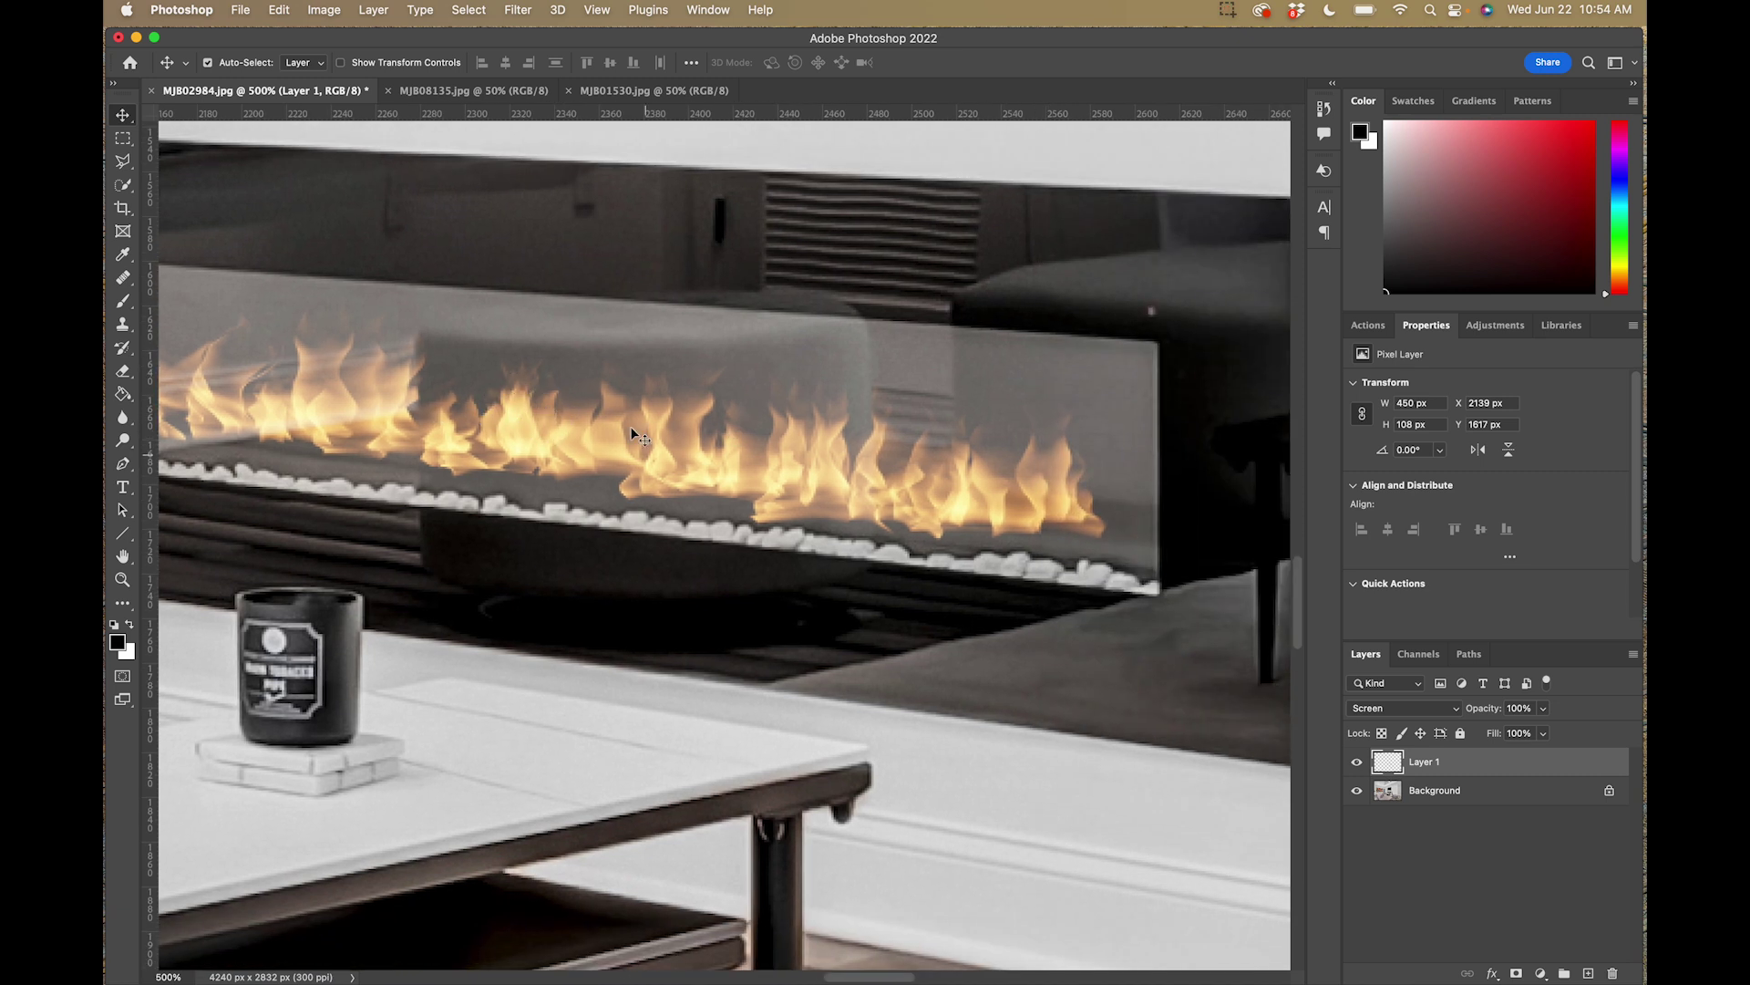
Step: Fit the living room photo in view and try the Normal blend mode on the fireplace flame layer
{"action": "left_click_drag", "start_coordinate": [750, 422], "coordinate": [812, 504]}
{"action": "key", "text": "super+0"}
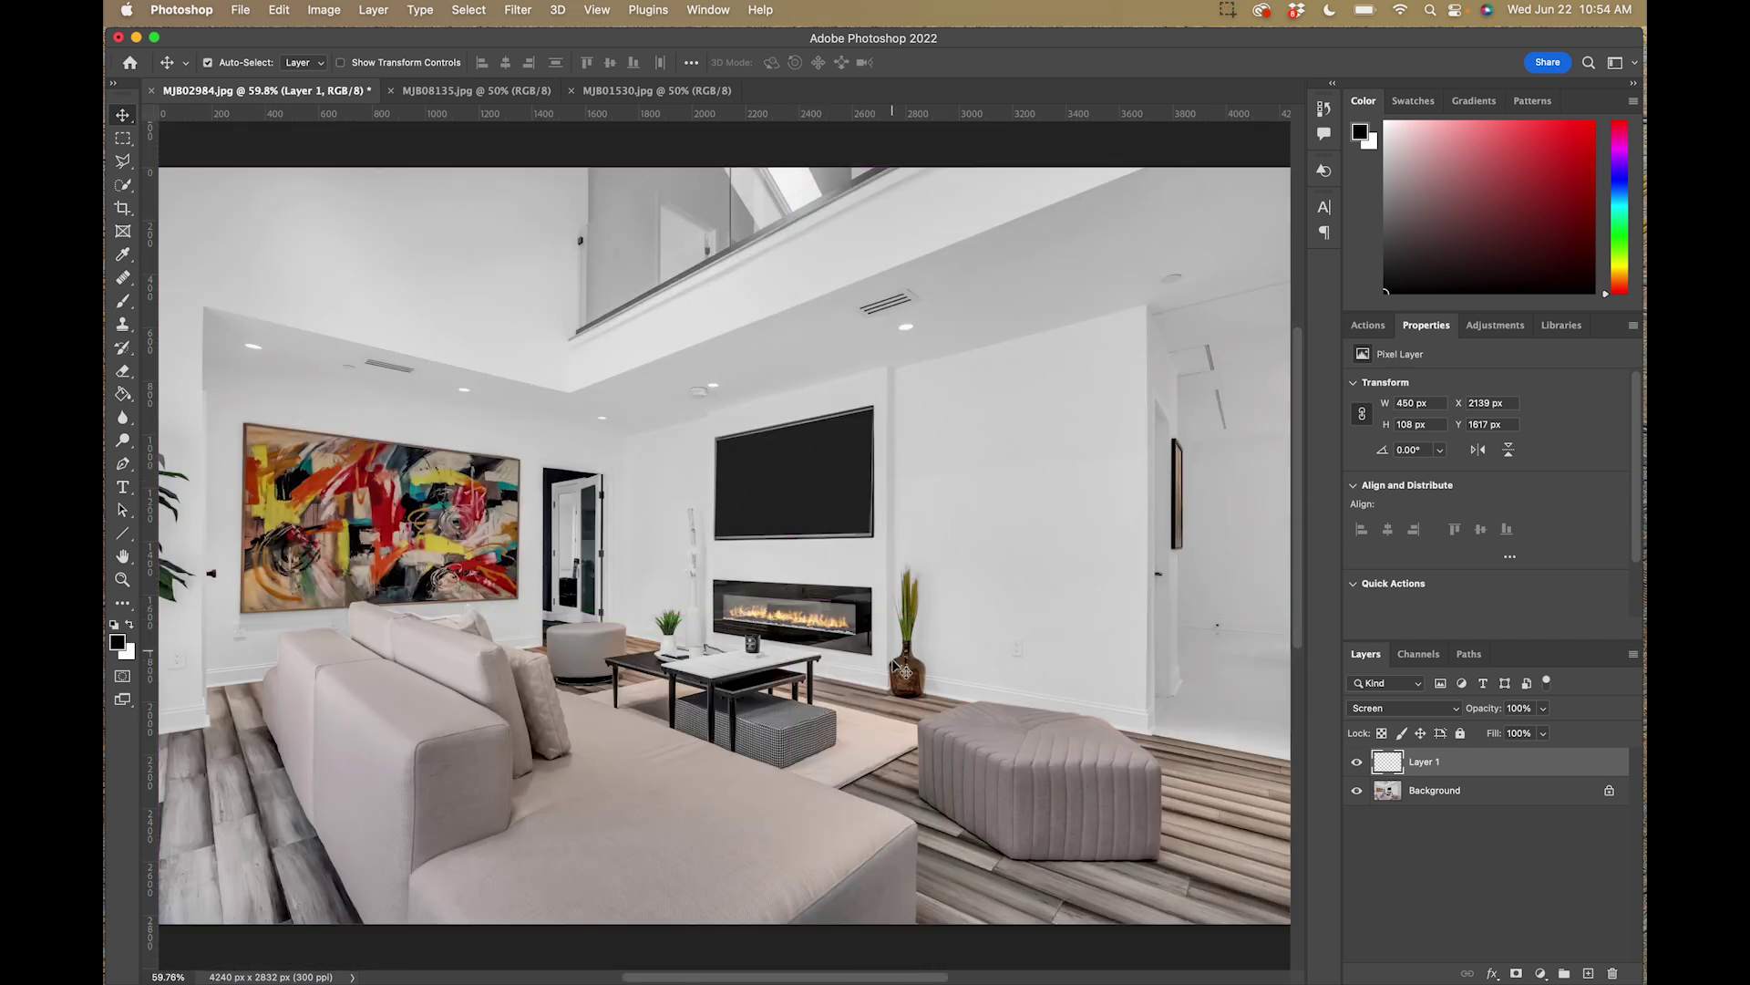
{"action": "left_click", "coordinate": [1409, 711]}
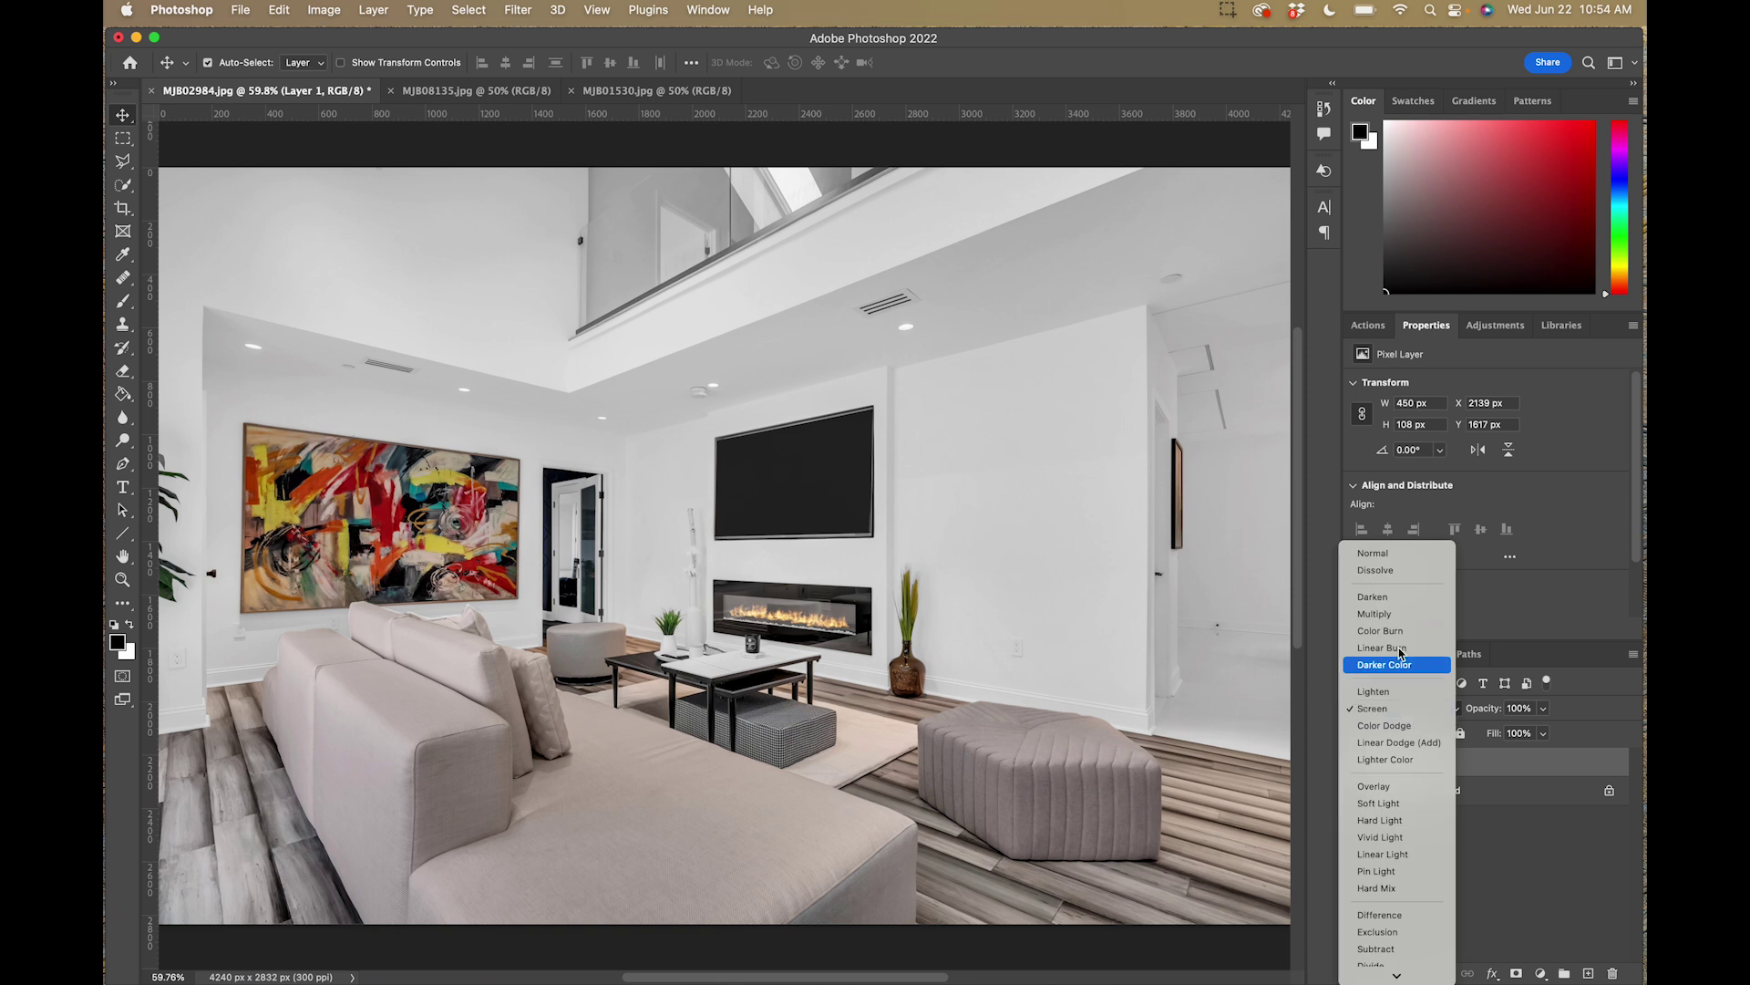
{"action": "left_click", "coordinate": [1386, 555]}
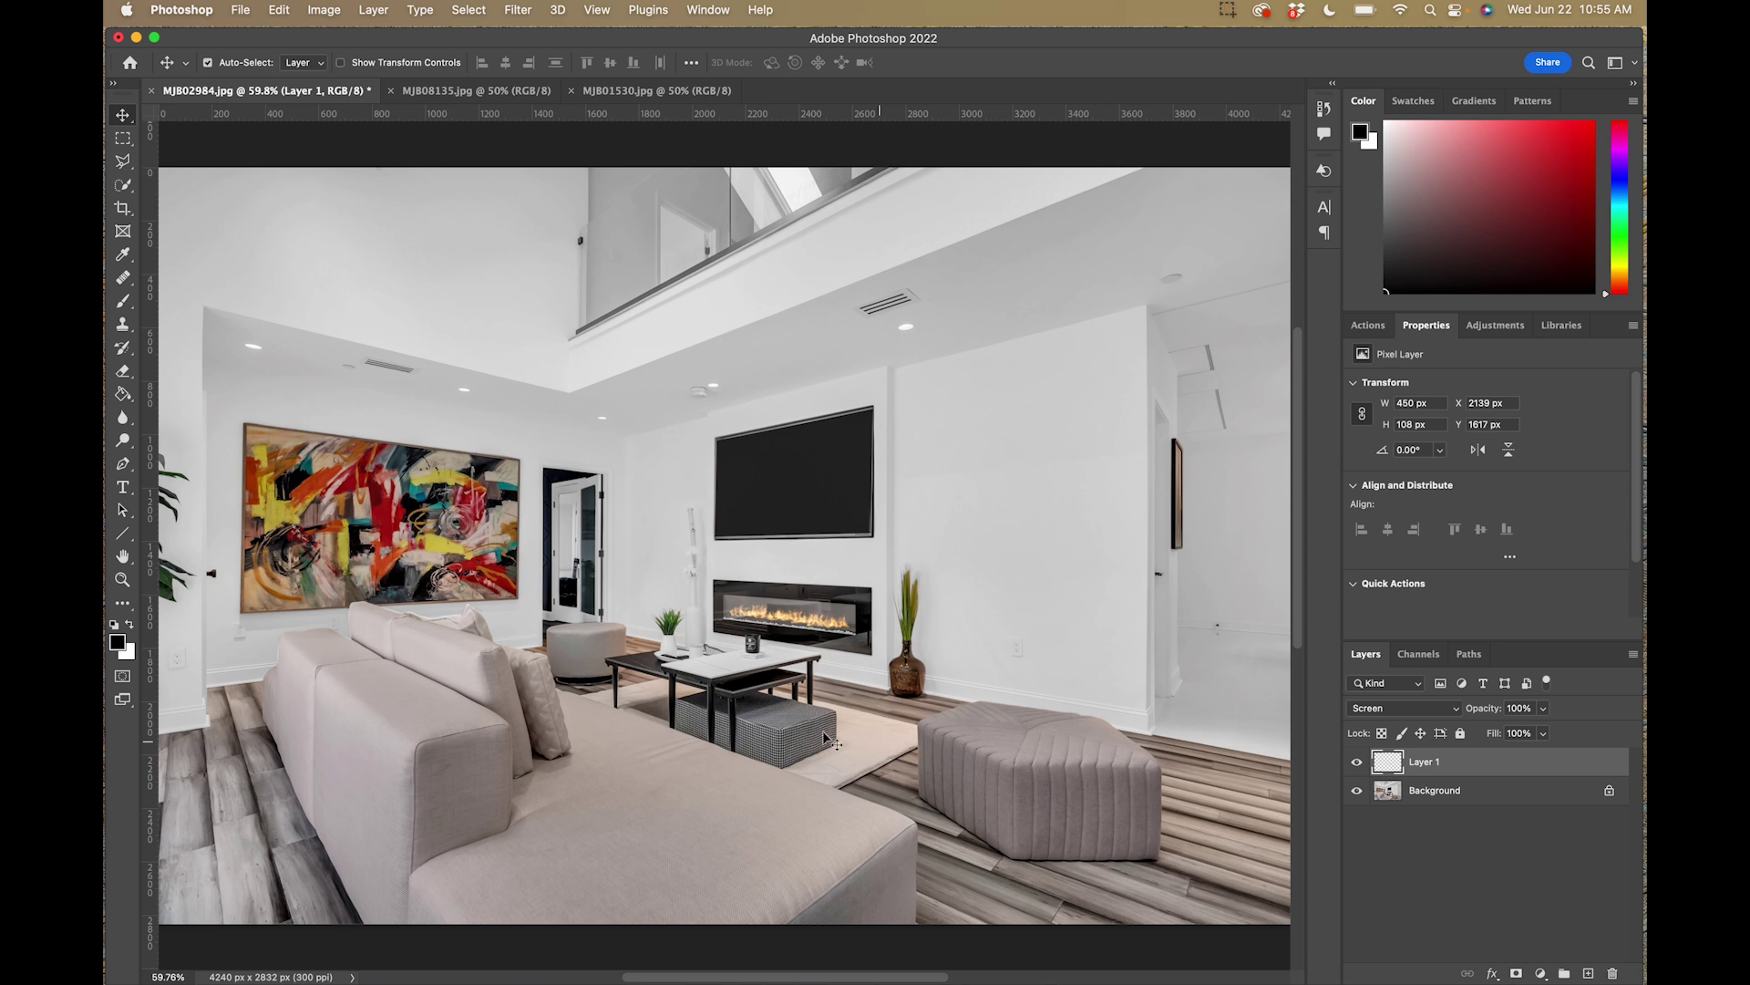
Step: Switch to MJB08135.jpg and add a new empty layer above the Background for the brick fireplace's flames
{"action": "left_click", "coordinate": [465, 92]}
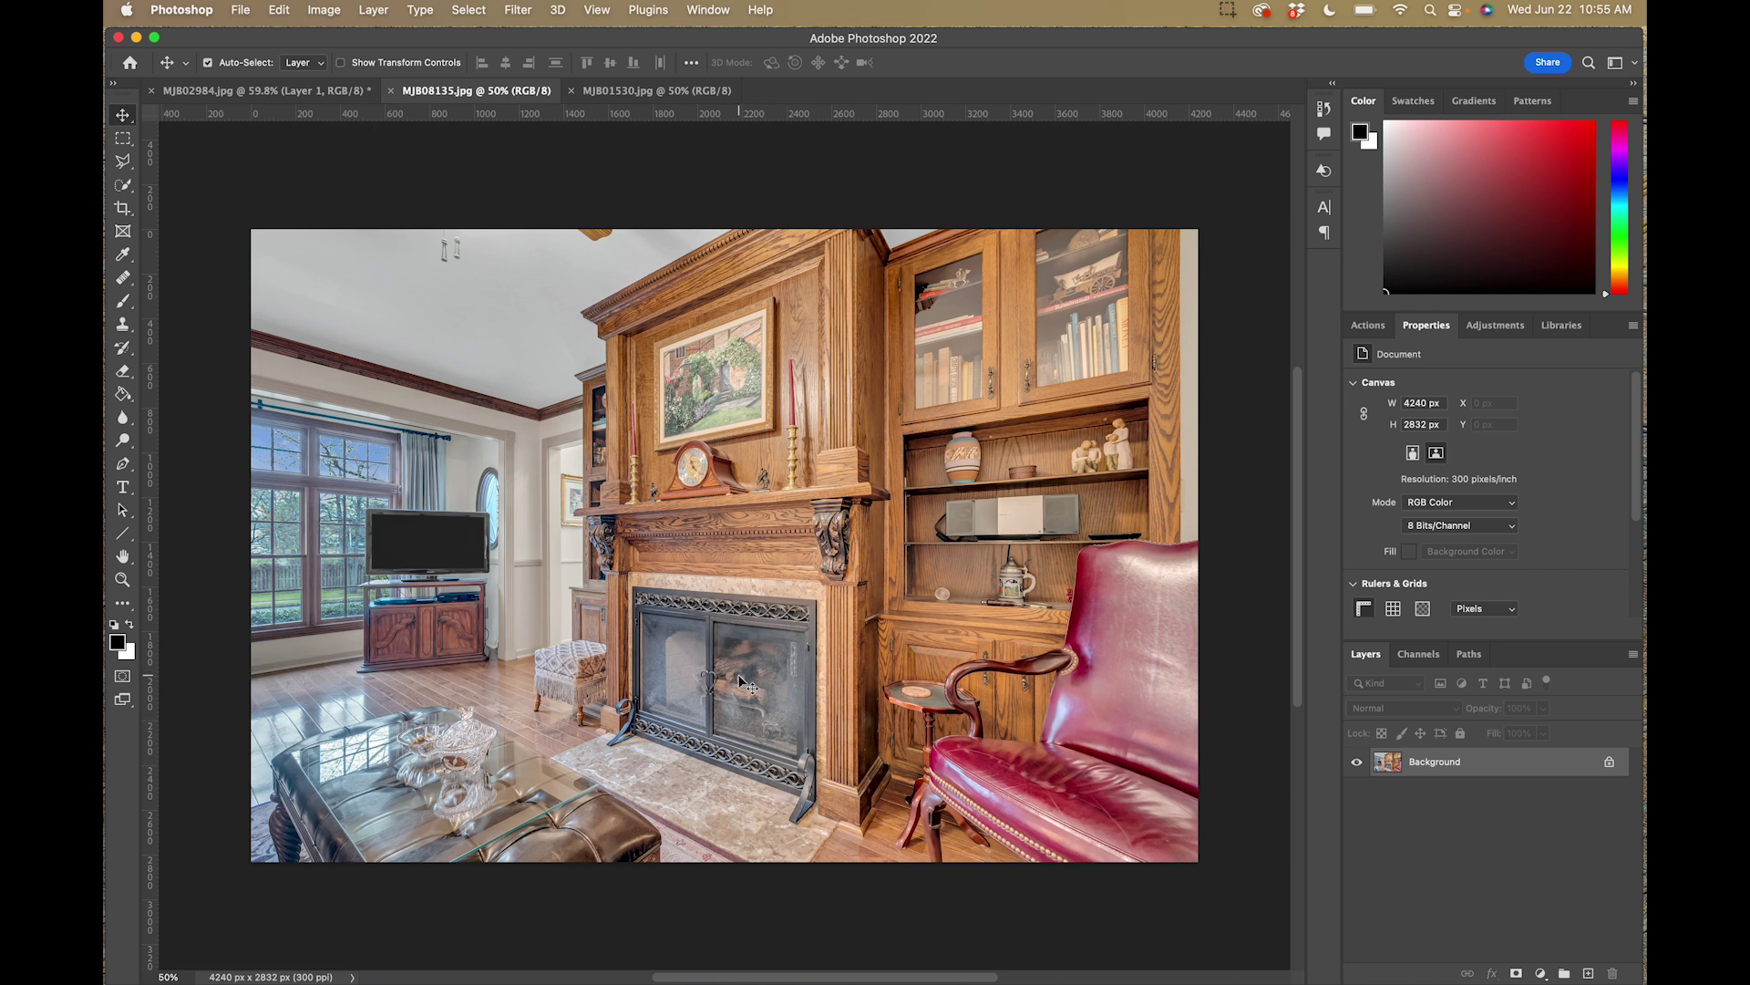
{"action": "key", "text": "z"}
{"action": "left_click_drag", "start_coordinate": [737, 693], "coordinate": [825, 729]}
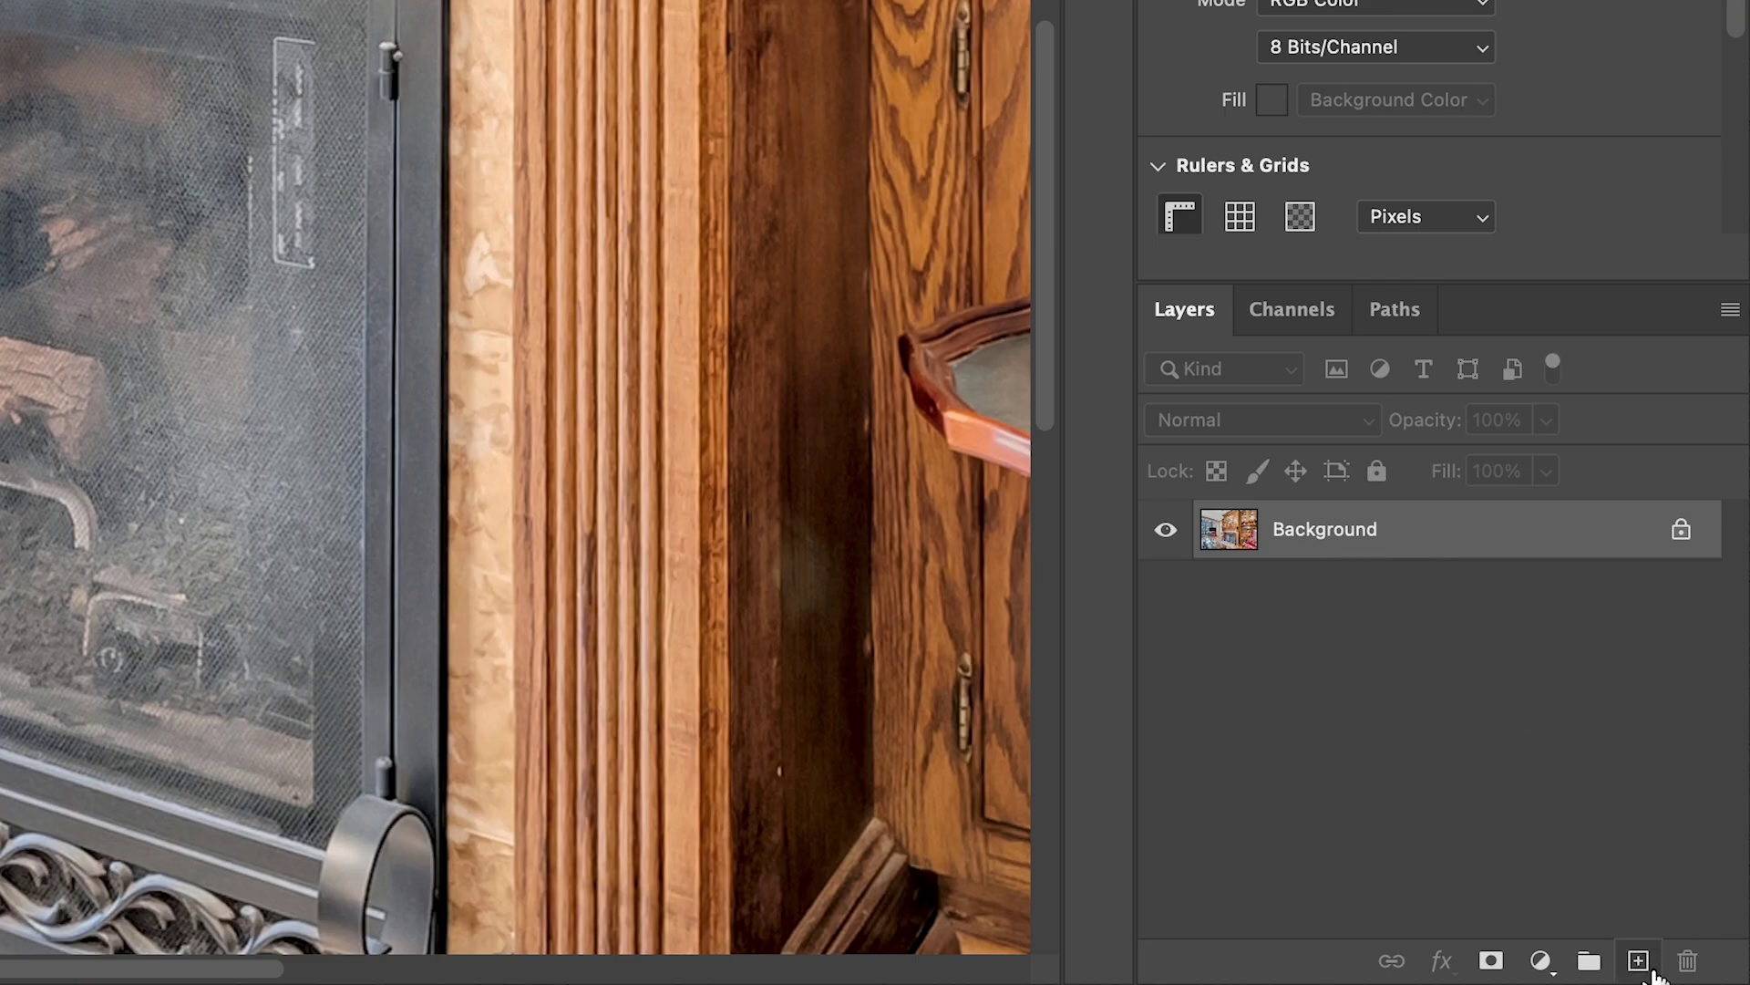
{"action": "left_click", "coordinate": [1588, 973]}
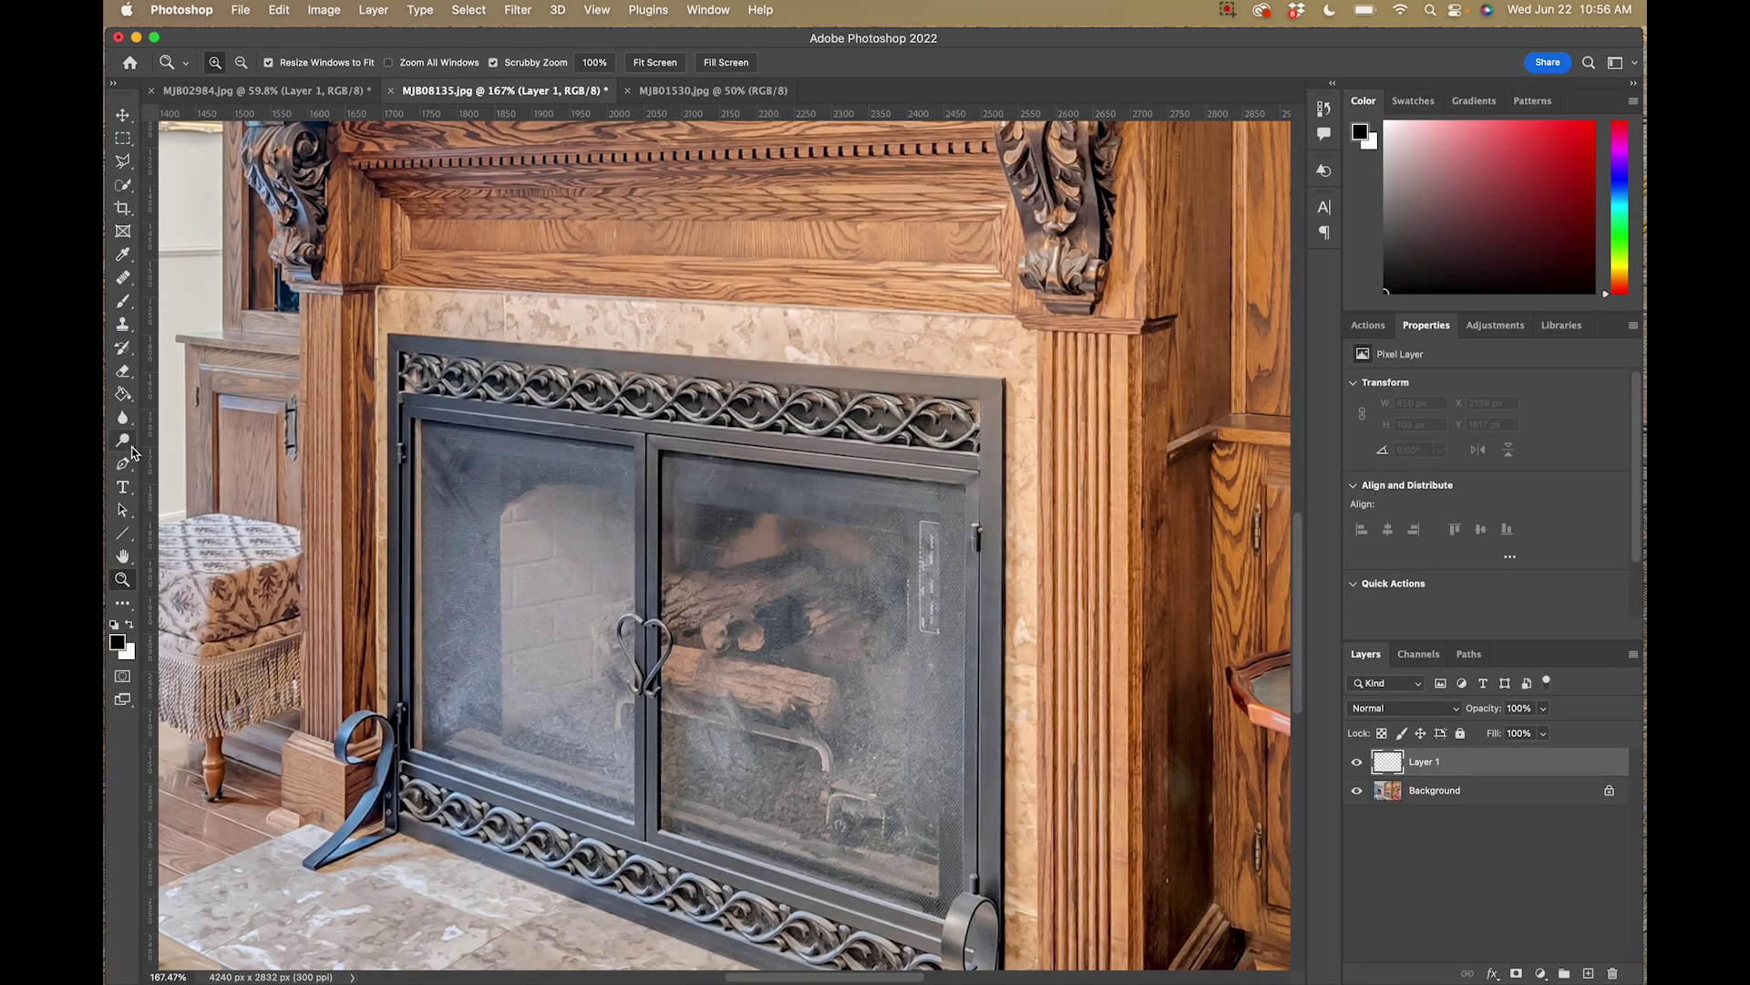
Step: Draw a straight Pen path about 252 px wide along the front log, from the door handle to the log's far end
{"action": "key", "text": "p"}
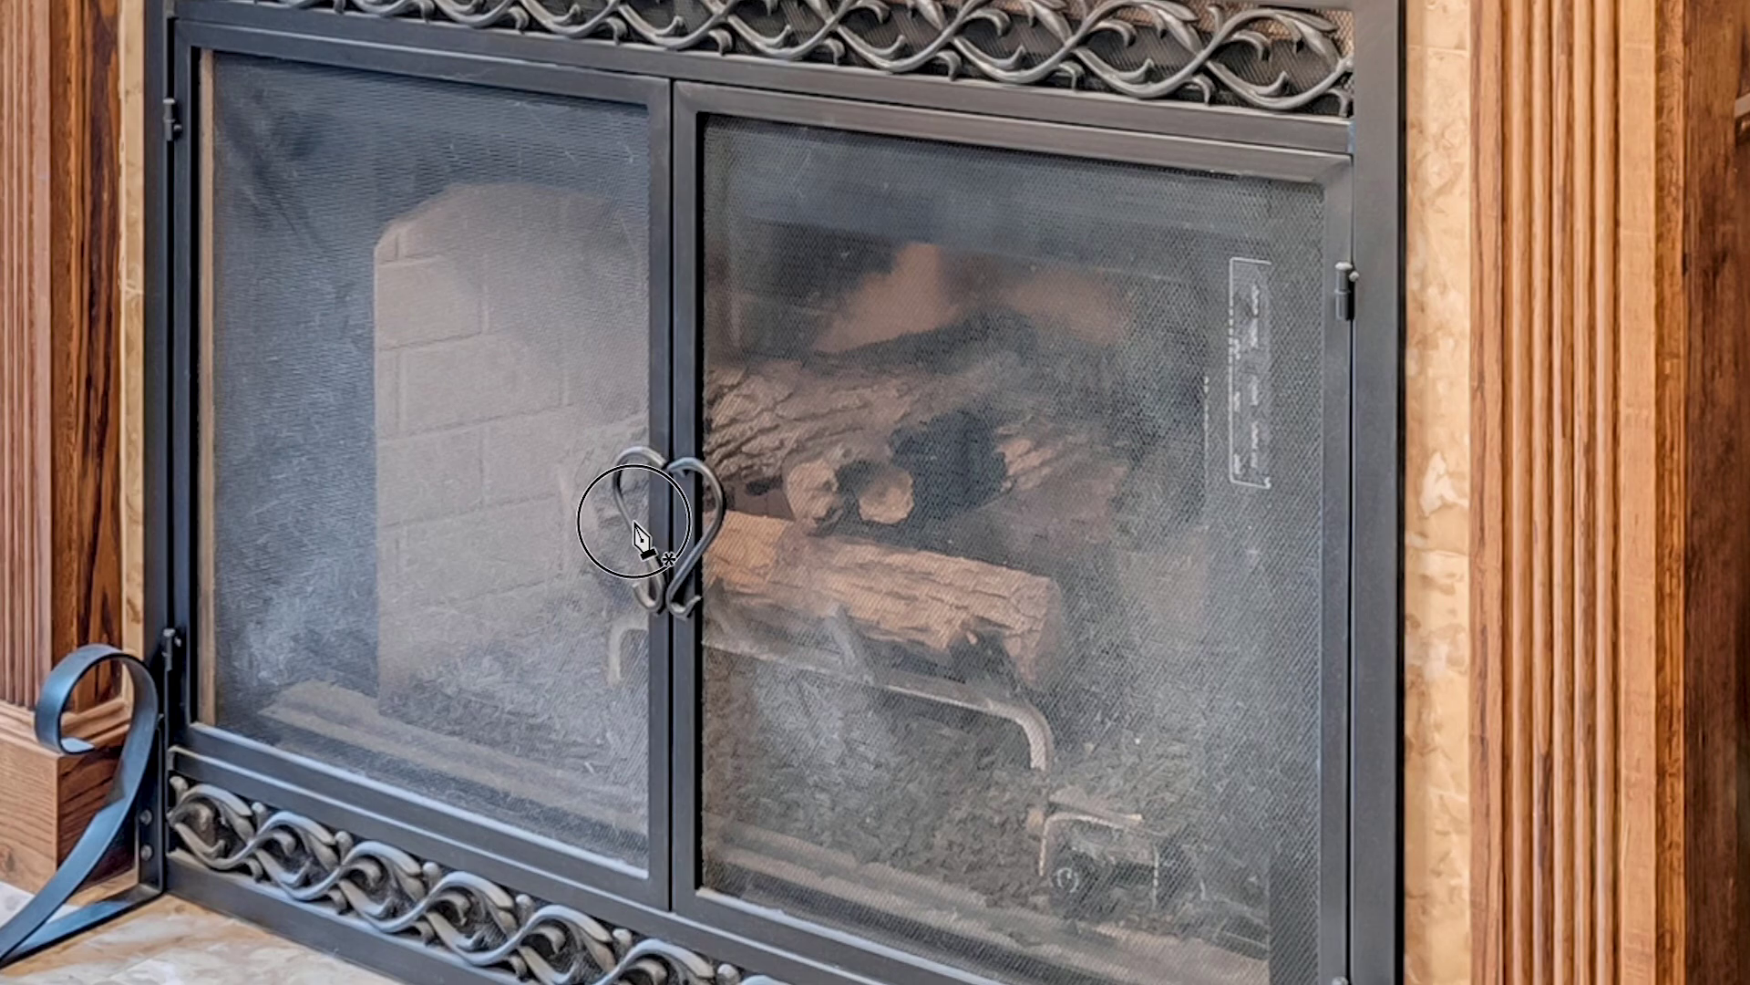
{"action": "left_click", "coordinate": [630, 649]}
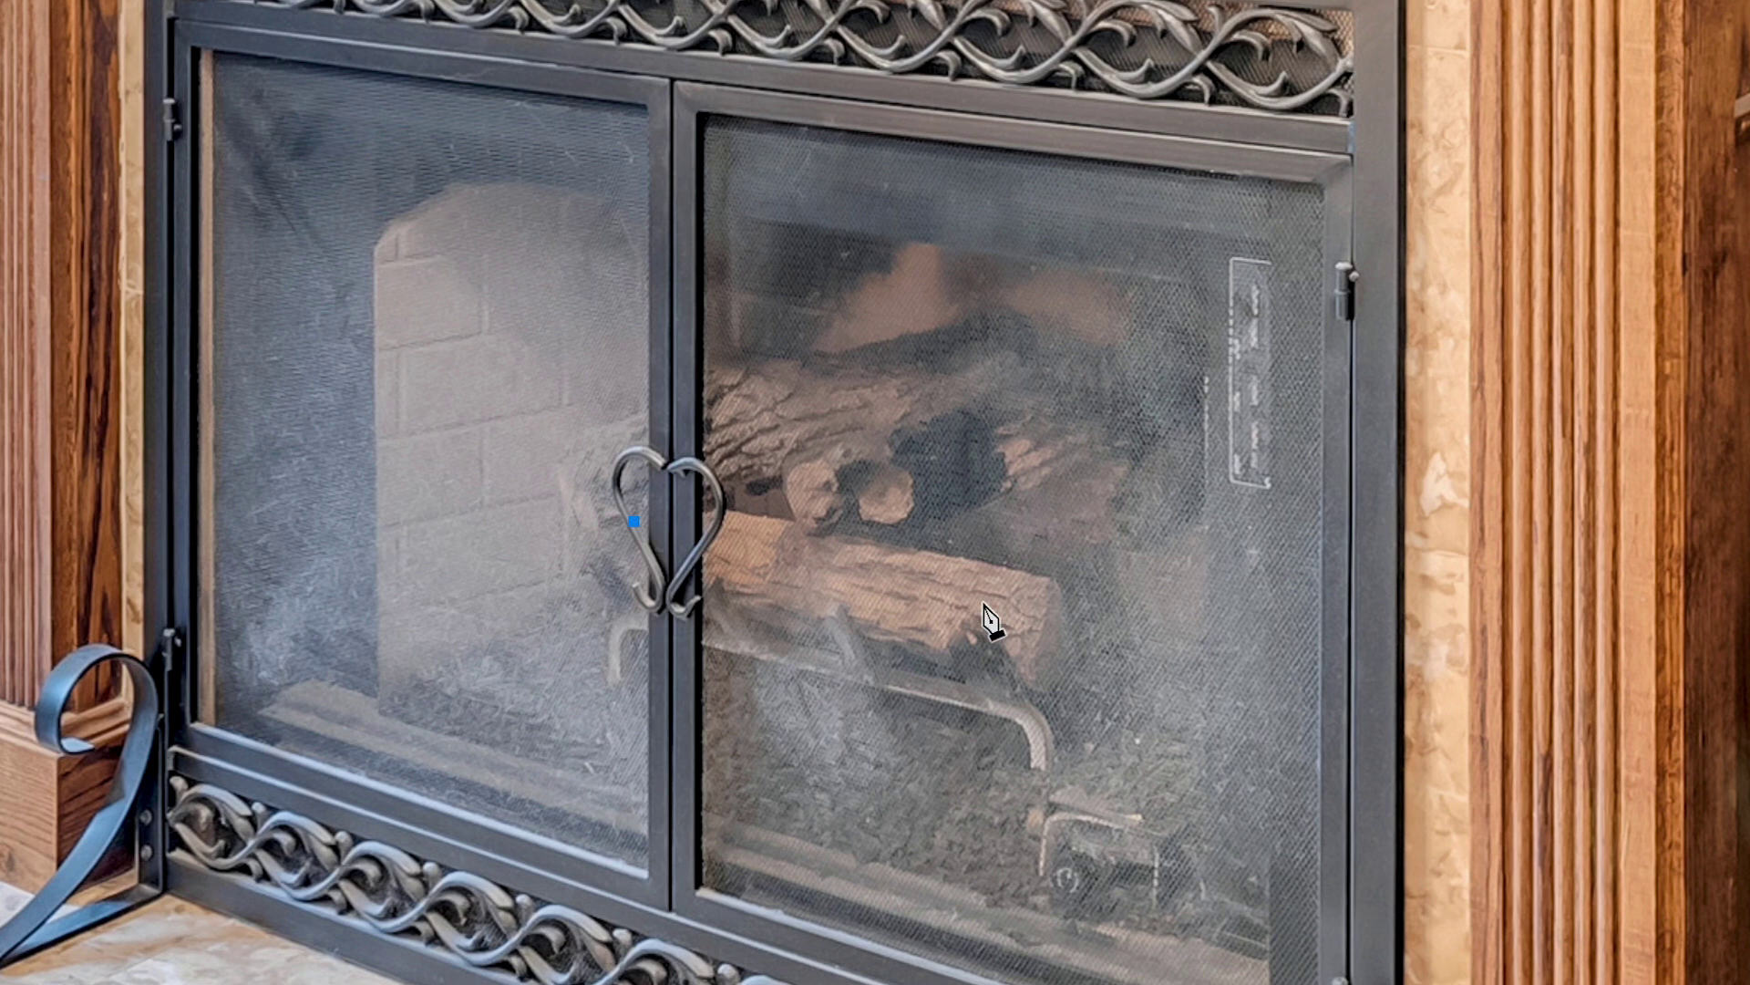
{"action": "left_click", "coordinate": [1019, 591]}
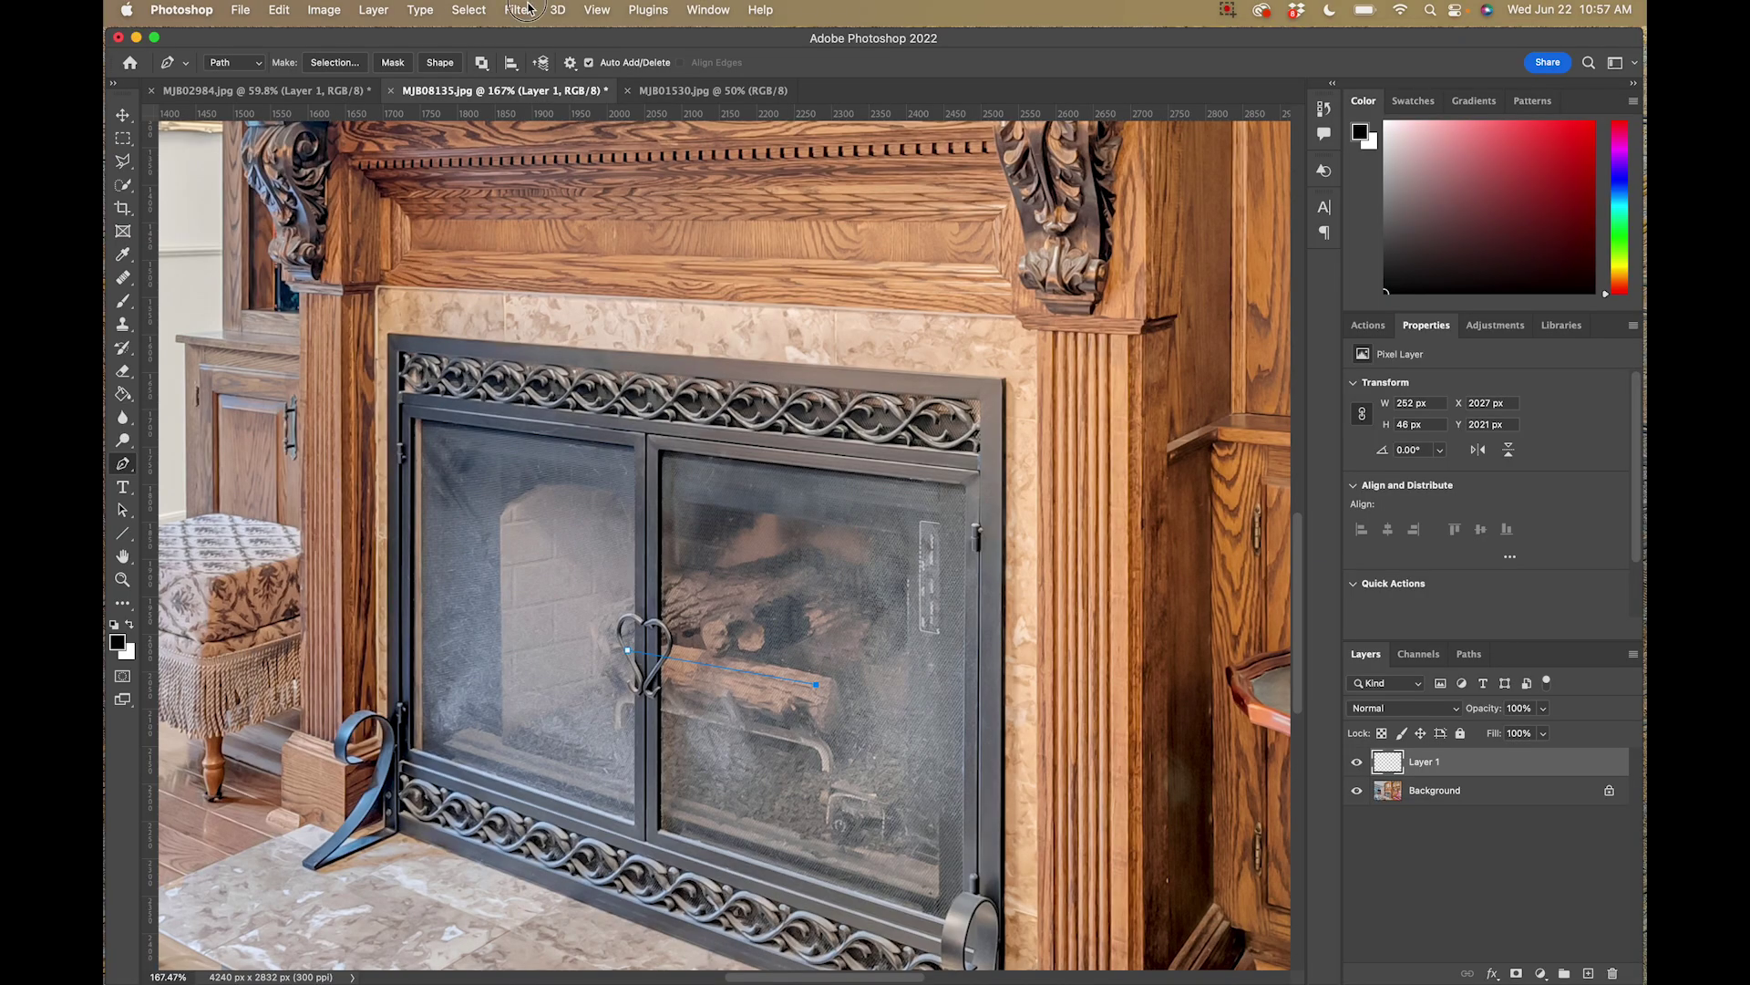
Step: Render flames along the front log's path with the Flame filter, using length 90, width 70 and interval 31
{"action": "left_click", "coordinate": [528, 9]}
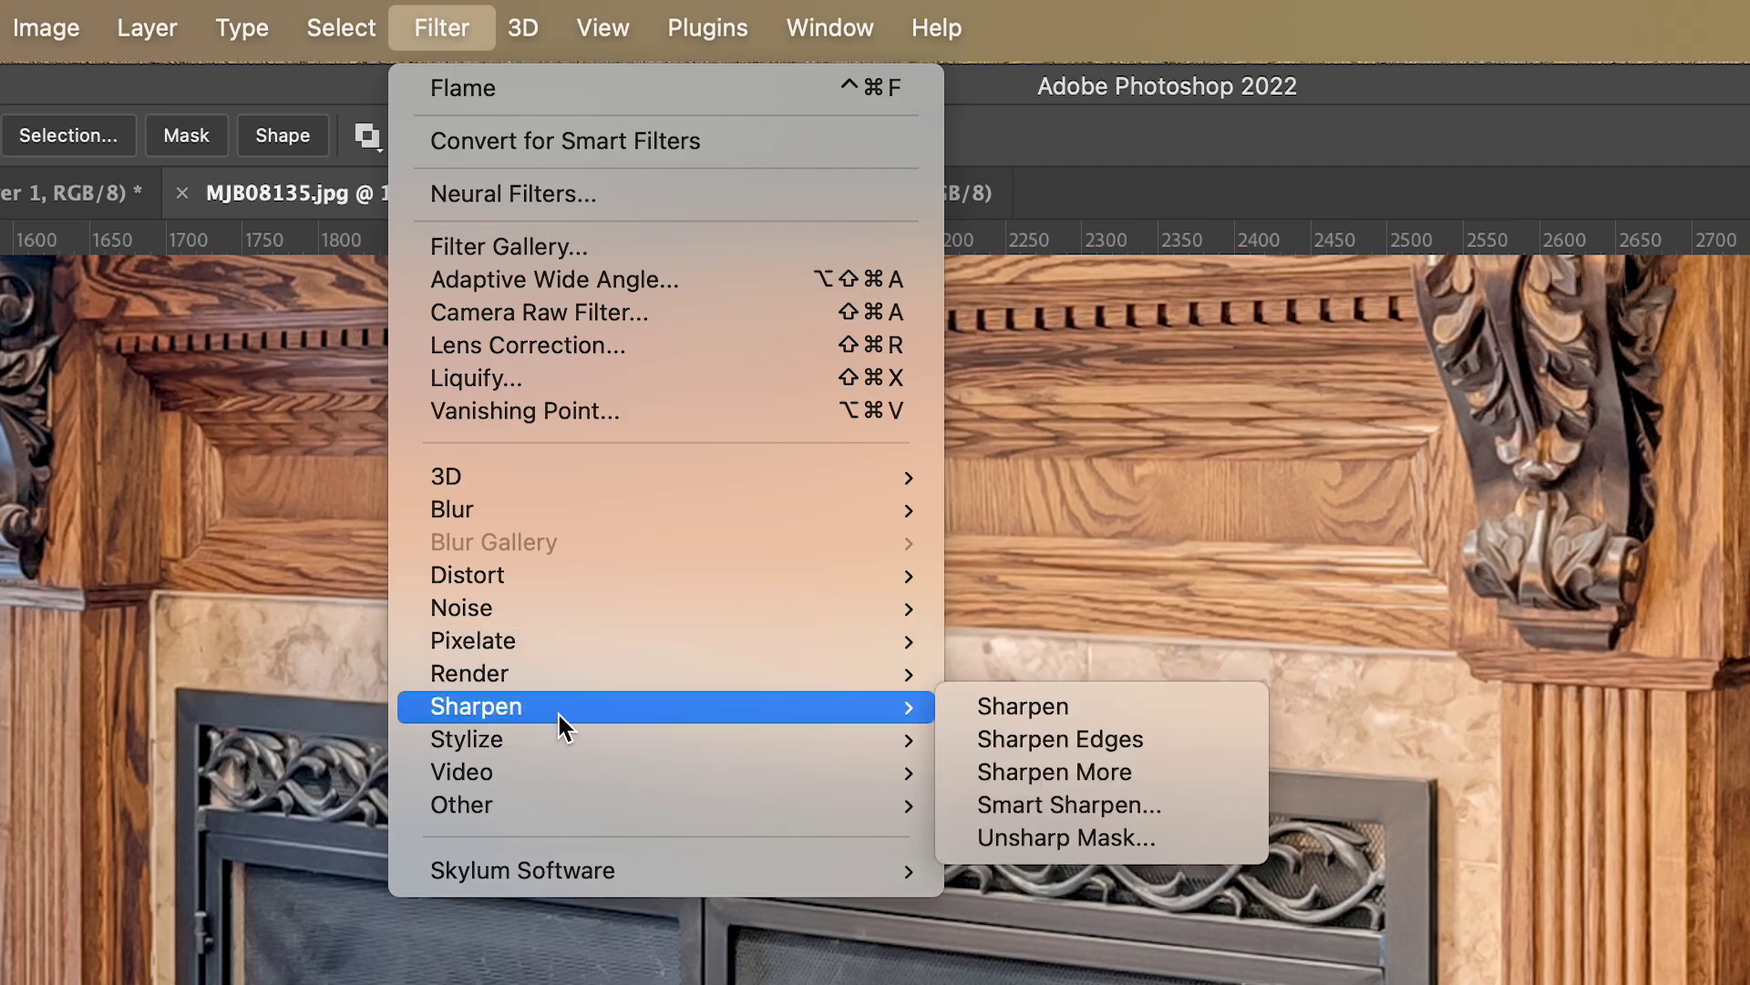
{"action": "mouse_move", "coordinate": [564, 684]}
{"action": "left_click", "coordinate": [992, 675]}
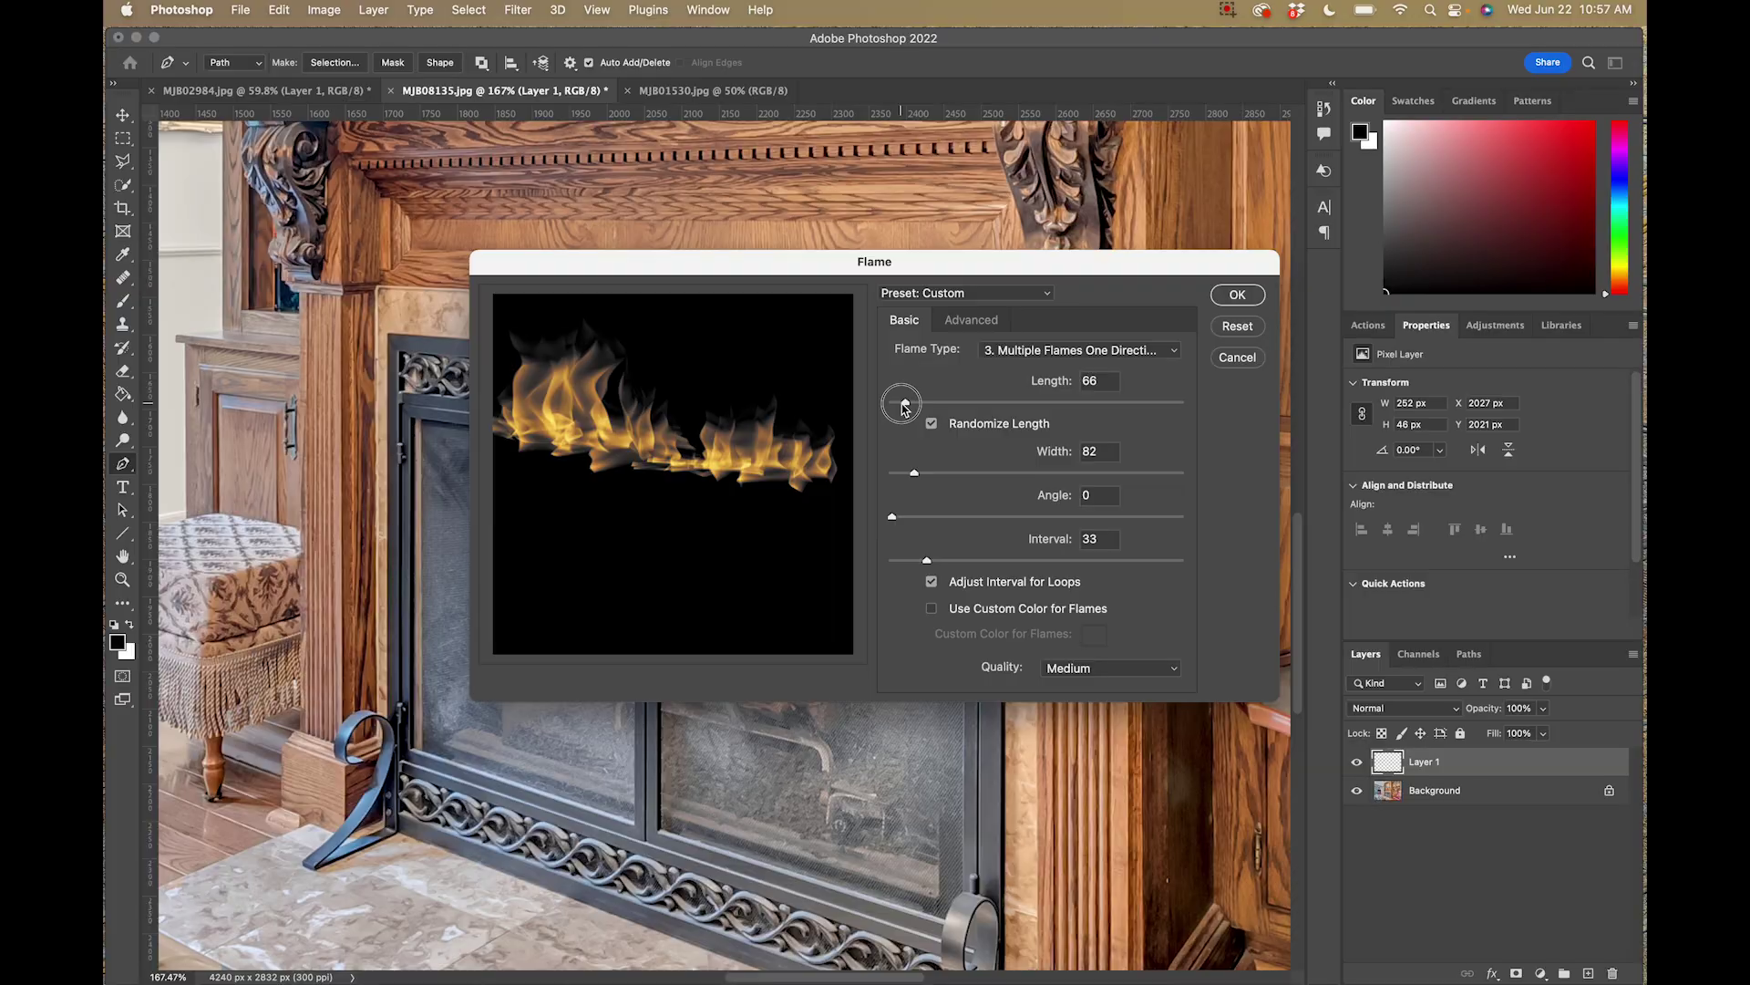
{"action": "left_click_drag", "start_coordinate": [906, 403], "coordinate": [911, 403]}
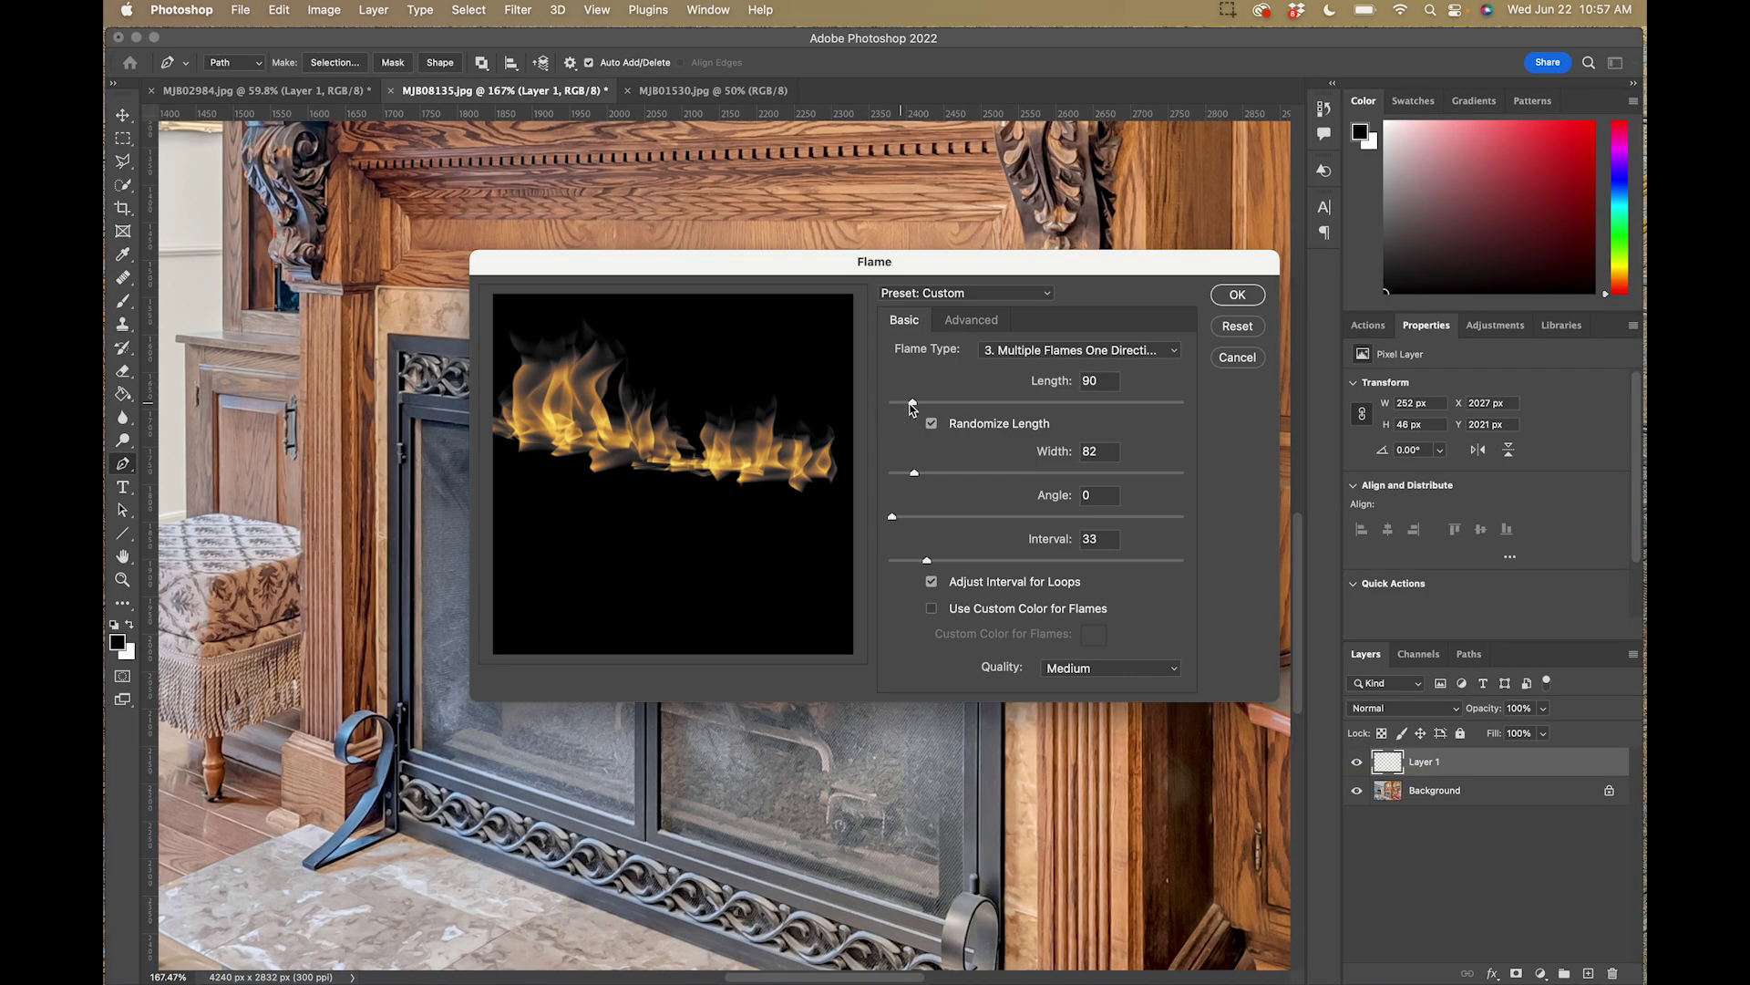
{"action": "left_click", "coordinate": [915, 475]}
{"action": "left_click_drag", "start_coordinate": [911, 477], "coordinate": [910, 475]}
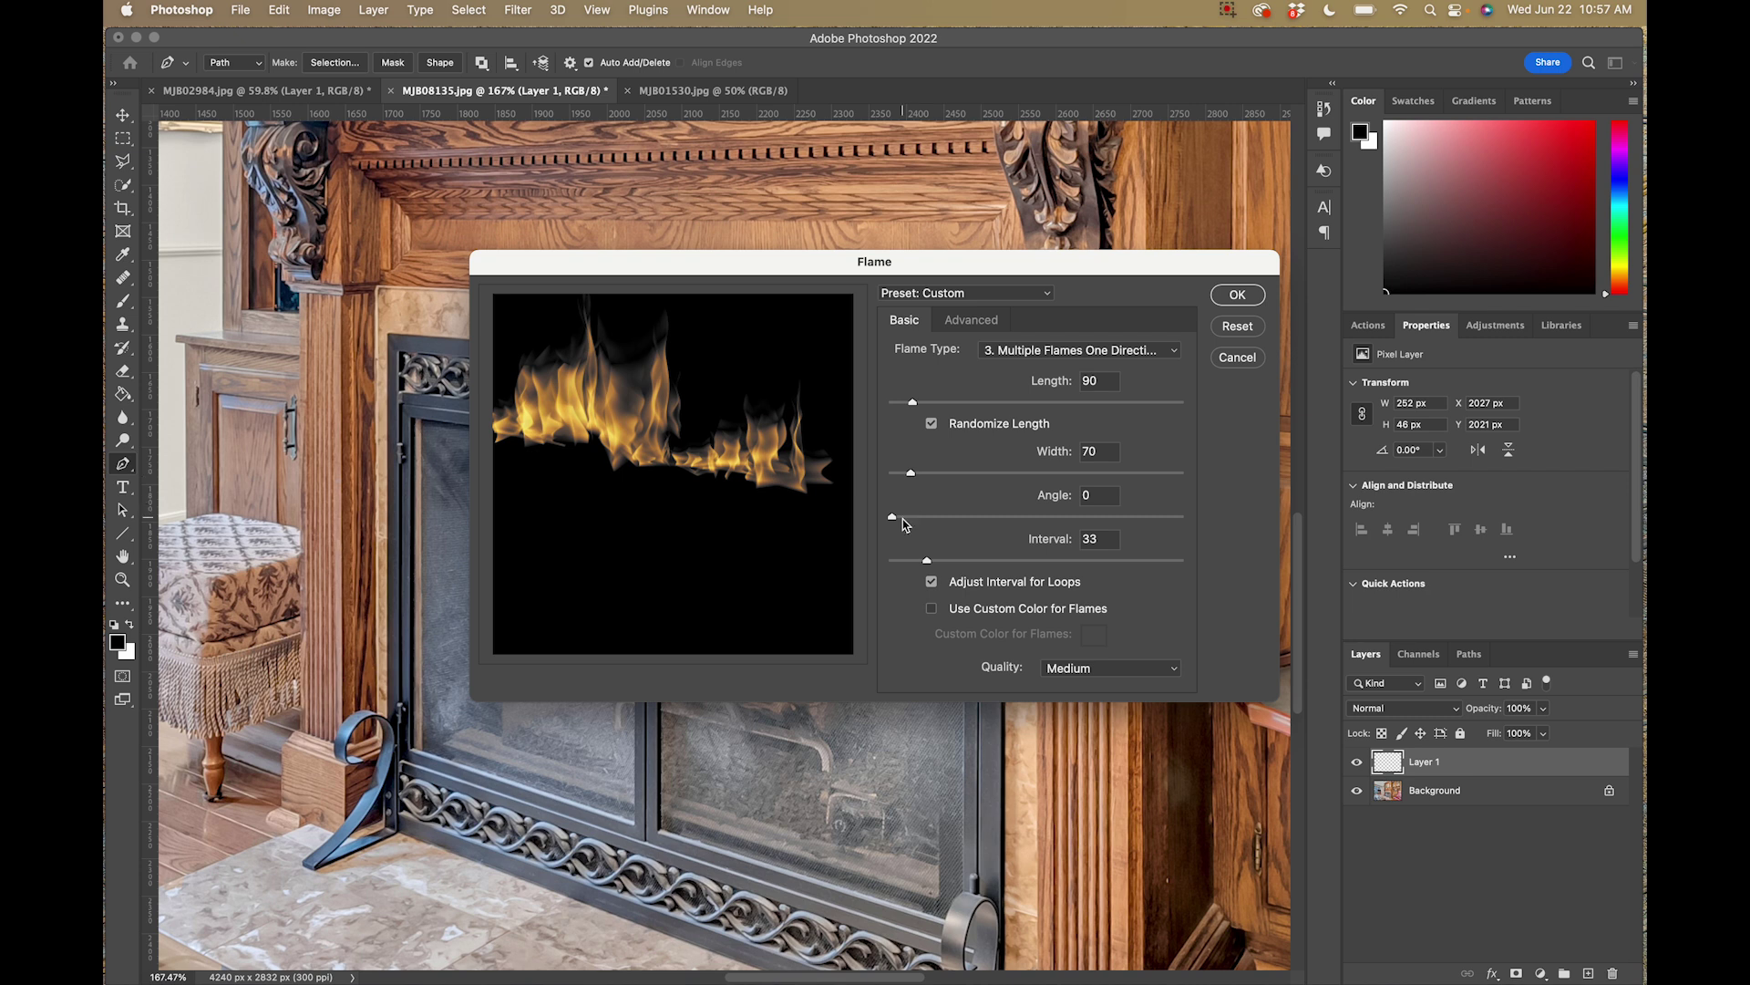
{"action": "left_click_drag", "start_coordinate": [928, 565], "coordinate": [926, 566]}
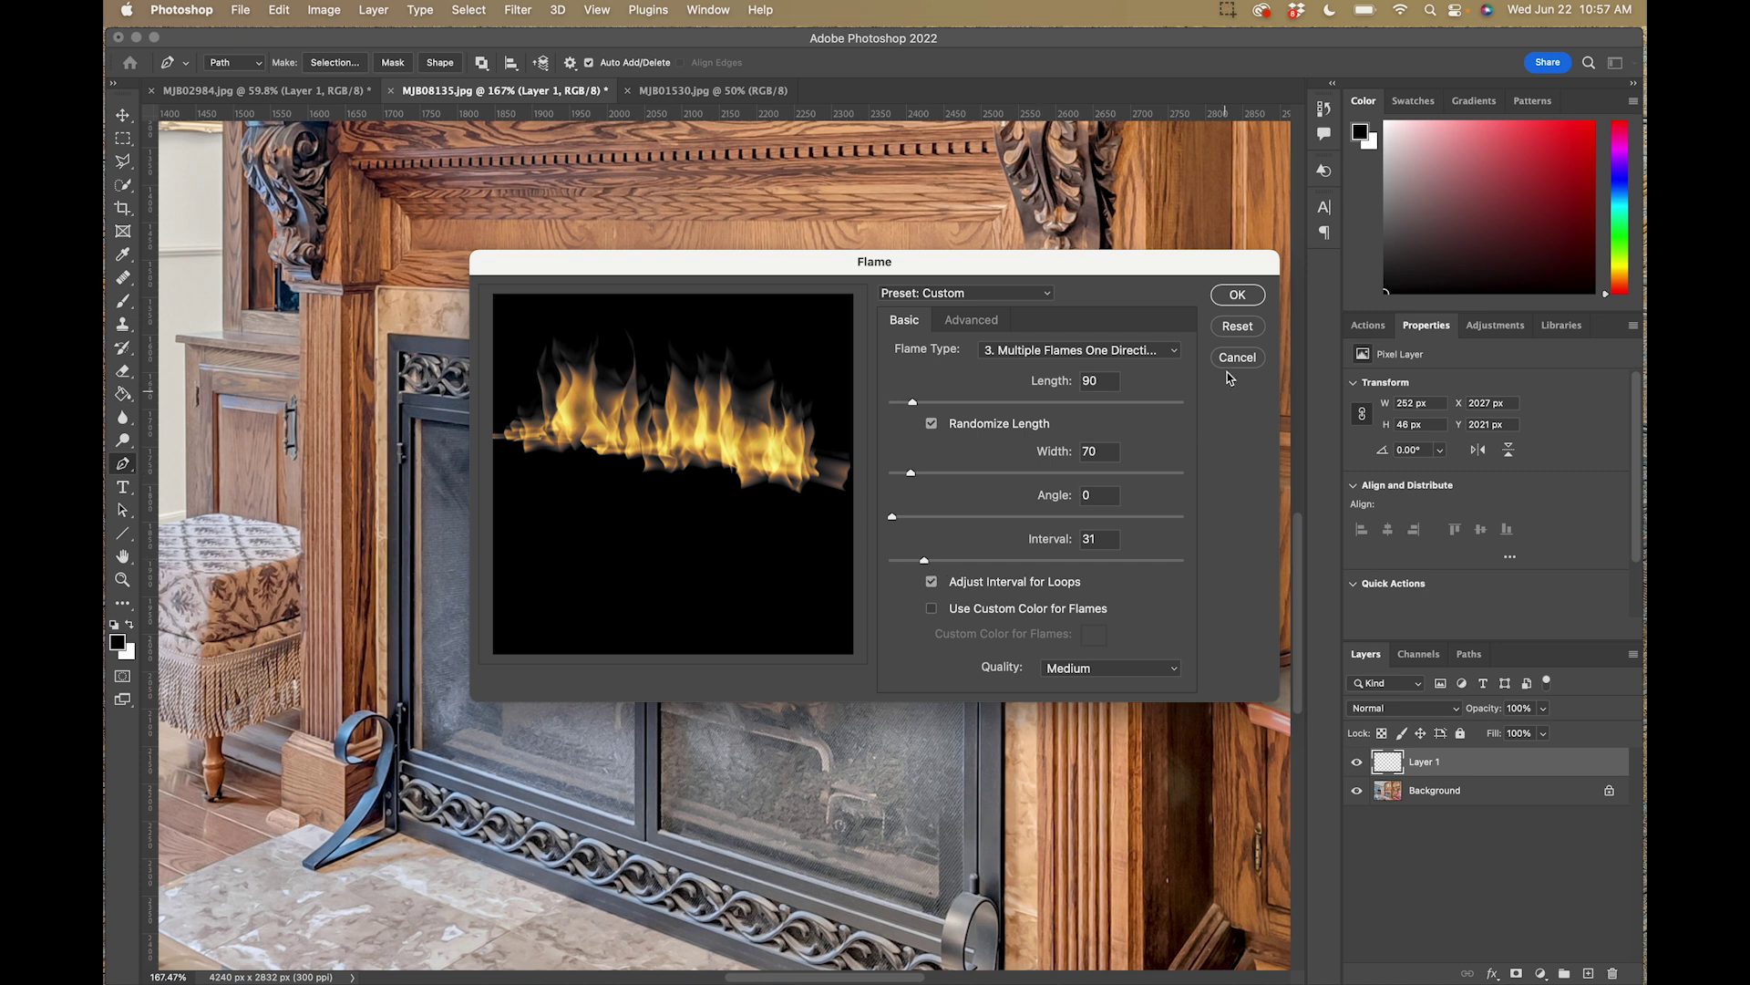
{"action": "left_click", "coordinate": [1237, 296]}
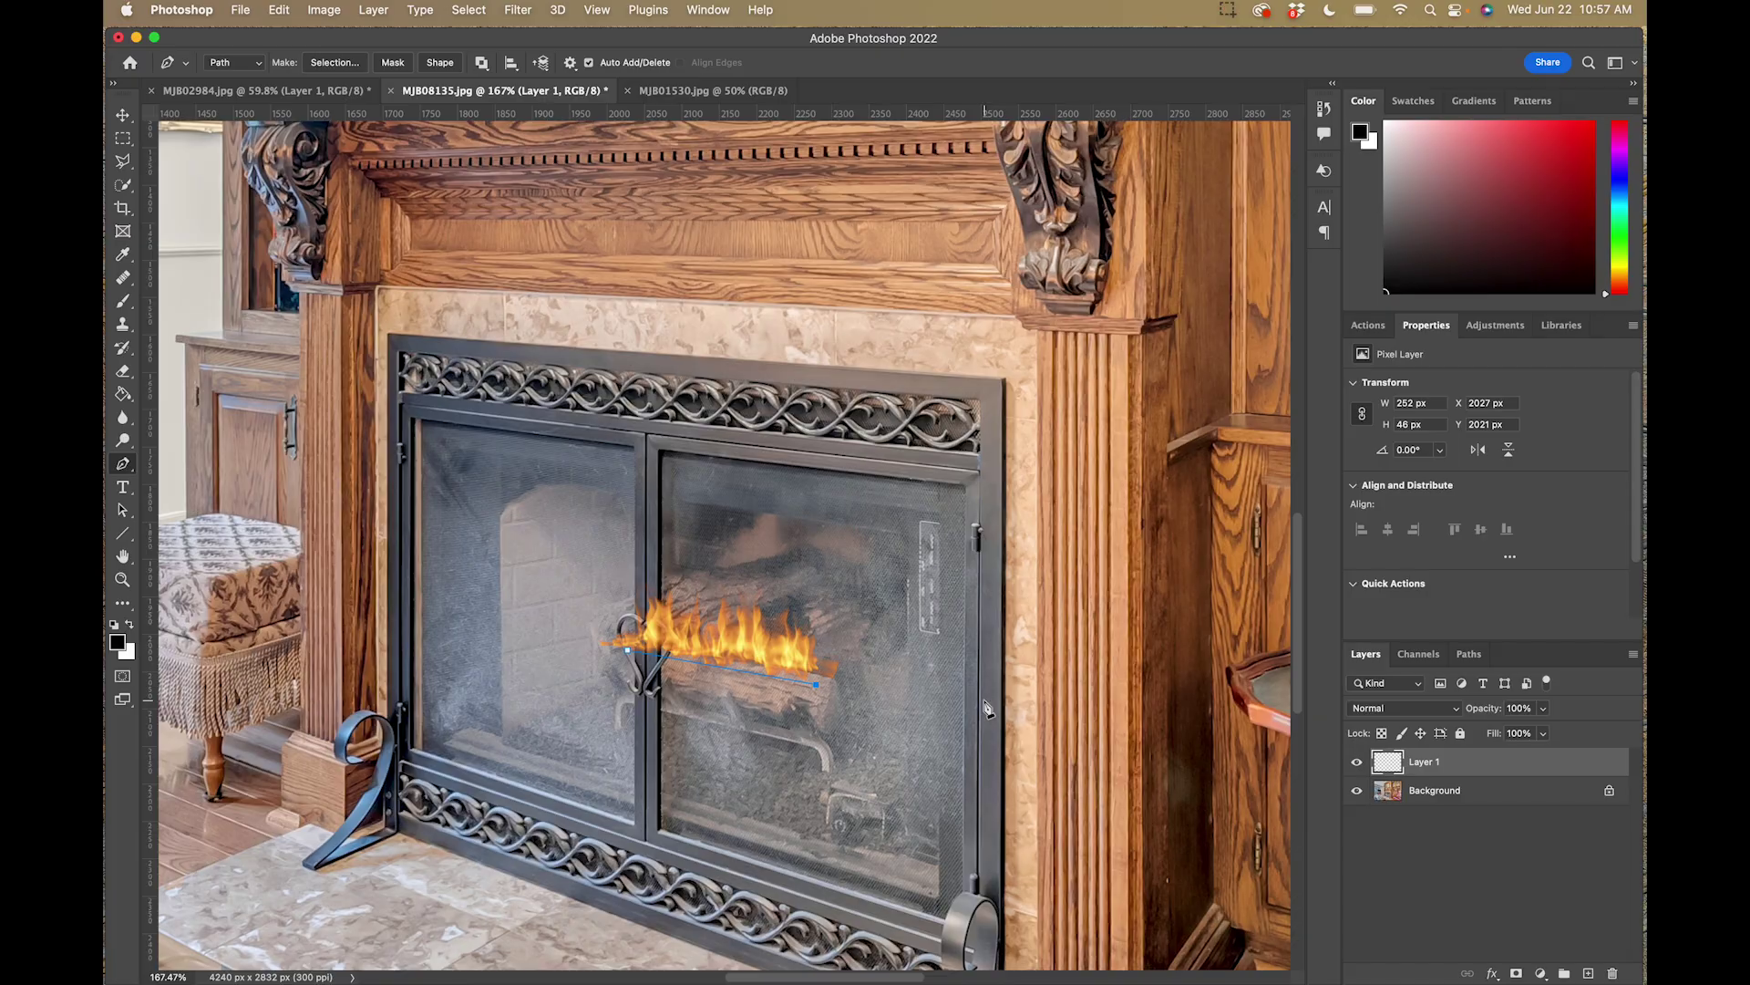
Step: Hide the path on the front log and add a layer mask to the flame layer, Layer 1
{"action": "key", "text": "v"}
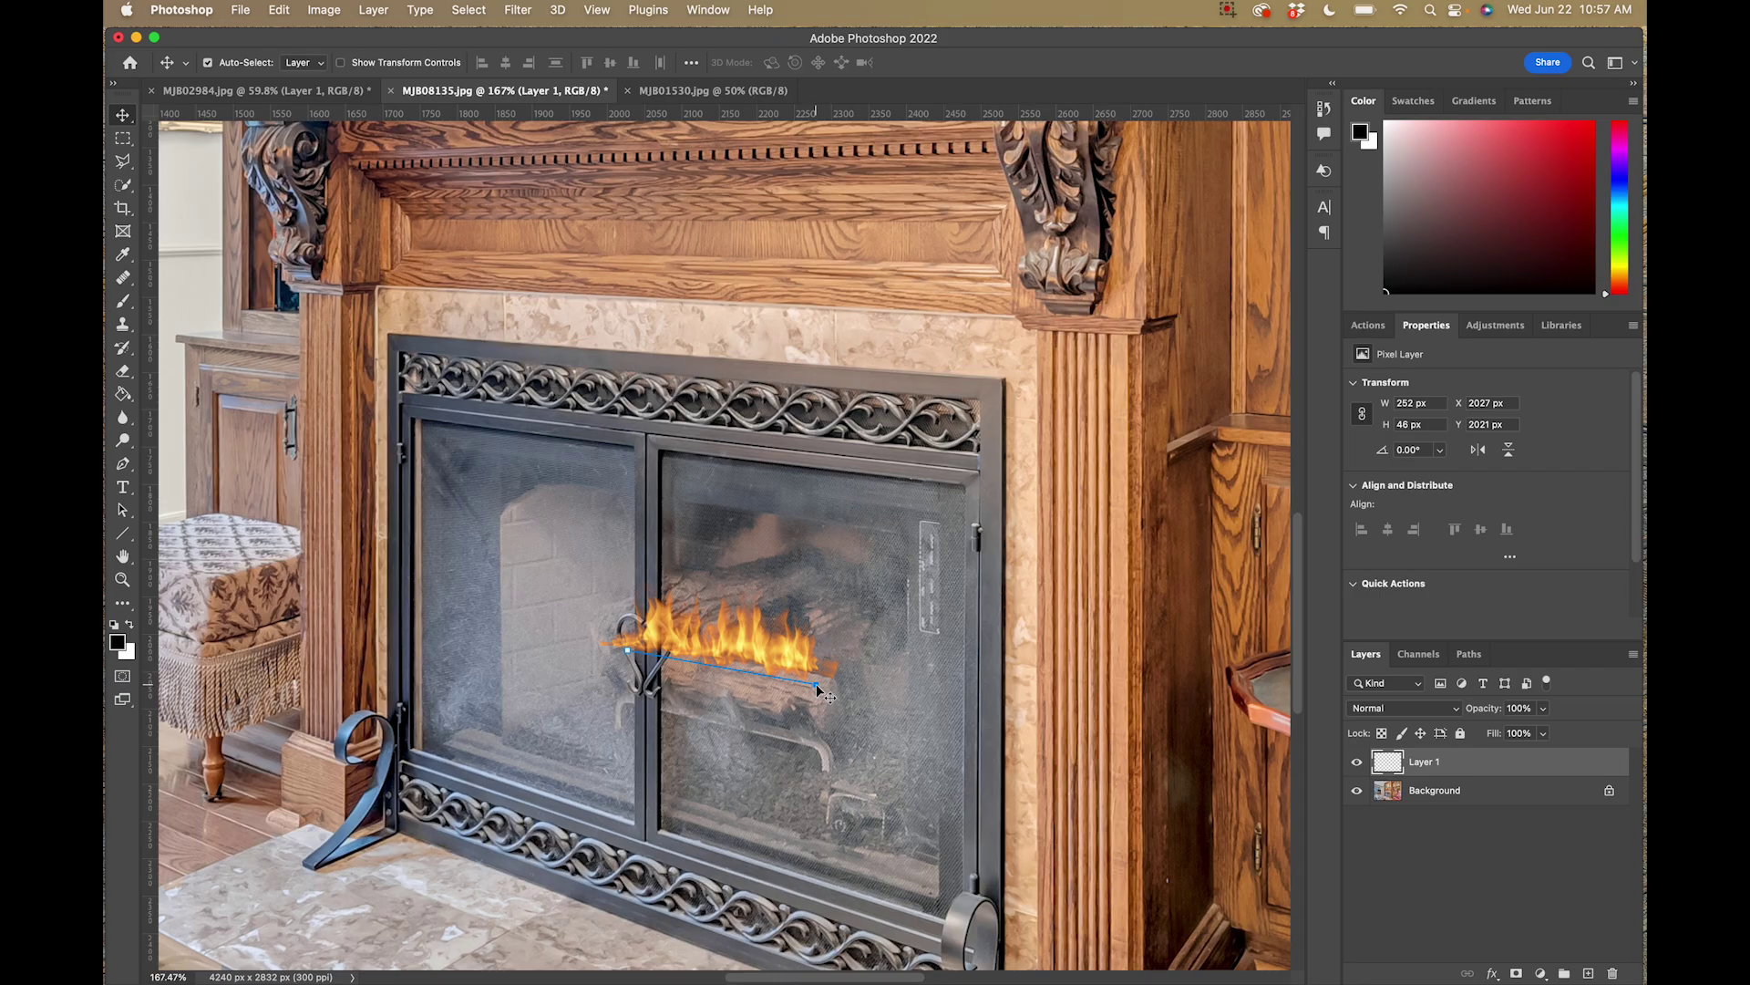
{"action": "left_click", "coordinate": [1423, 984]}
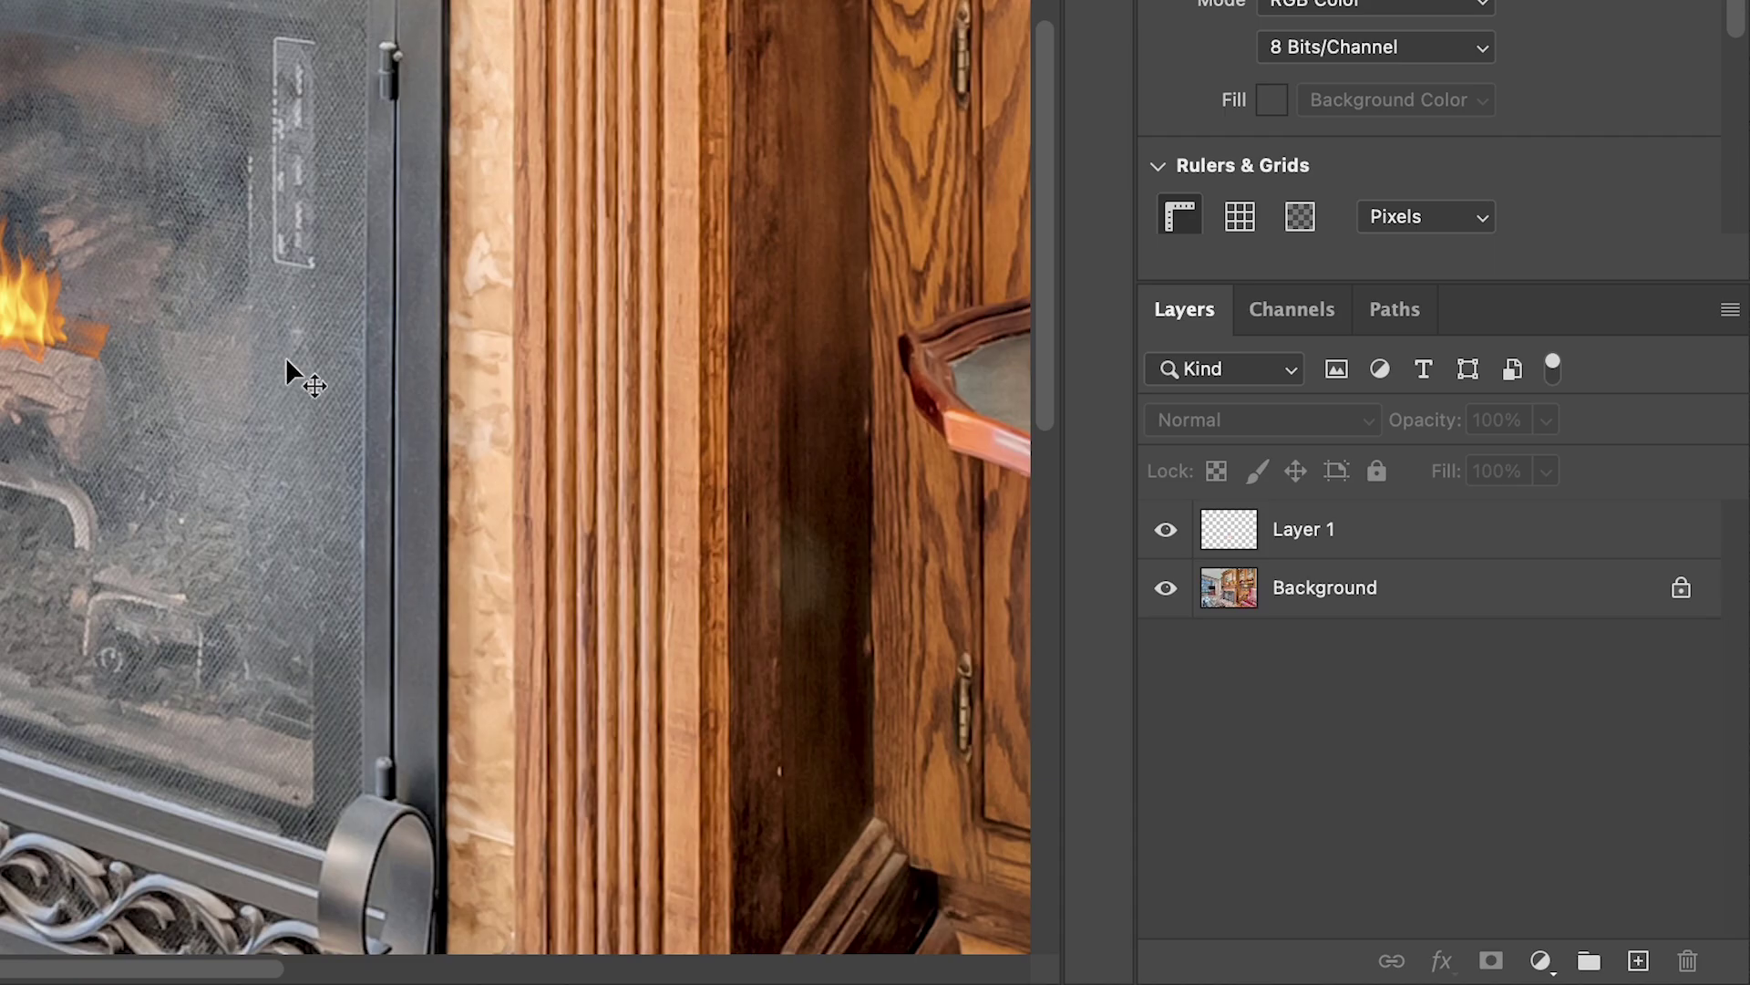
{"action": "left_click", "coordinate": [1349, 524]}
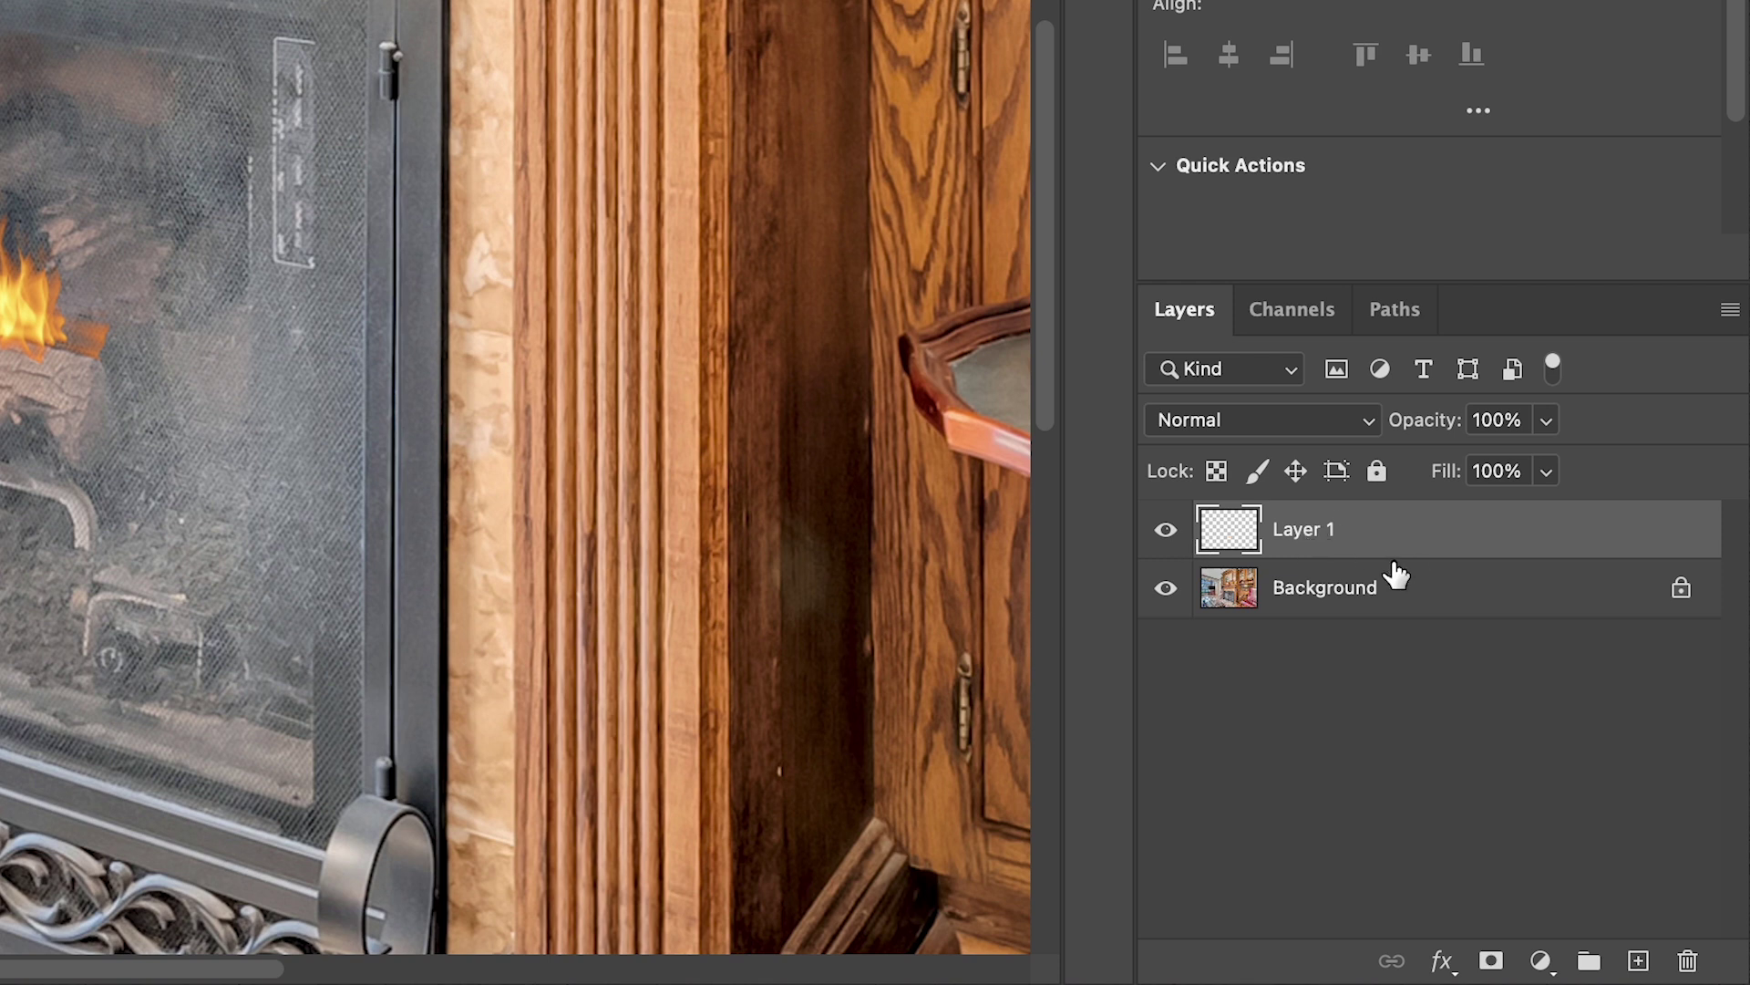
{"action": "left_click", "coordinate": [1493, 962]}
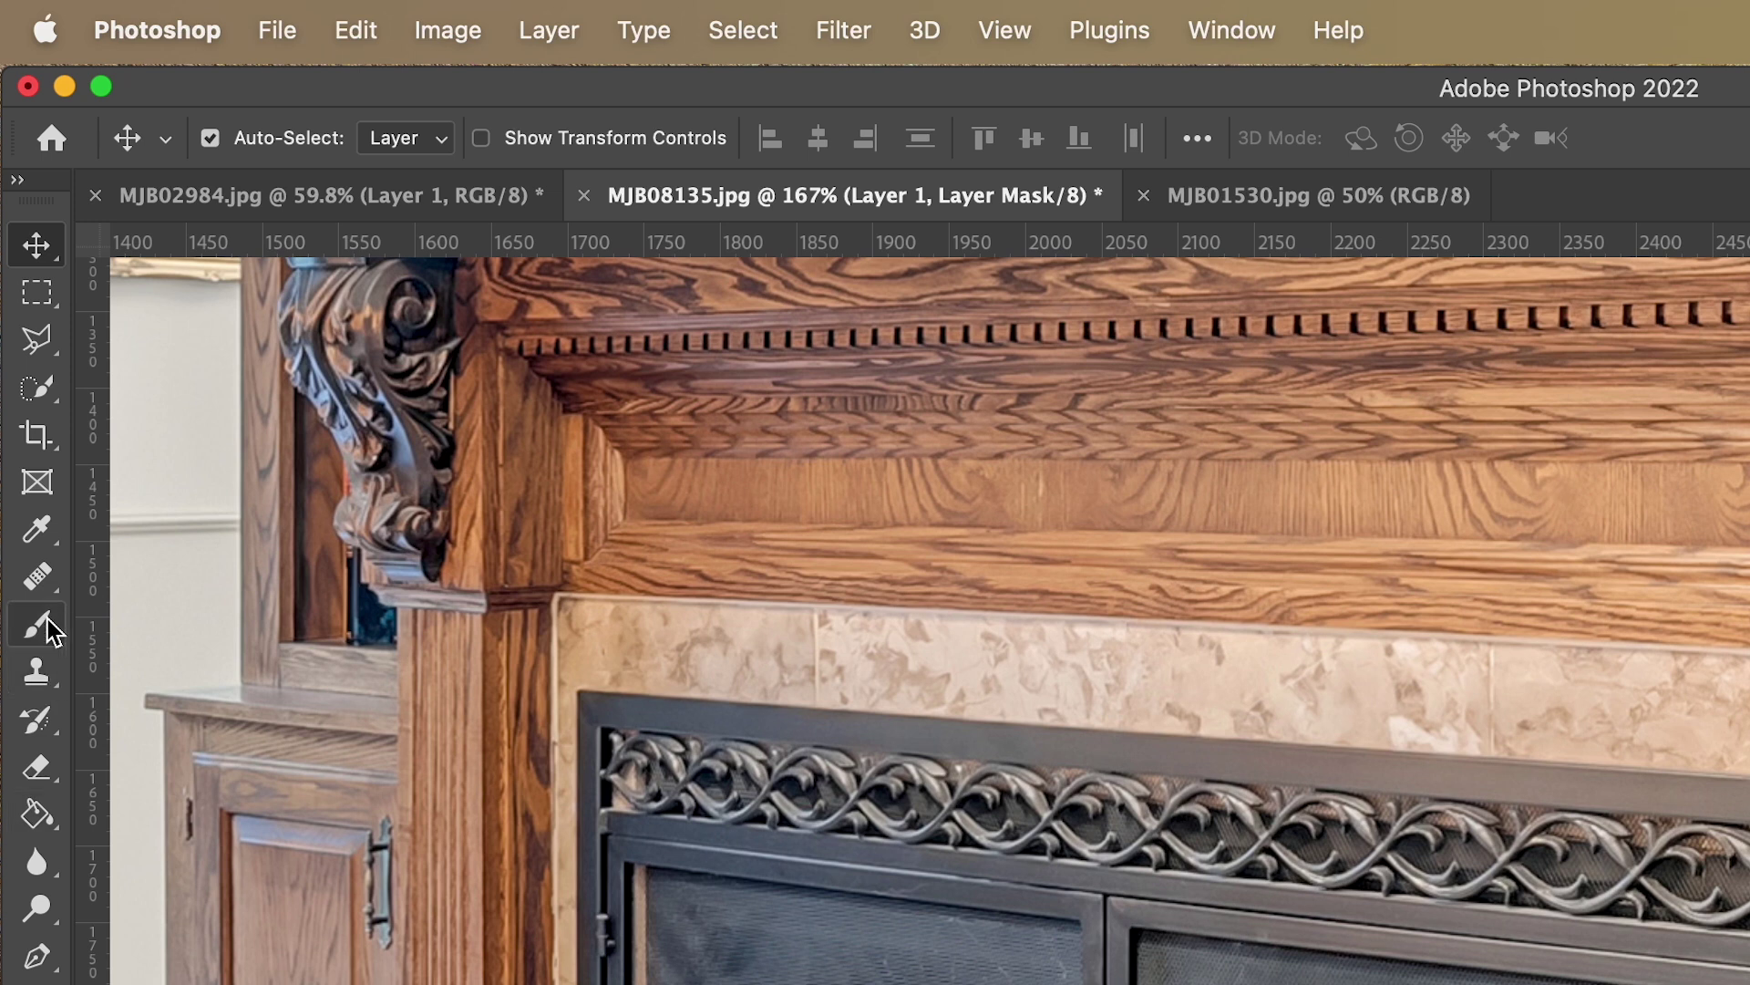
Step: Set the Brush tool's flow to 100% and check its size and hardness for masking
{"action": "key", "text": "b"}
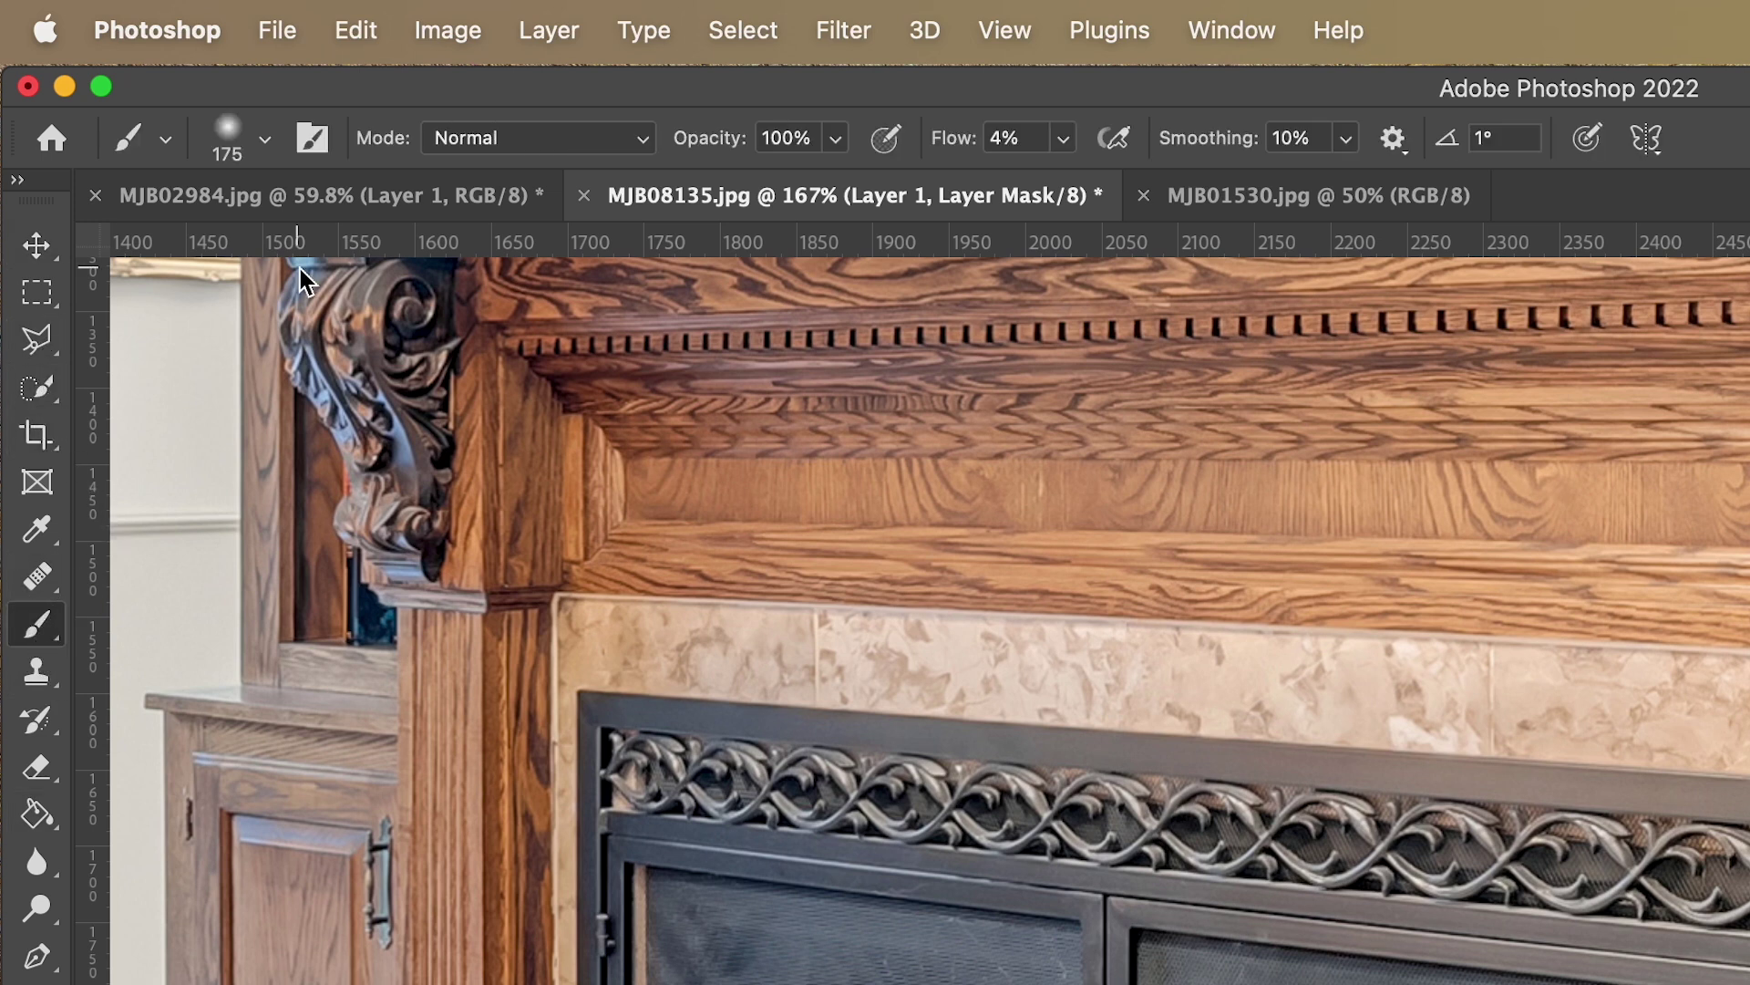
{"action": "left_click", "coordinate": [1063, 152]}
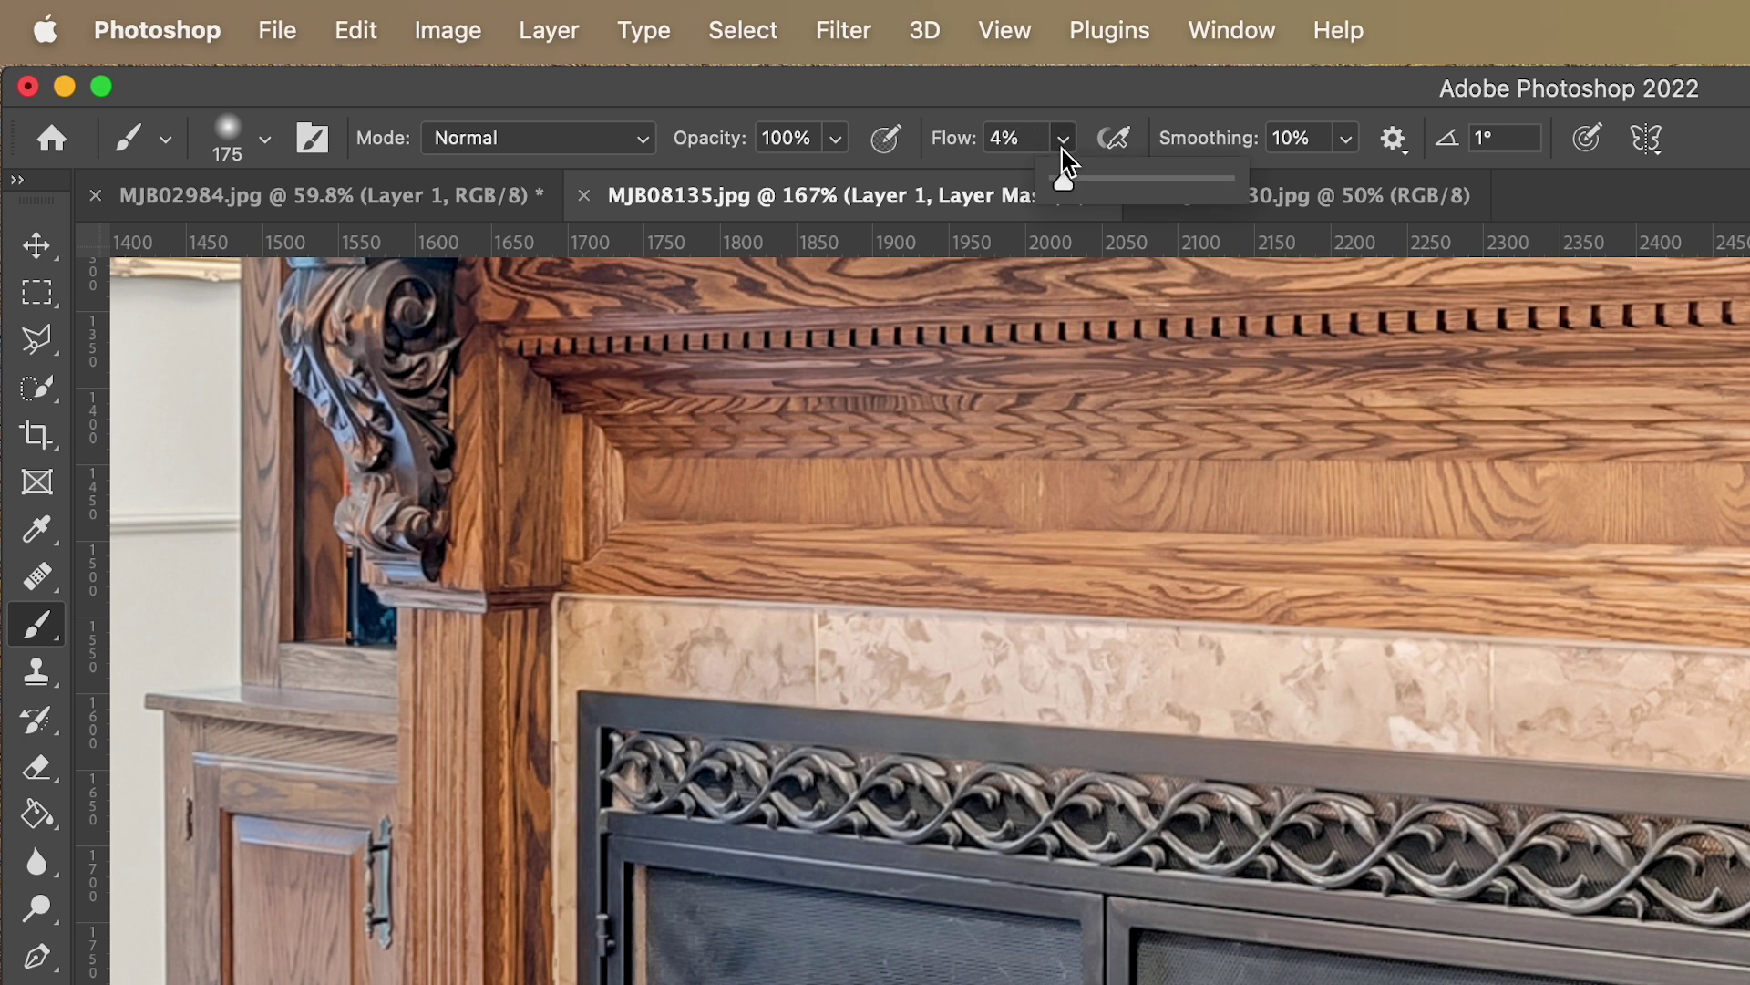
{"action": "left_click_drag", "start_coordinate": [1062, 183], "coordinate": [1296, 204]}
{"action": "left_click", "coordinate": [235, 137]}
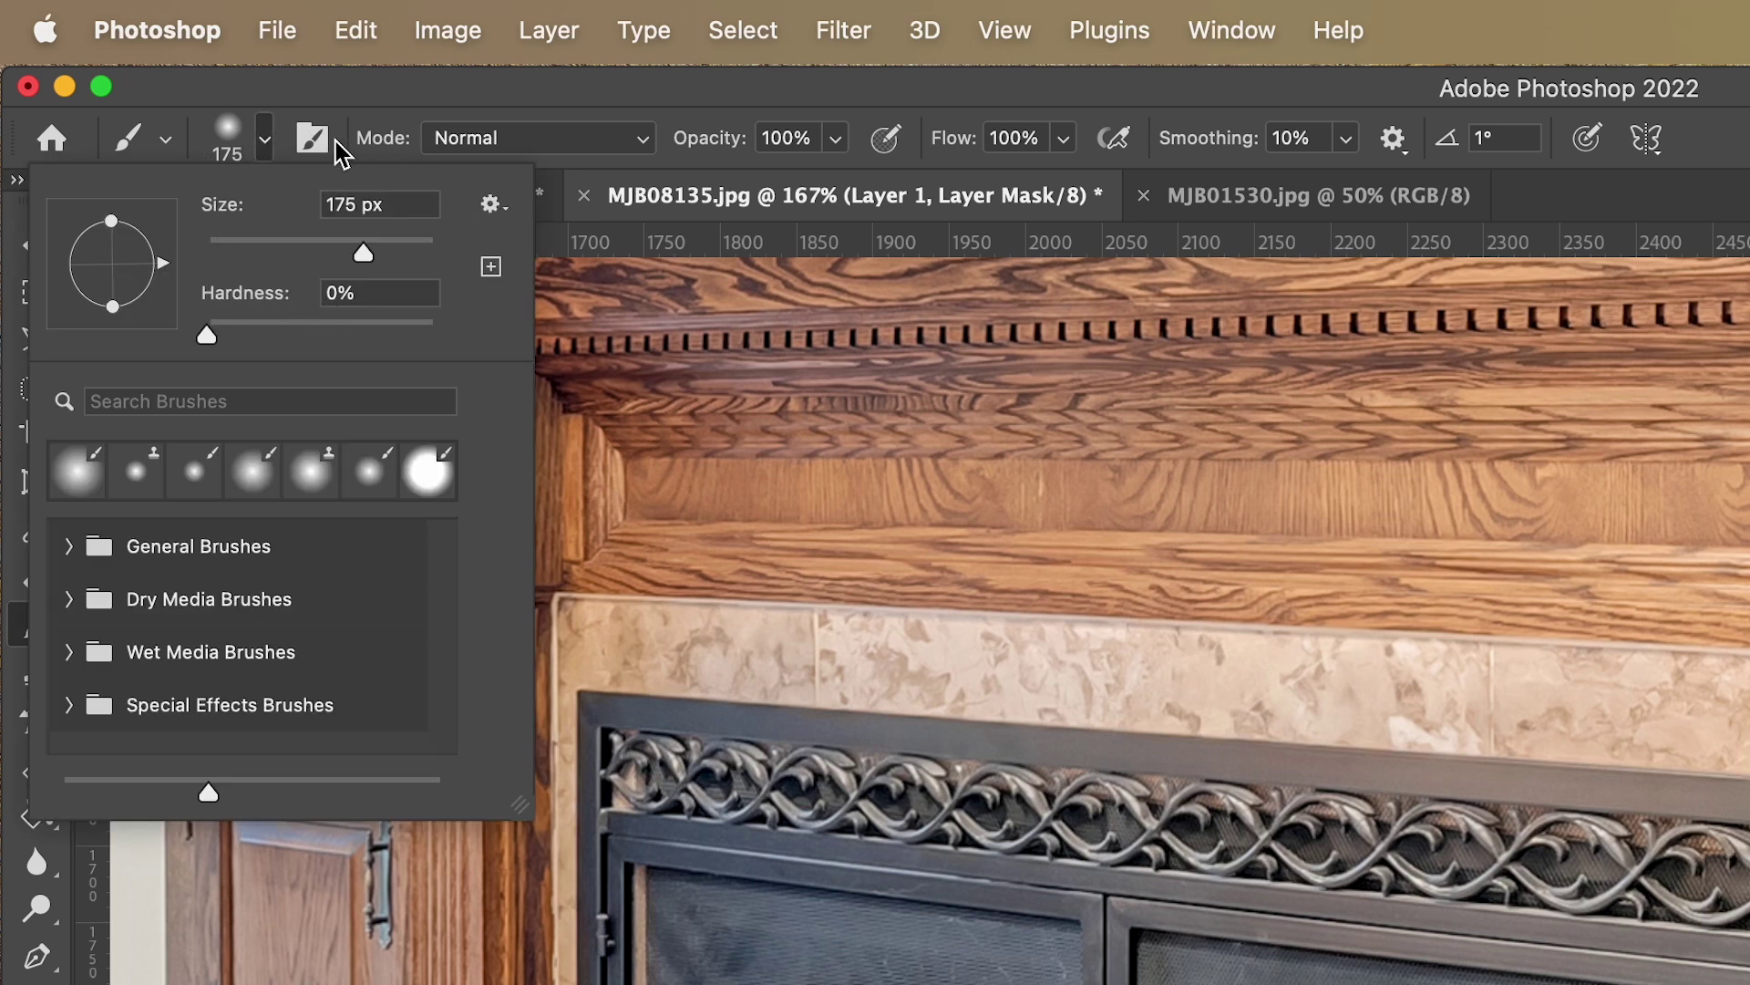
{"action": "left_click", "coordinate": [337, 100]}
{"action": "left_click", "coordinate": [282, 145]}
{"action": "left_click", "coordinate": [244, 132]}
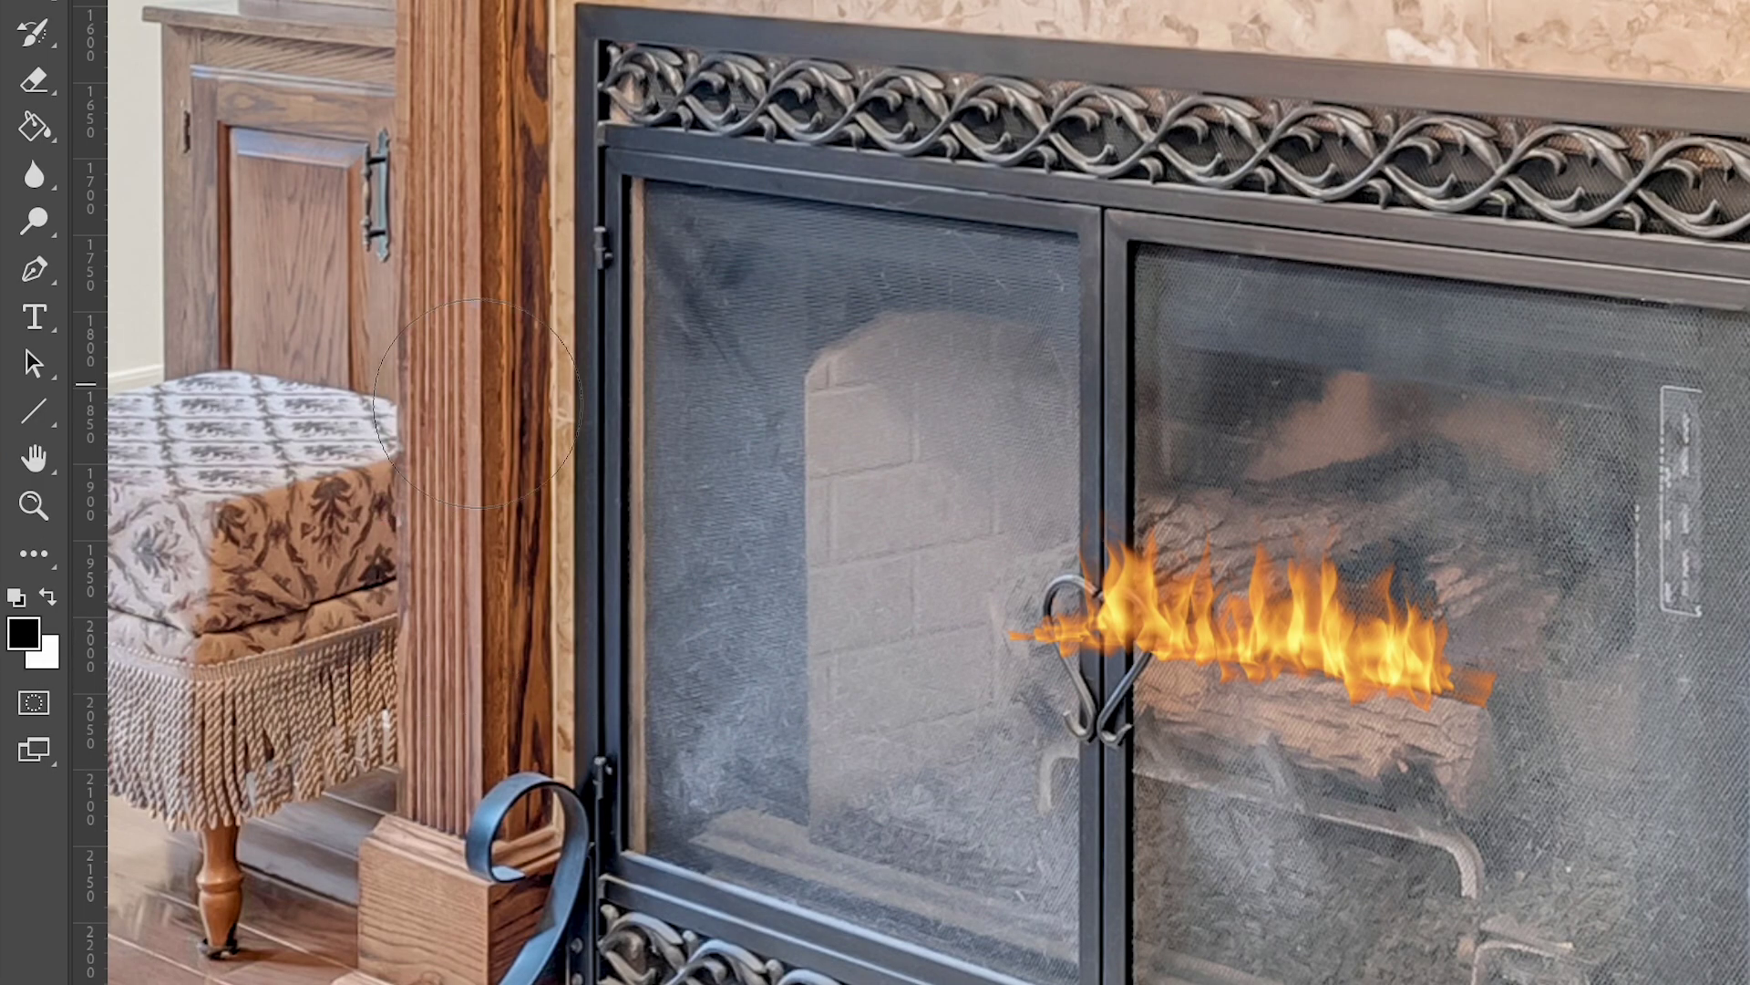
Step: Enlarge the brush and paint black on the mask to hide the flames over the centre door frame
{"action": "key", "text": "z"}
{"action": "left_click_drag", "start_coordinate": [1304, 676], "coordinate": [1303, 676]}
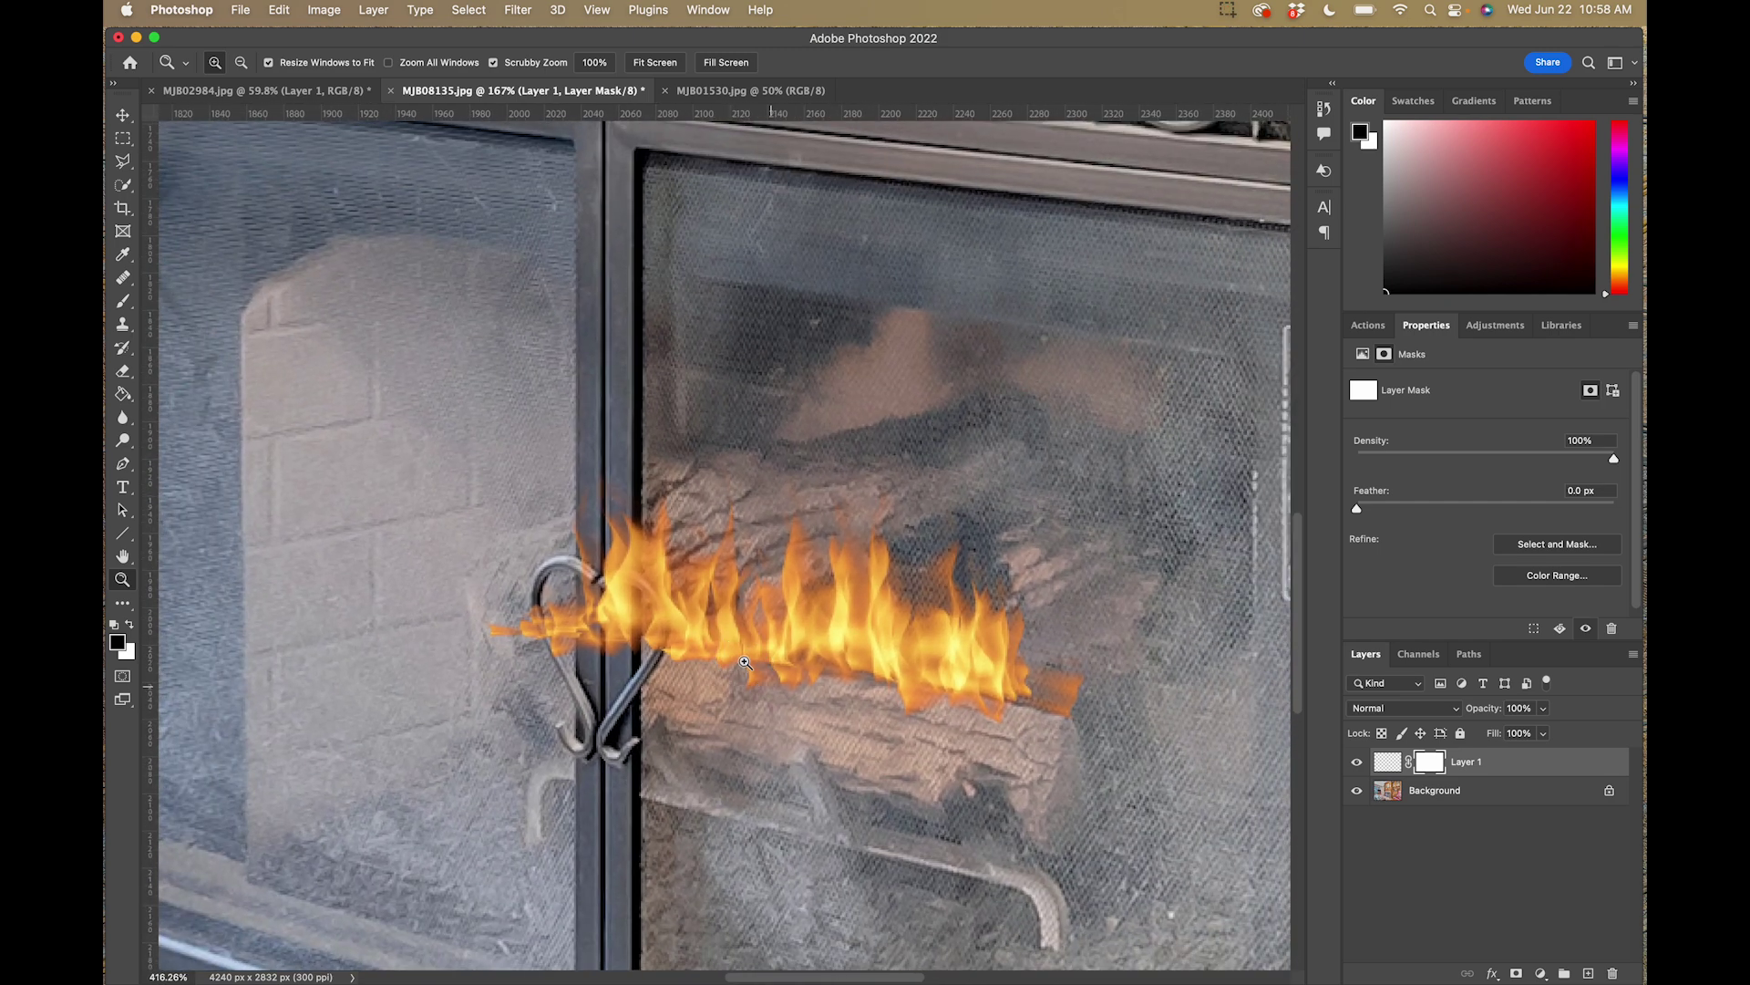
{"action": "scroll", "coordinate": [757, 638], "scroll_direction": "down", "scroll_amount": 2}
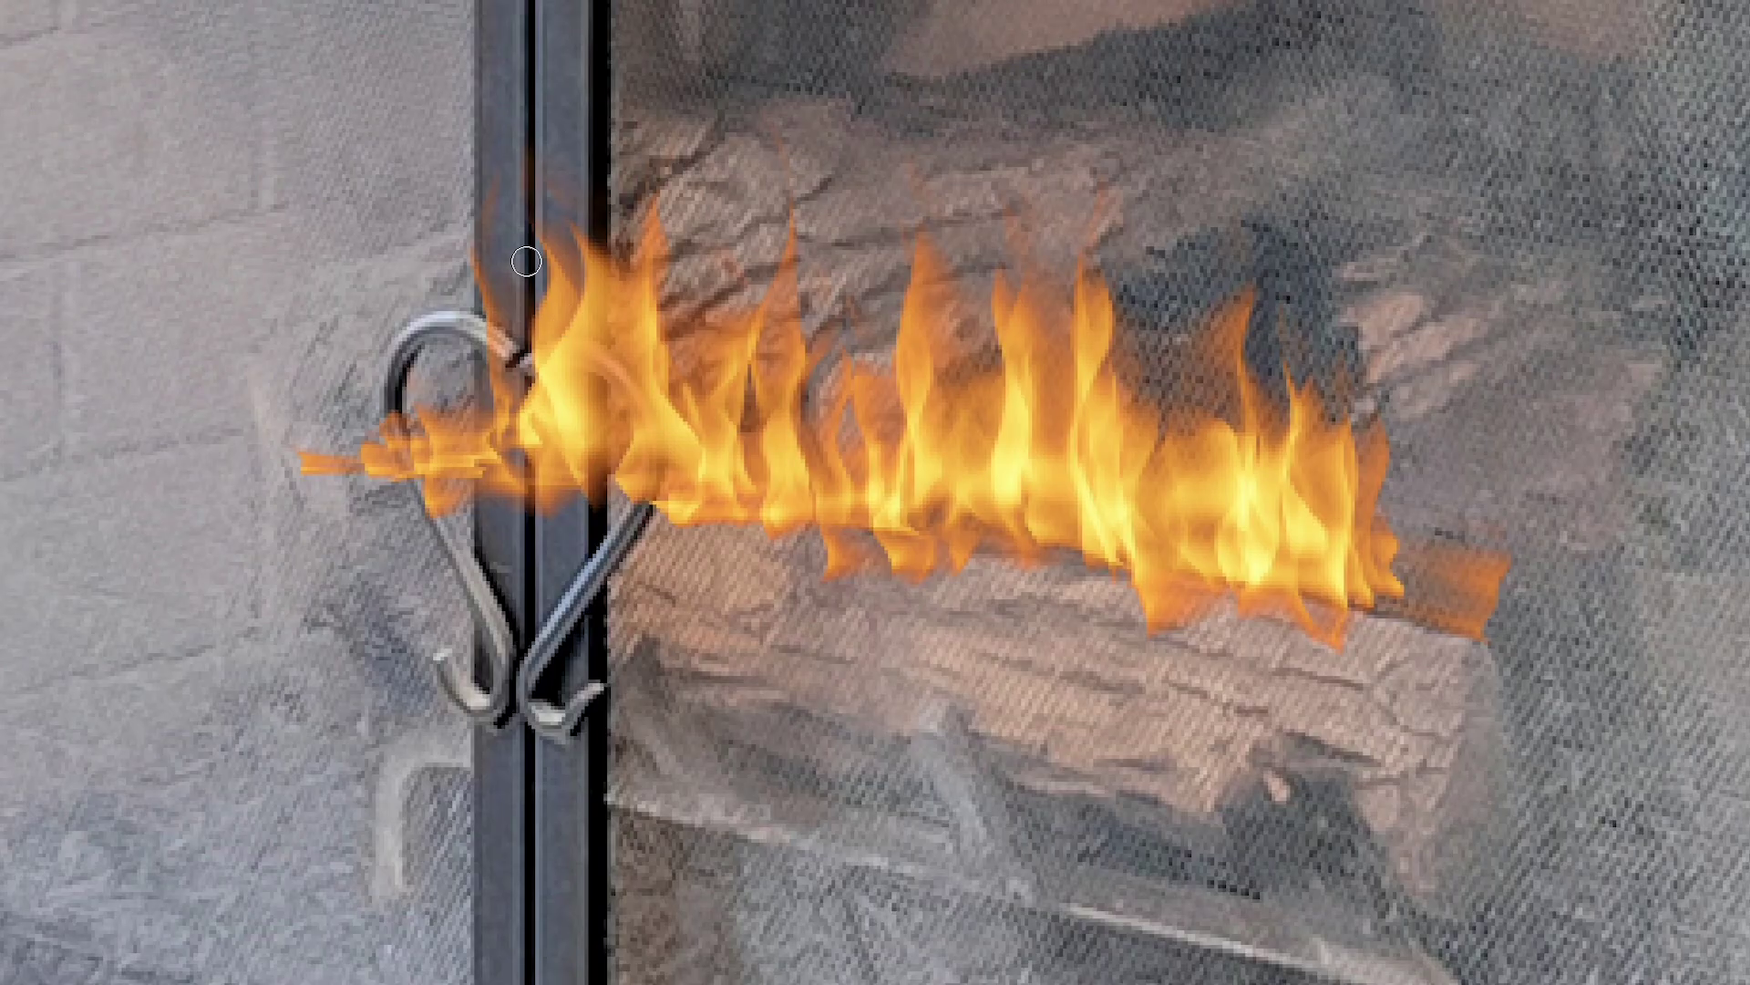
{"action": "key", "text": "bracketright"}
{"action": "key", "text": "bracketright"}
{"action": "key", "text": "bracketright"}
{"action": "key", "text": "bracketright"}
{"action": "mouse_move", "coordinate": [522, 626]}
{"action": "left_mouse_down"}
{"action": "mouse_move", "coordinate": [531, 253]}
{"action": "mouse_move", "coordinate": [533, 340]}
{"action": "mouse_move", "coordinate": [524, 305]}
{"action": "mouse_move", "coordinate": [515, 348]}
{"action": "left_mouse_up"}
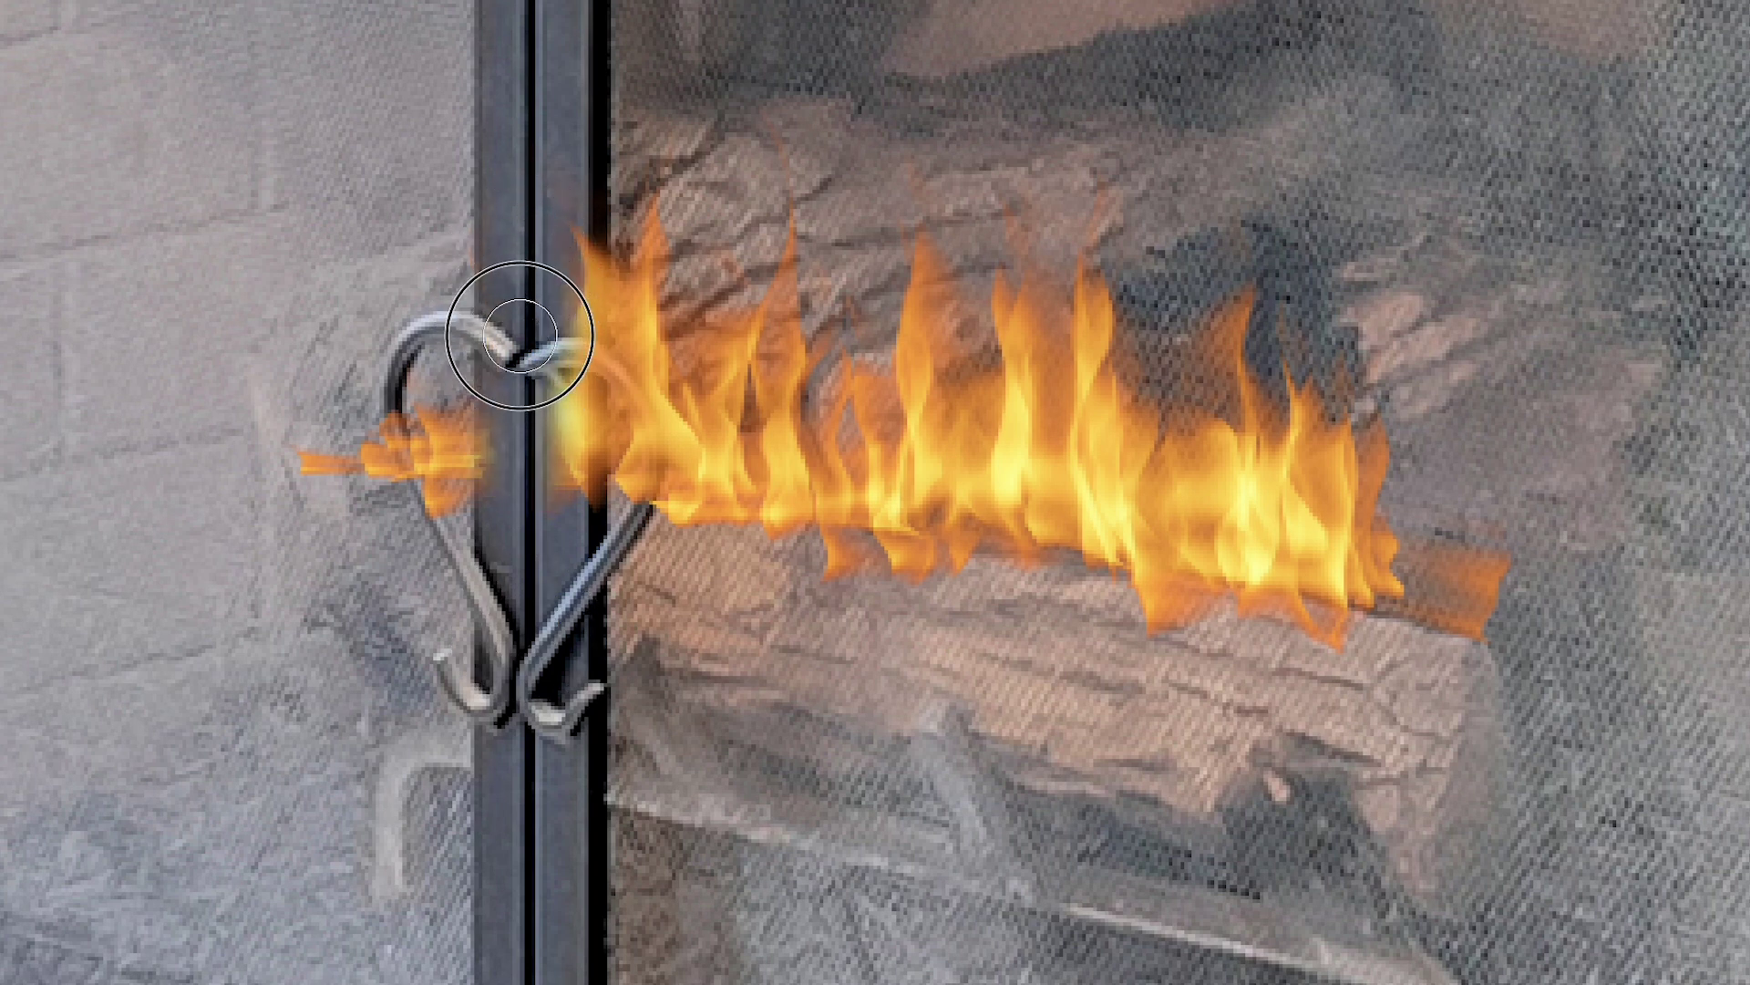
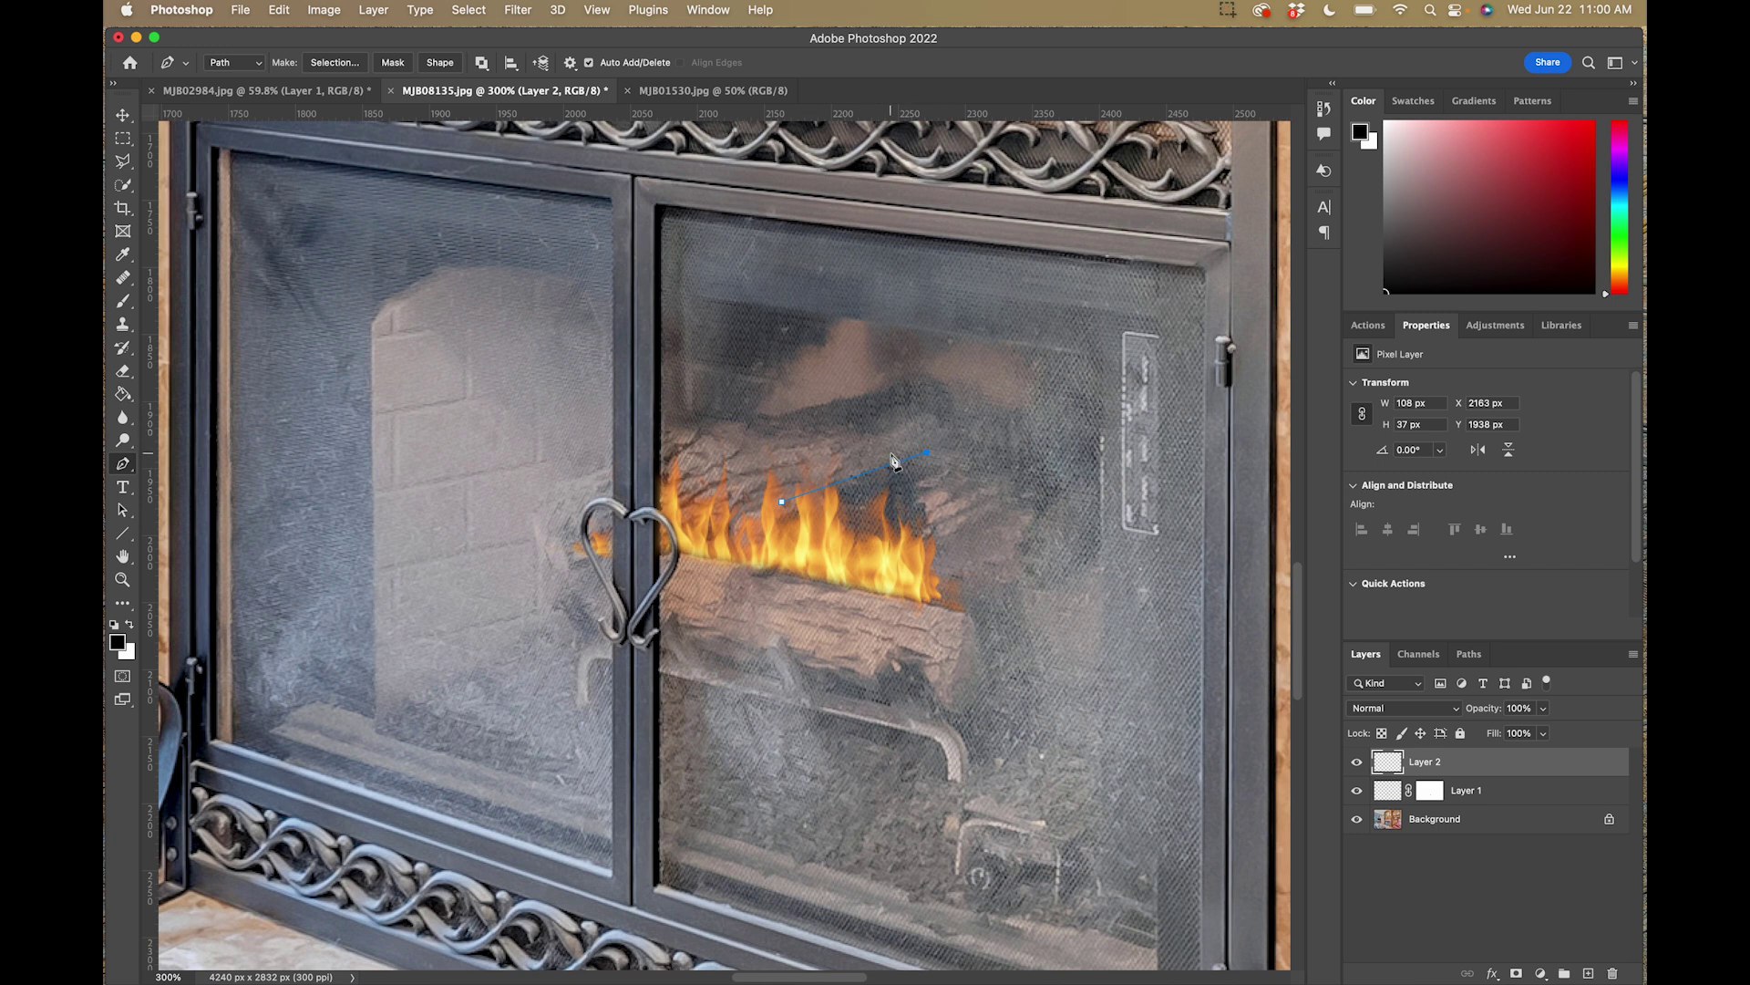
Step: Render flames along the rear log's path on Layer 2 with the Flame filter, using length 41, width 42 and interval 25
{"action": "left_click", "coordinate": [503, 13]}
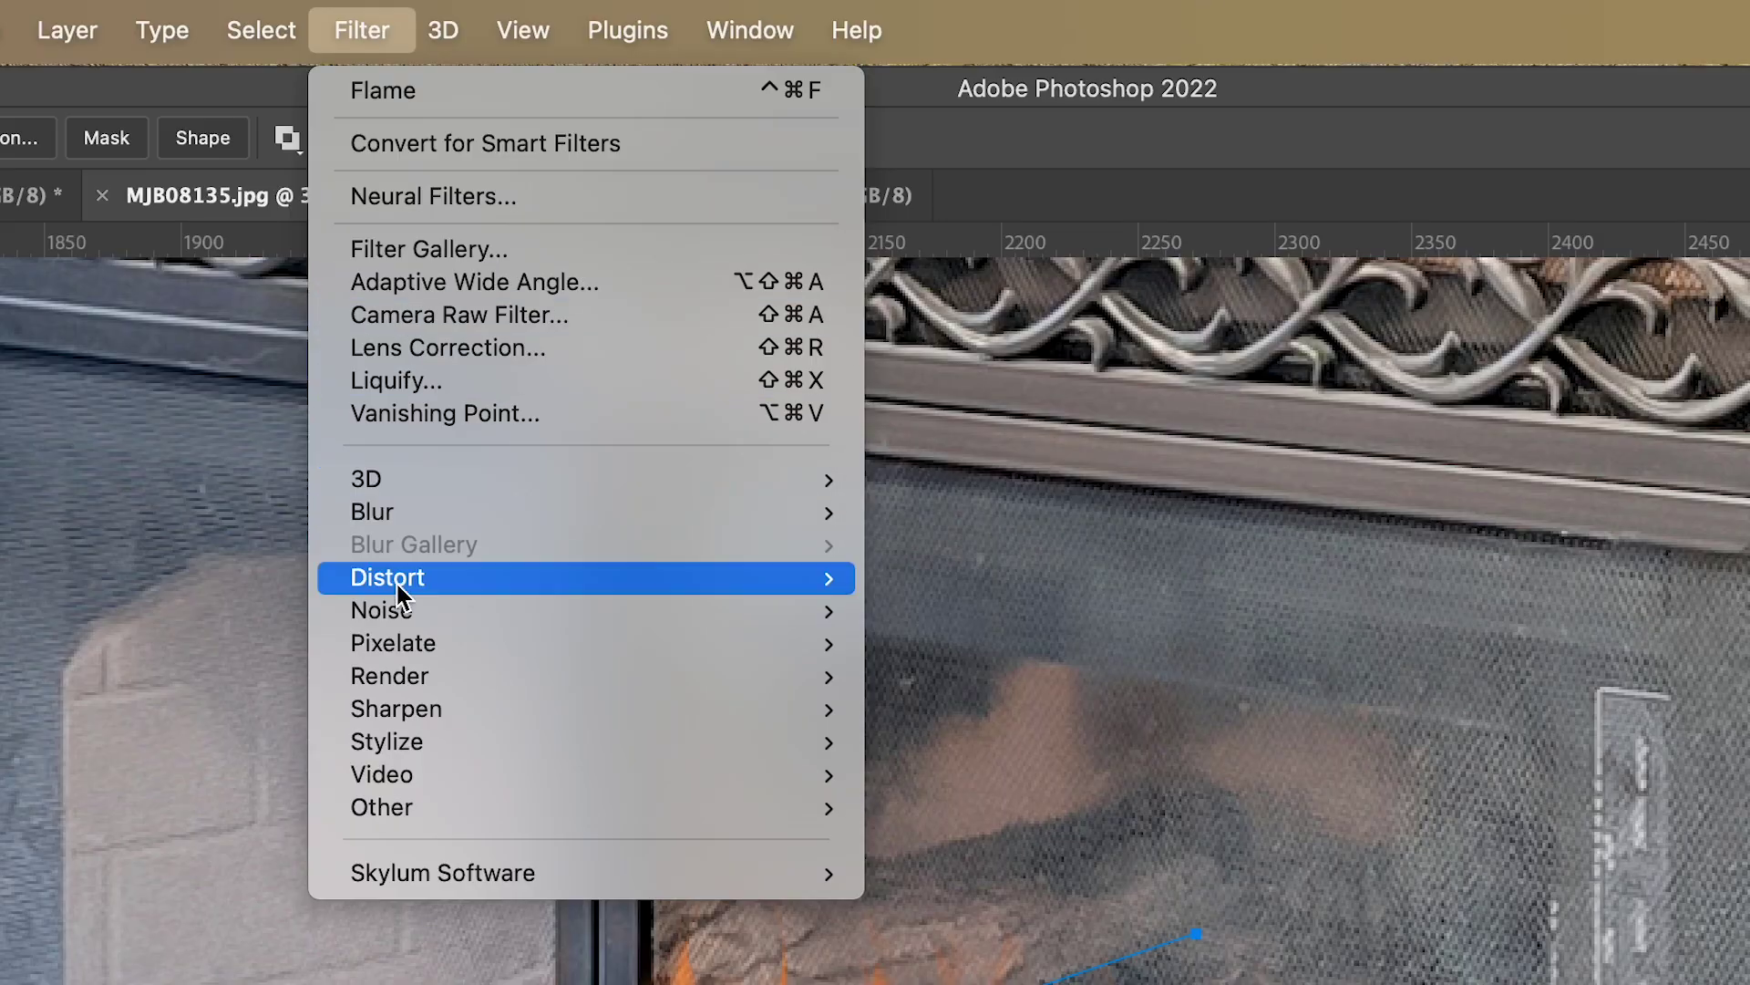
{"action": "mouse_move", "coordinate": [429, 679]}
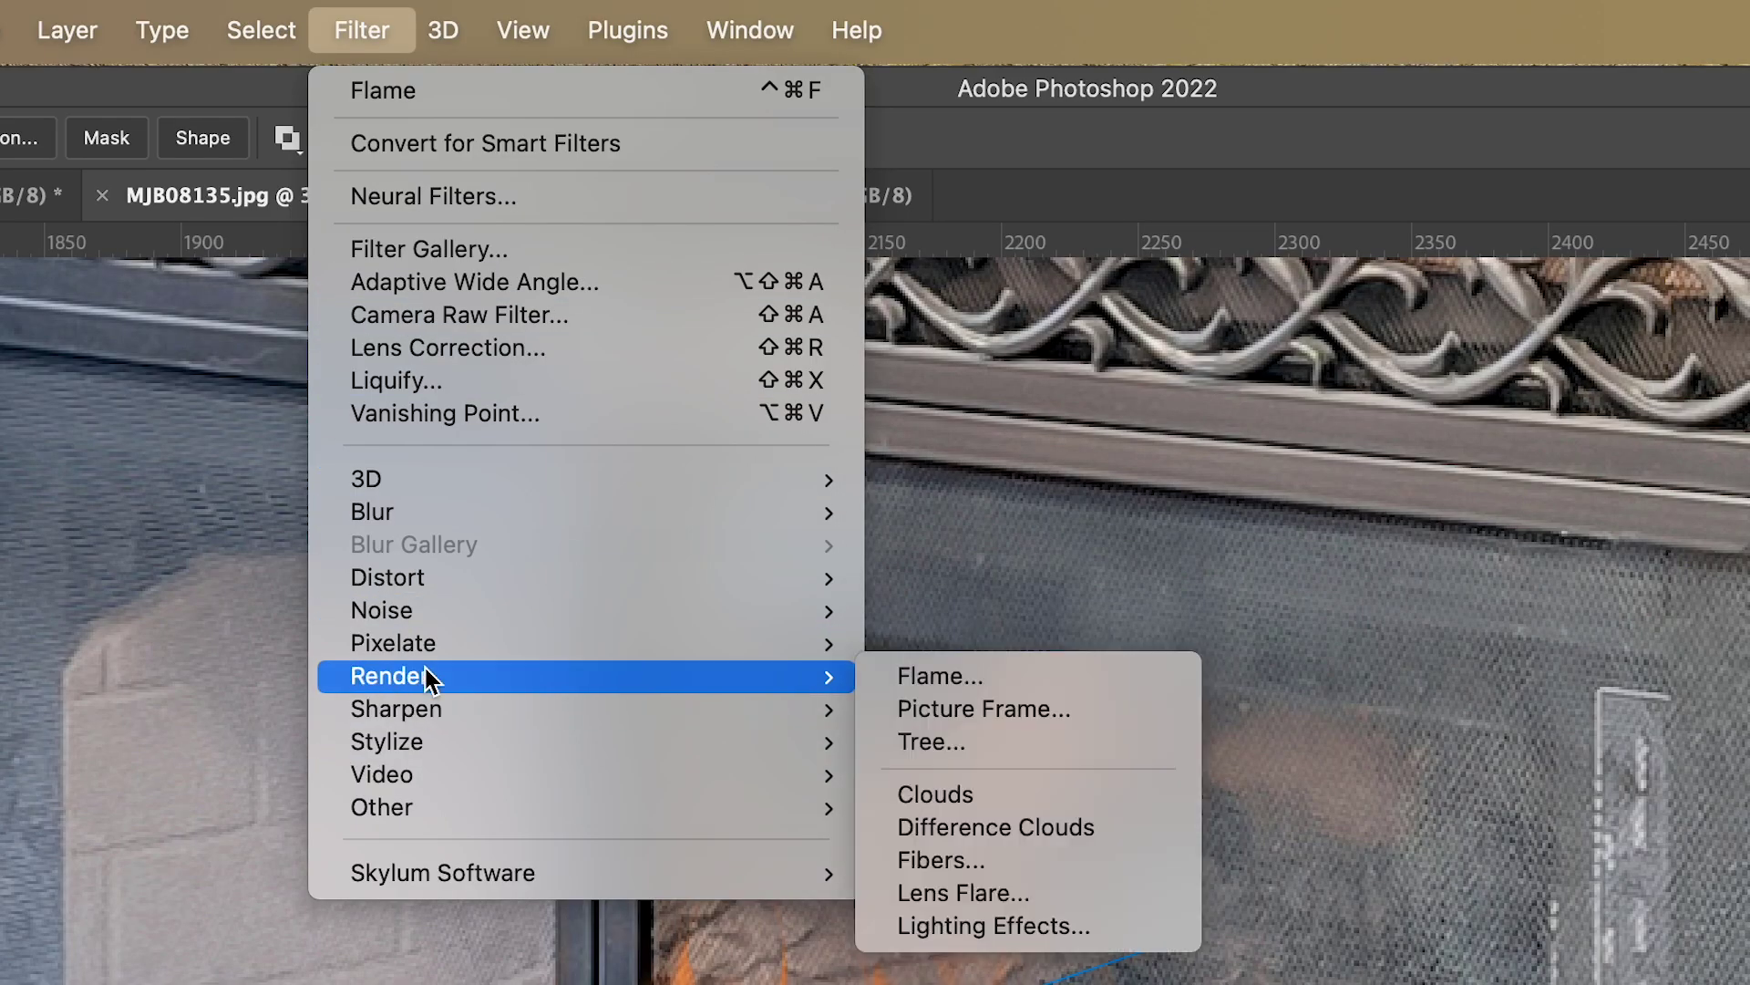
{"action": "left_click", "coordinate": [932, 689]}
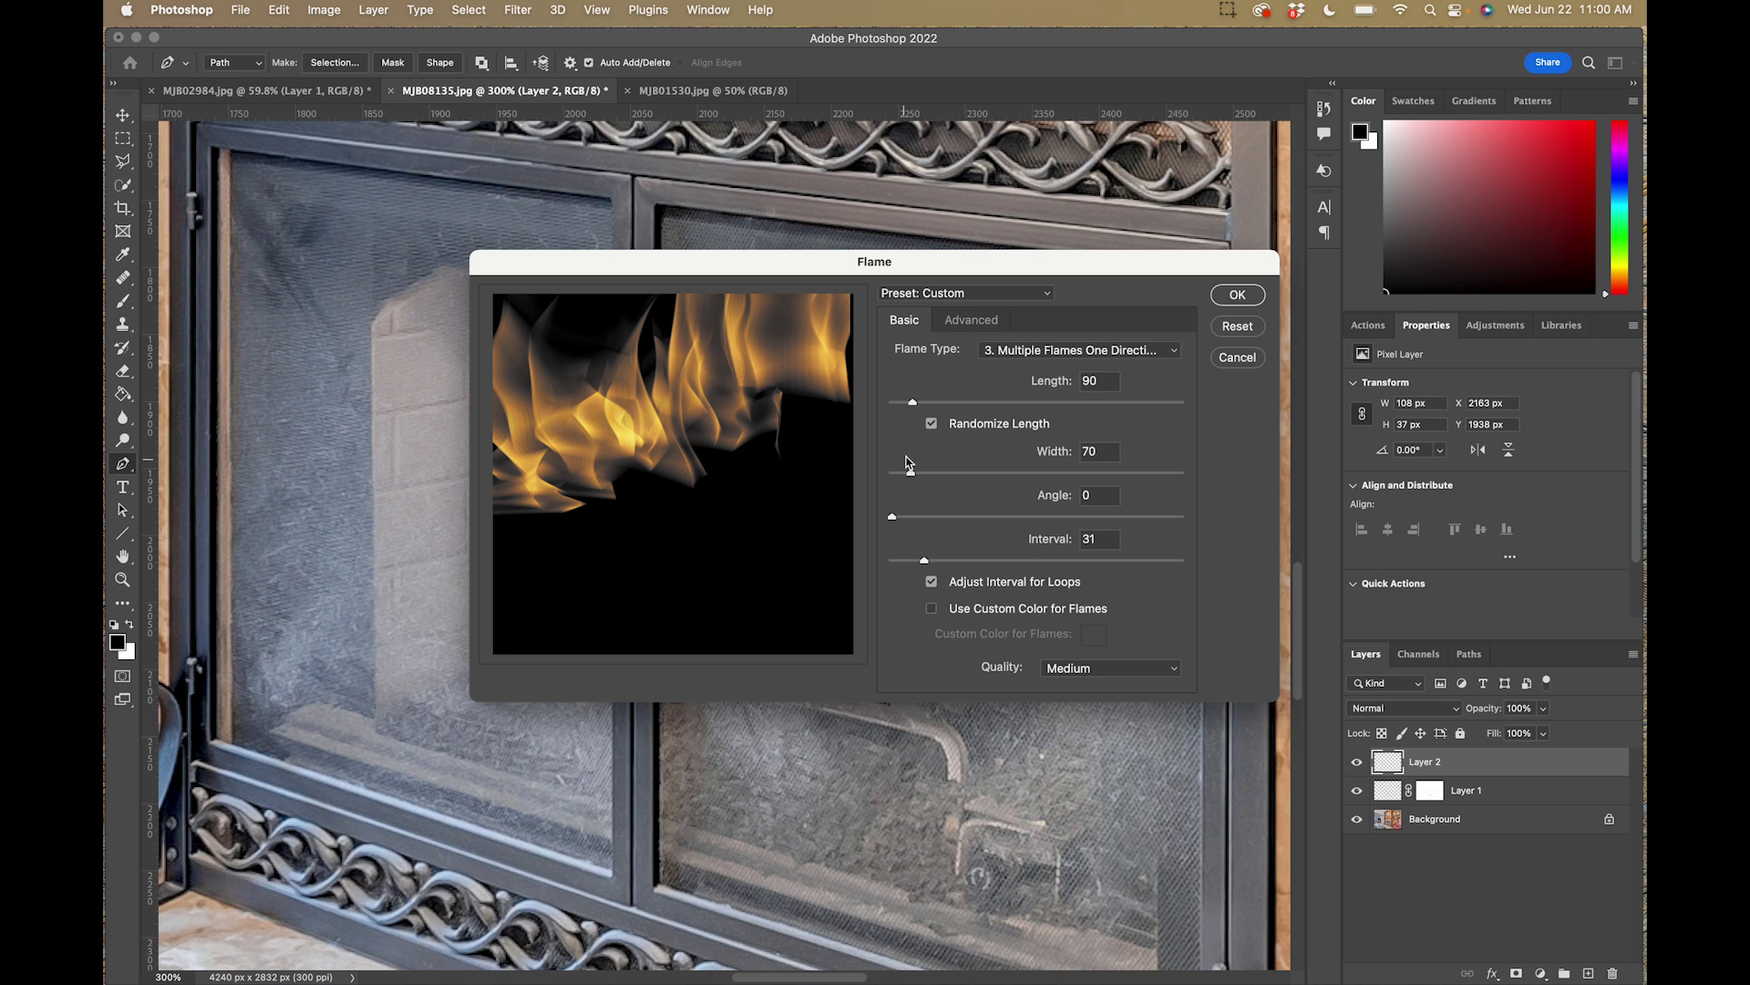
{"action": "left_click_drag", "start_coordinate": [915, 402], "coordinate": [902, 400]}
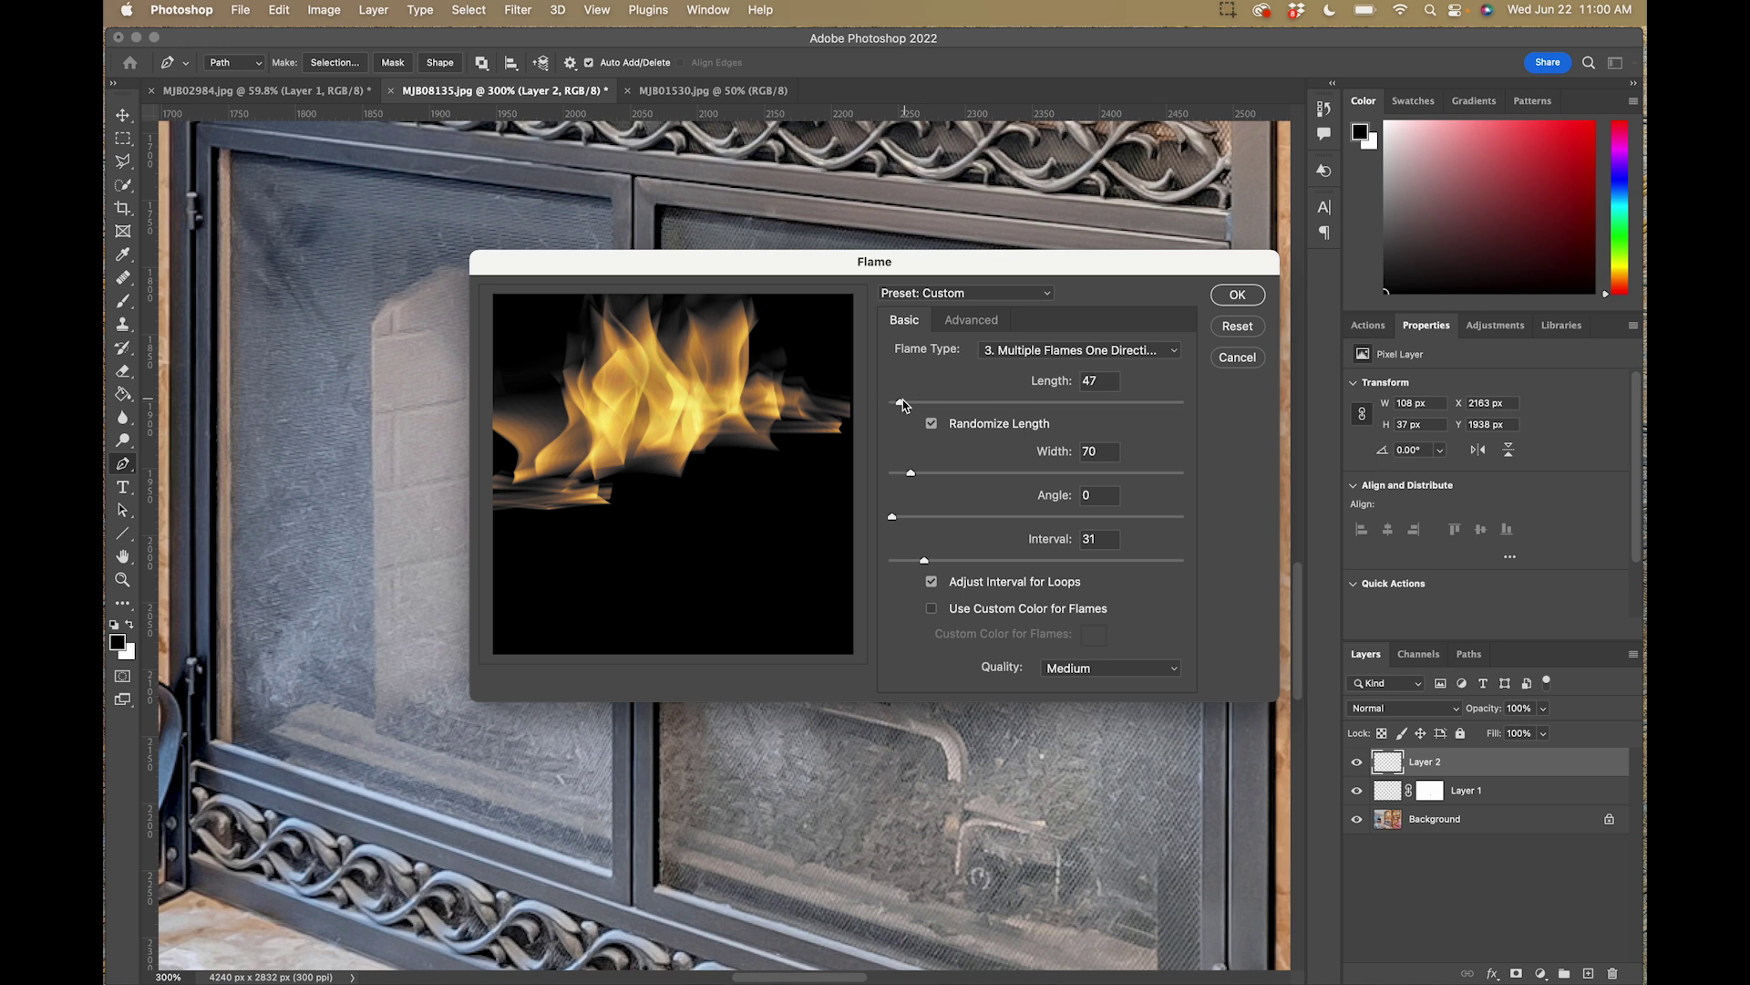
{"action": "left_click_drag", "start_coordinate": [903, 406], "coordinate": [900, 406]}
{"action": "left_click", "coordinate": [910, 475]}
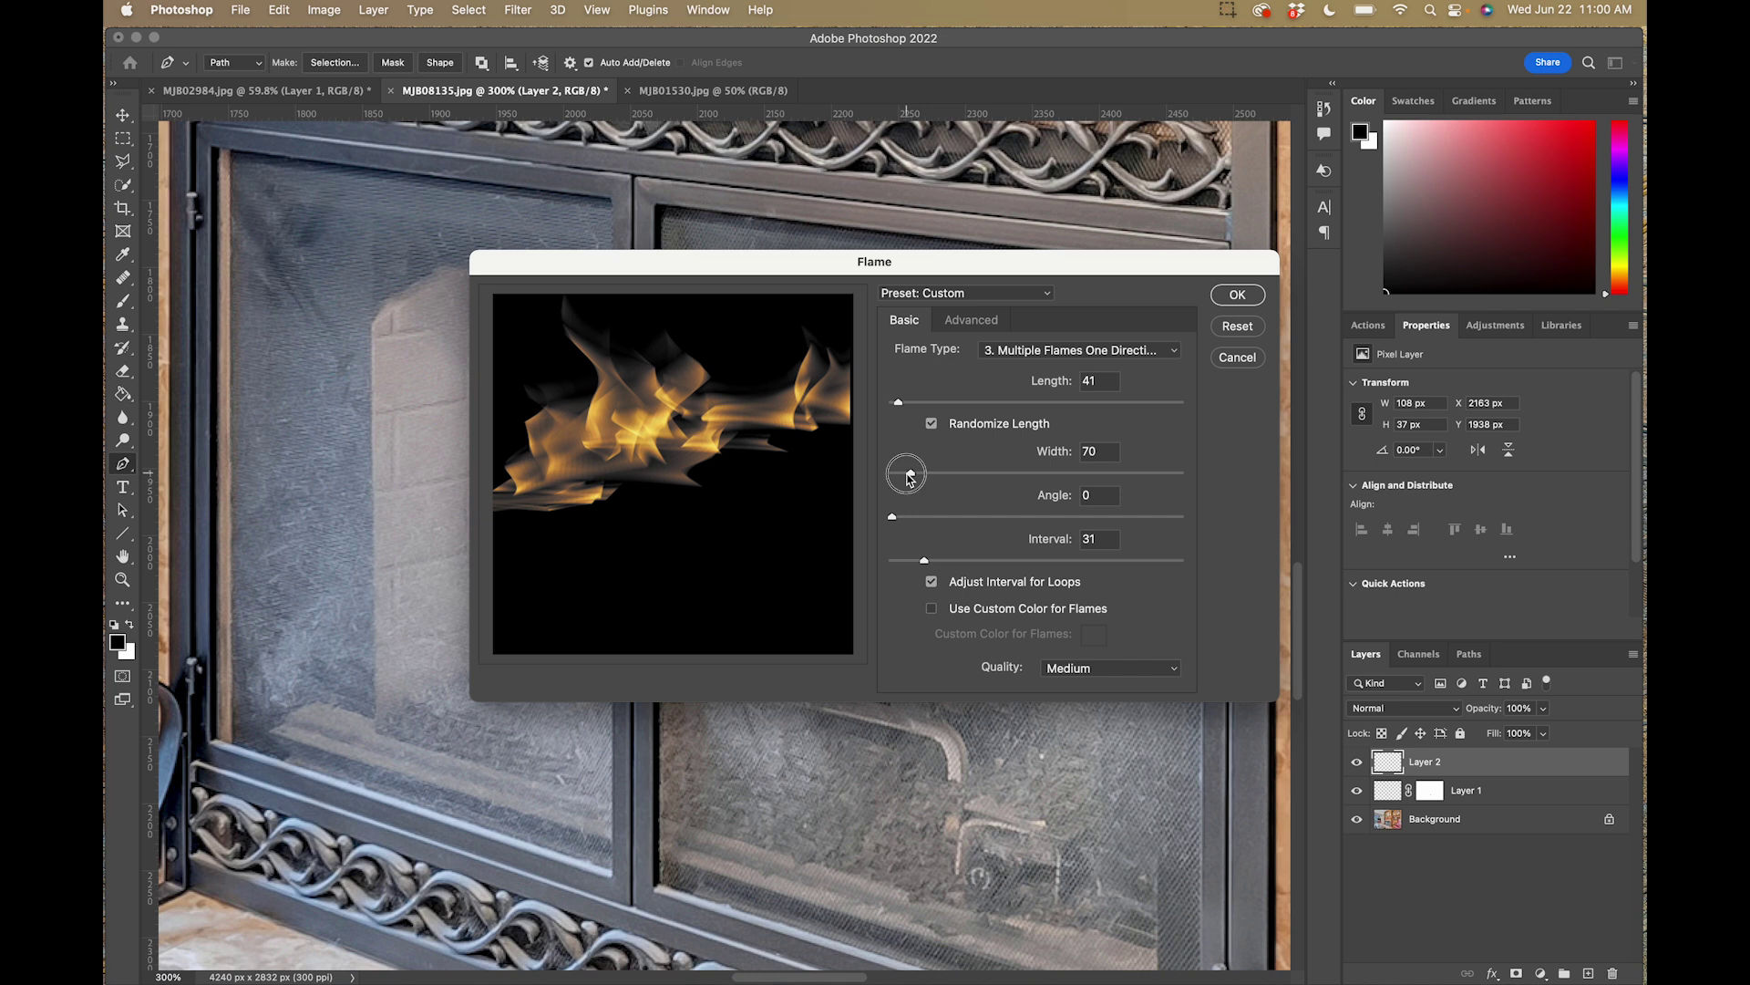
{"action": "left_click_drag", "start_coordinate": [910, 475], "coordinate": [914, 560]}
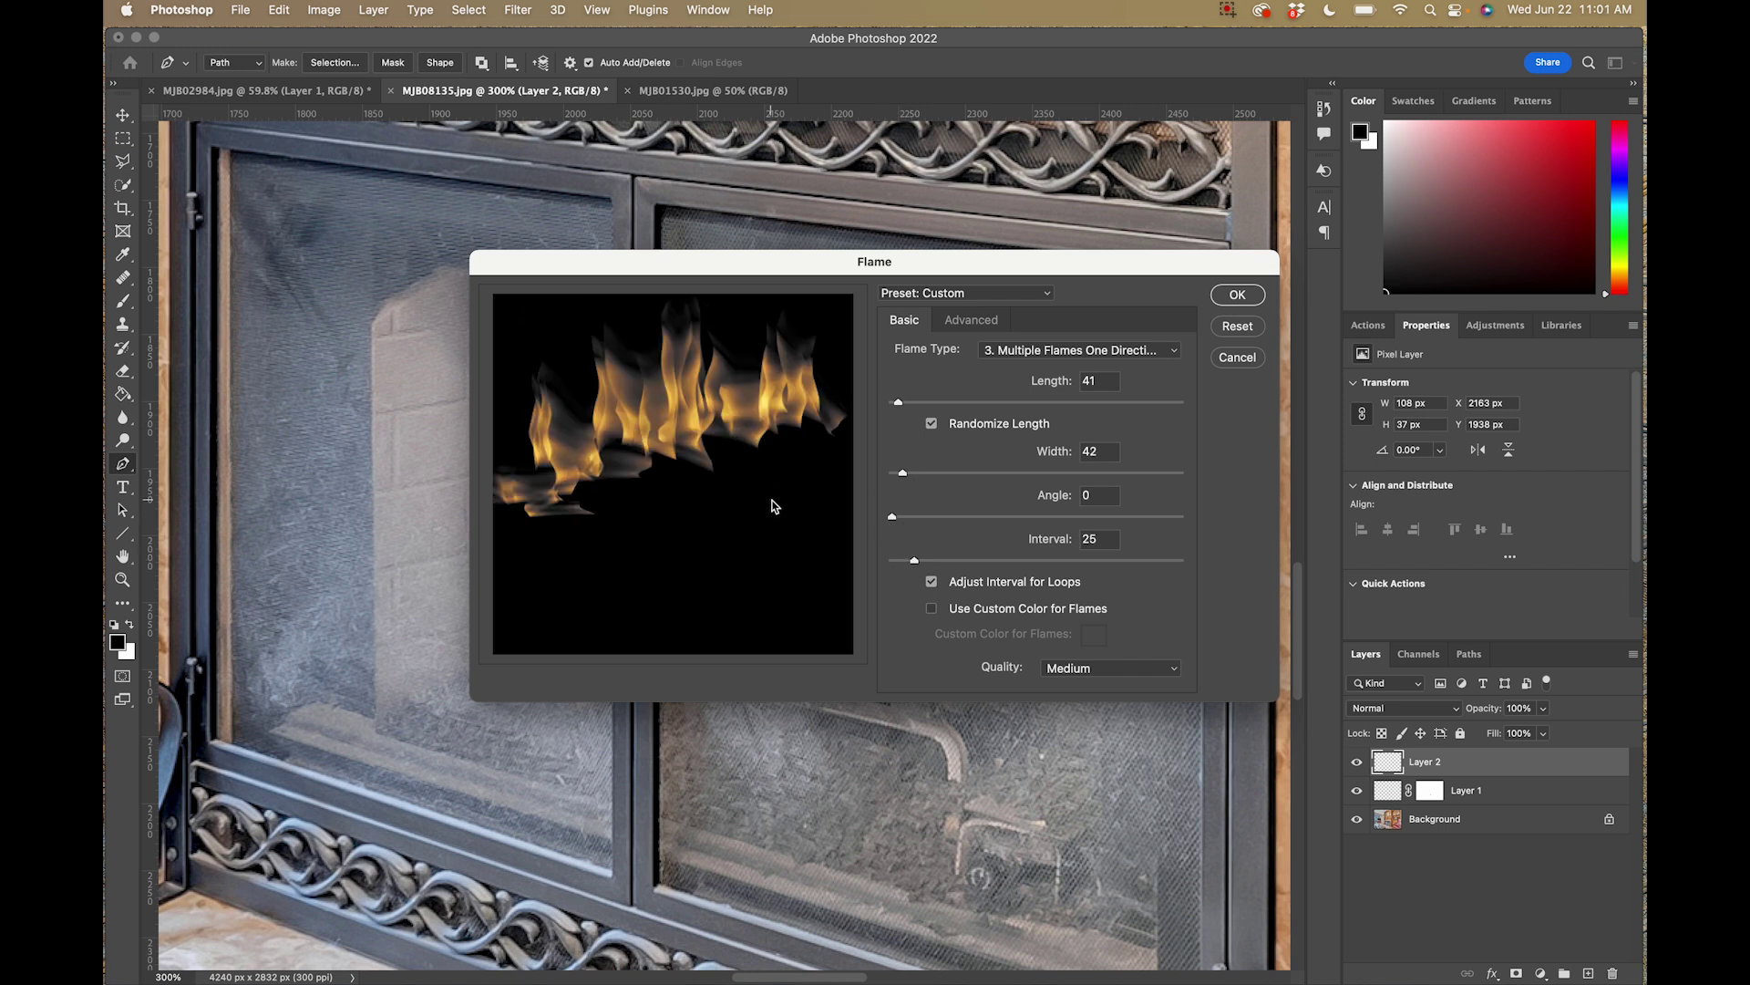
{"action": "left_click", "coordinate": [1238, 295]}
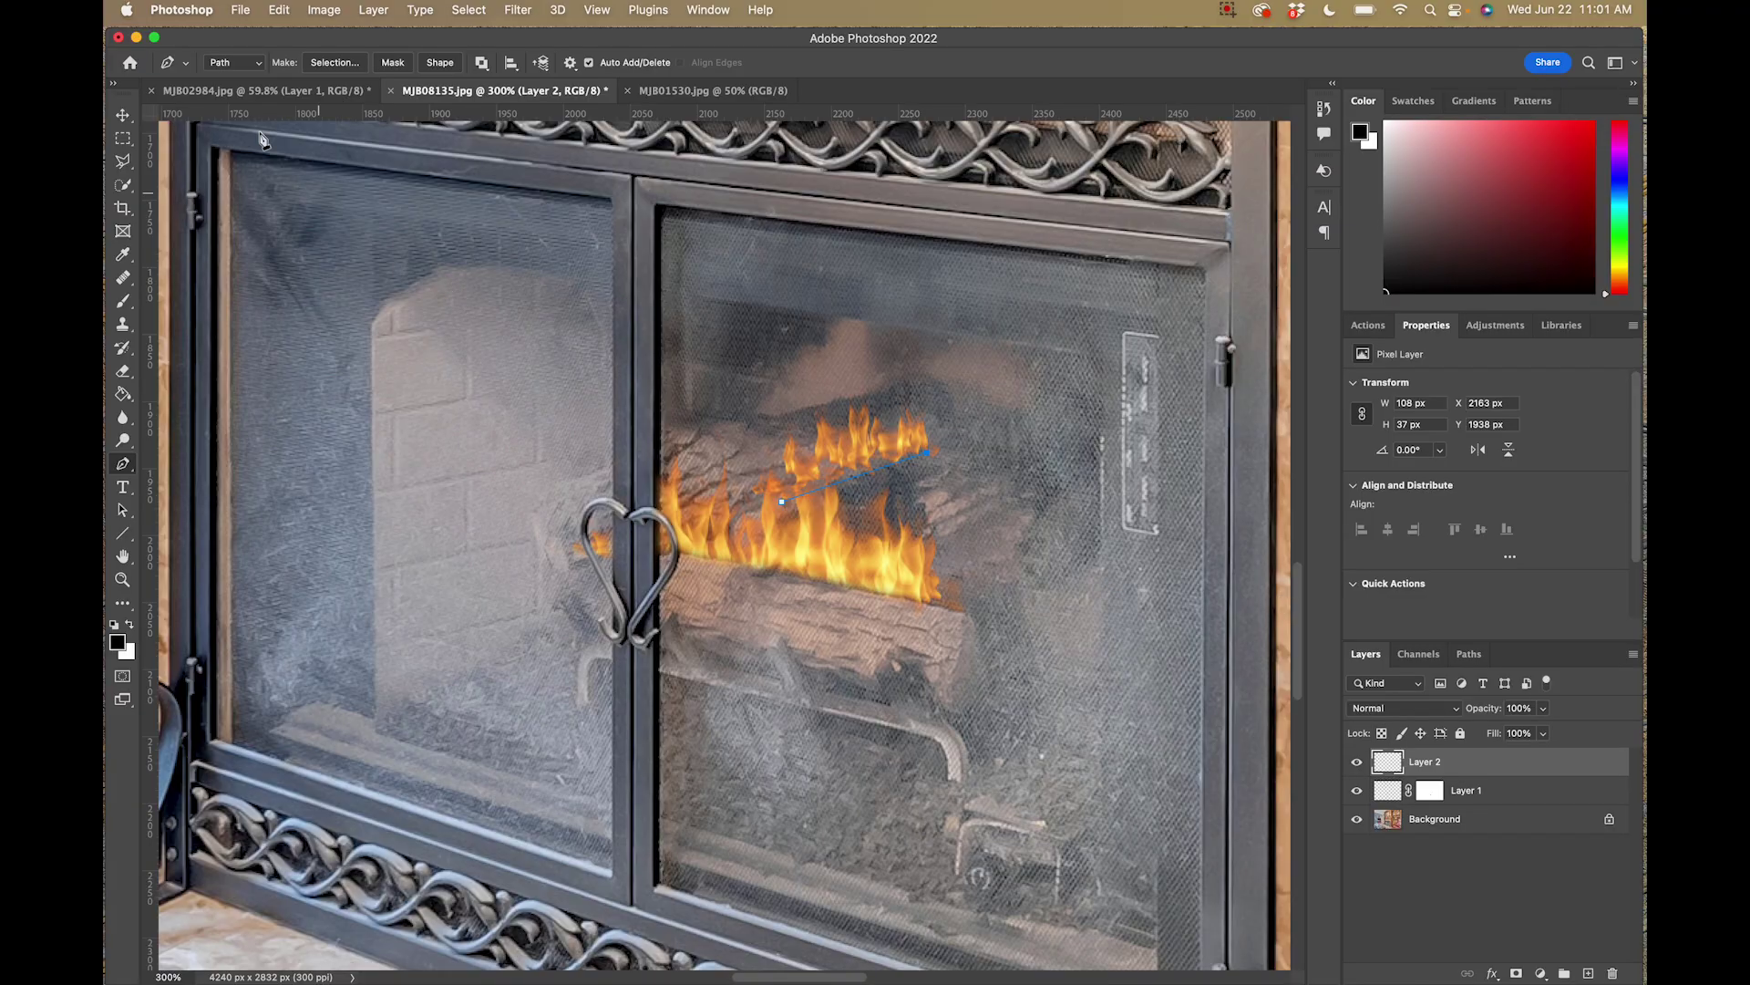
{"action": "left_click", "coordinate": [124, 115]}
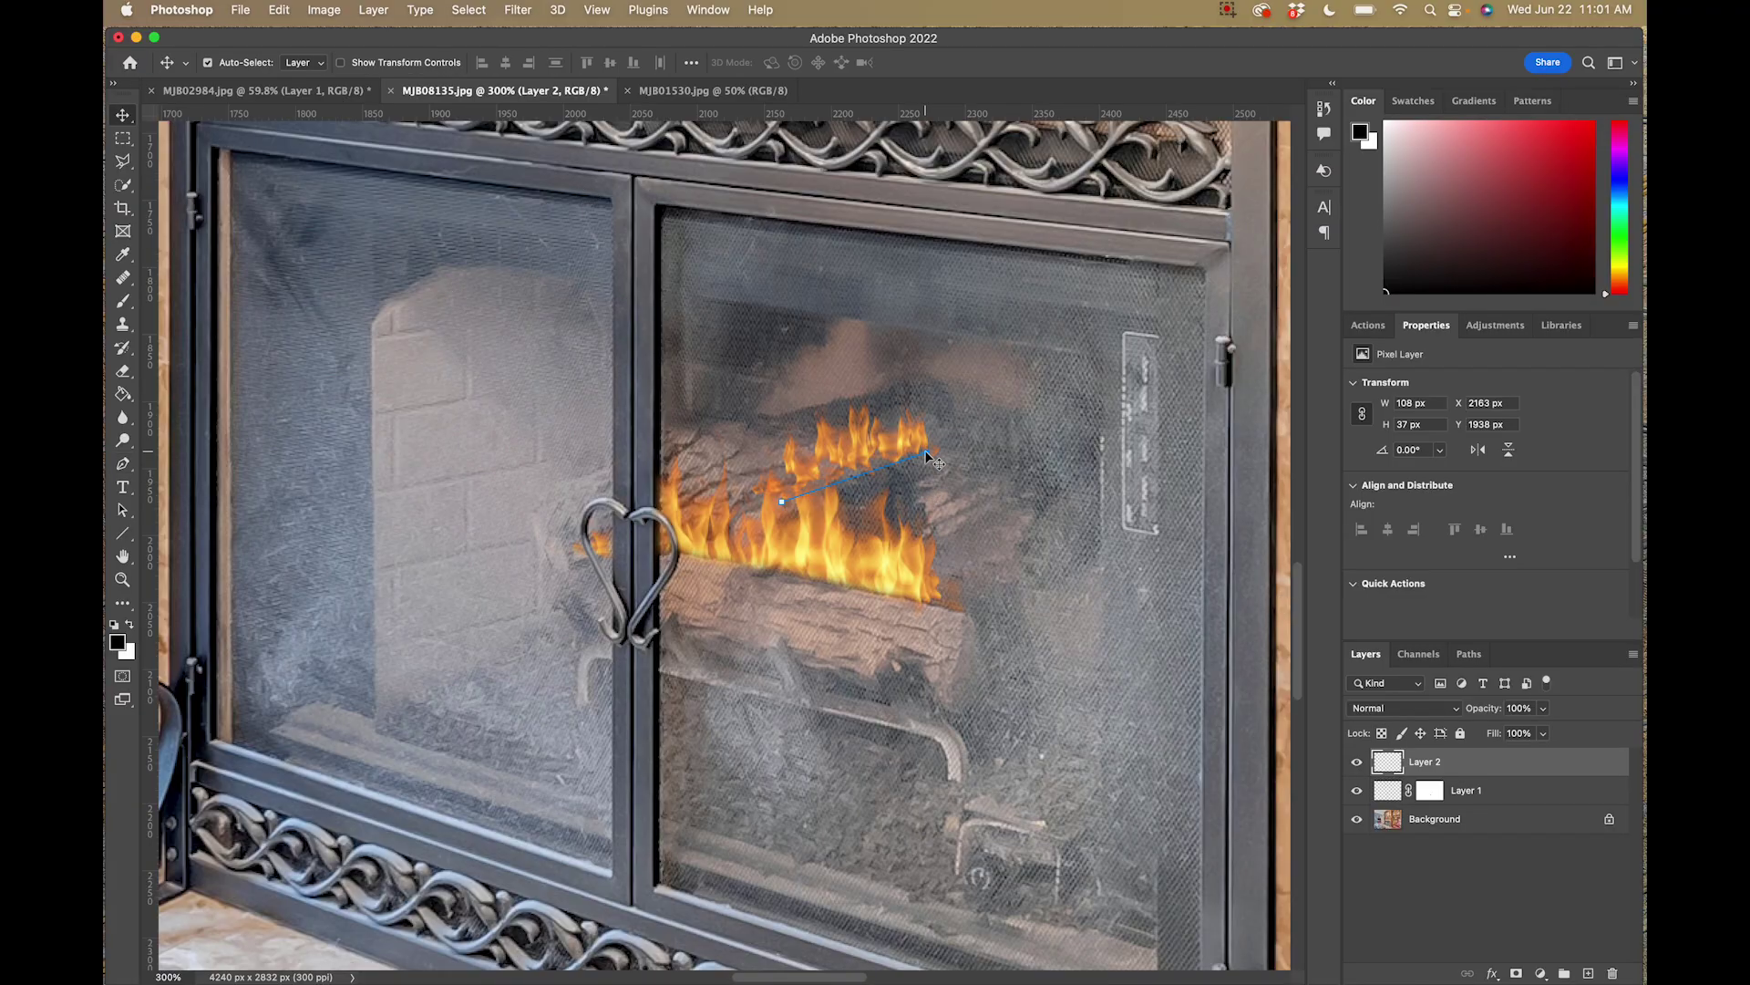
Step: Hide the rear path and Free Transform the rear flames to about 114% width and 112% height, repositioned on the rear log
{"action": "left_click", "coordinate": [917, 472]}
{"action": "key", "text": "super"}
{"action": "left_click", "coordinate": [1429, 765]}
{"action": "key", "text": "super+t"}
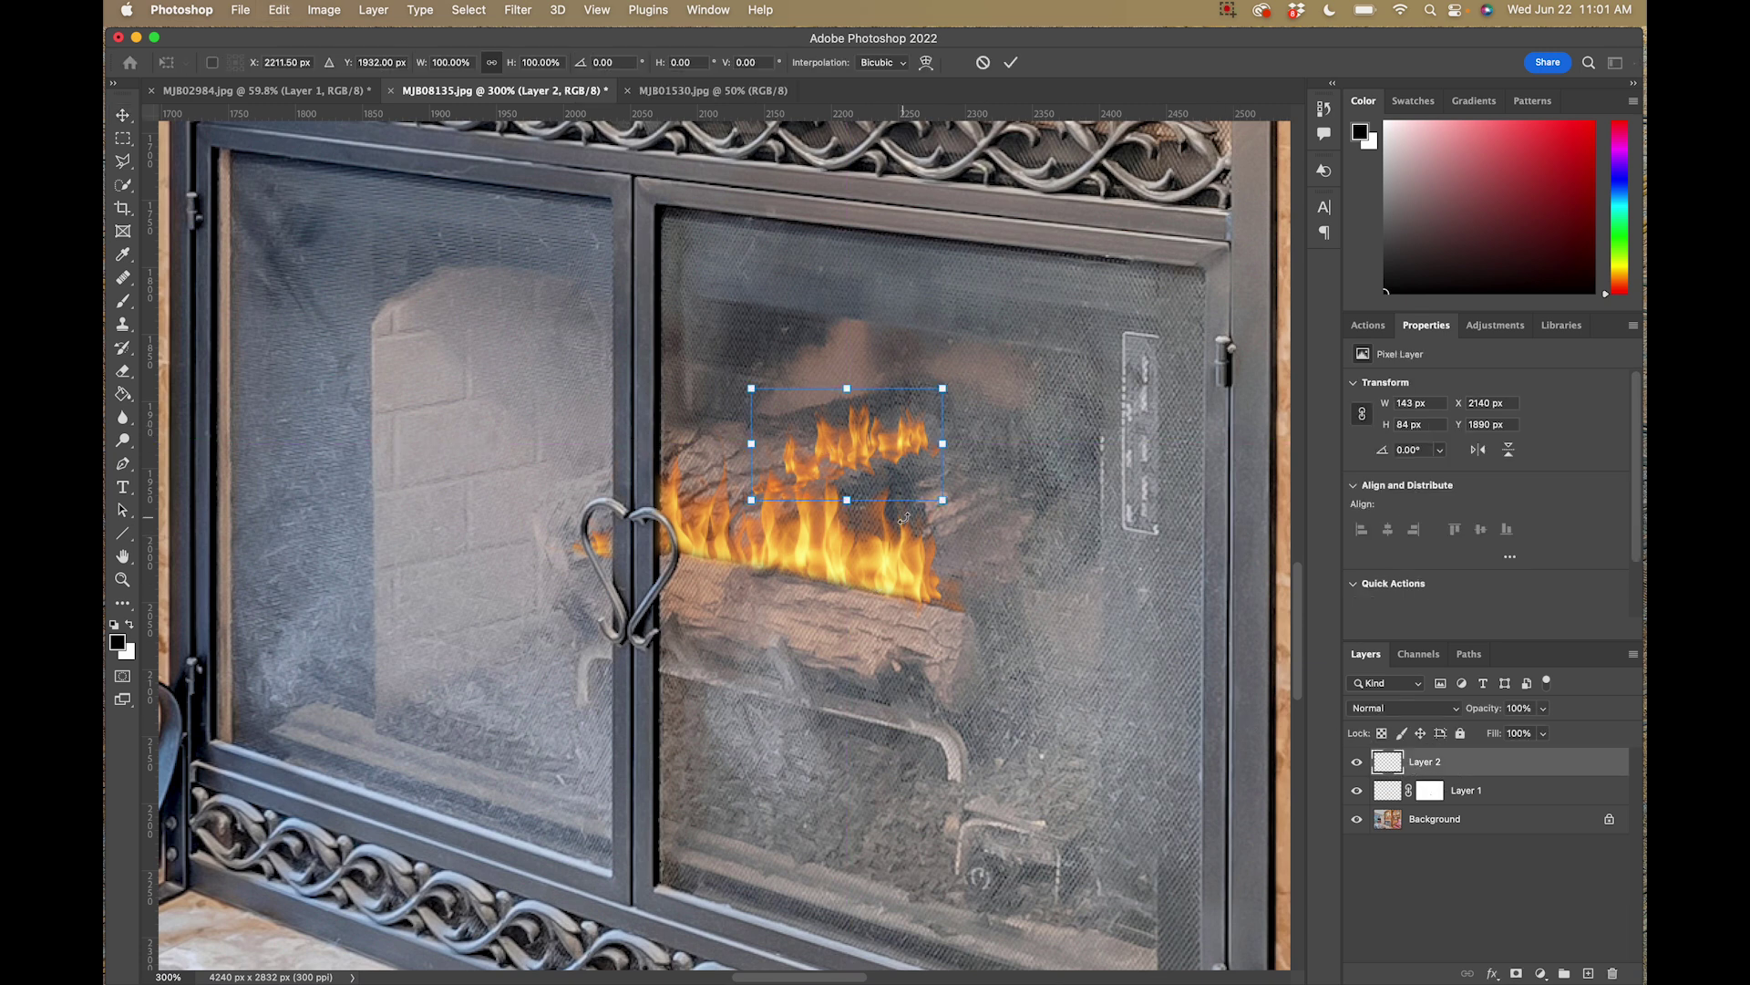
{"action": "left_click_drag", "start_coordinate": [943, 448], "coordinate": [968, 384]}
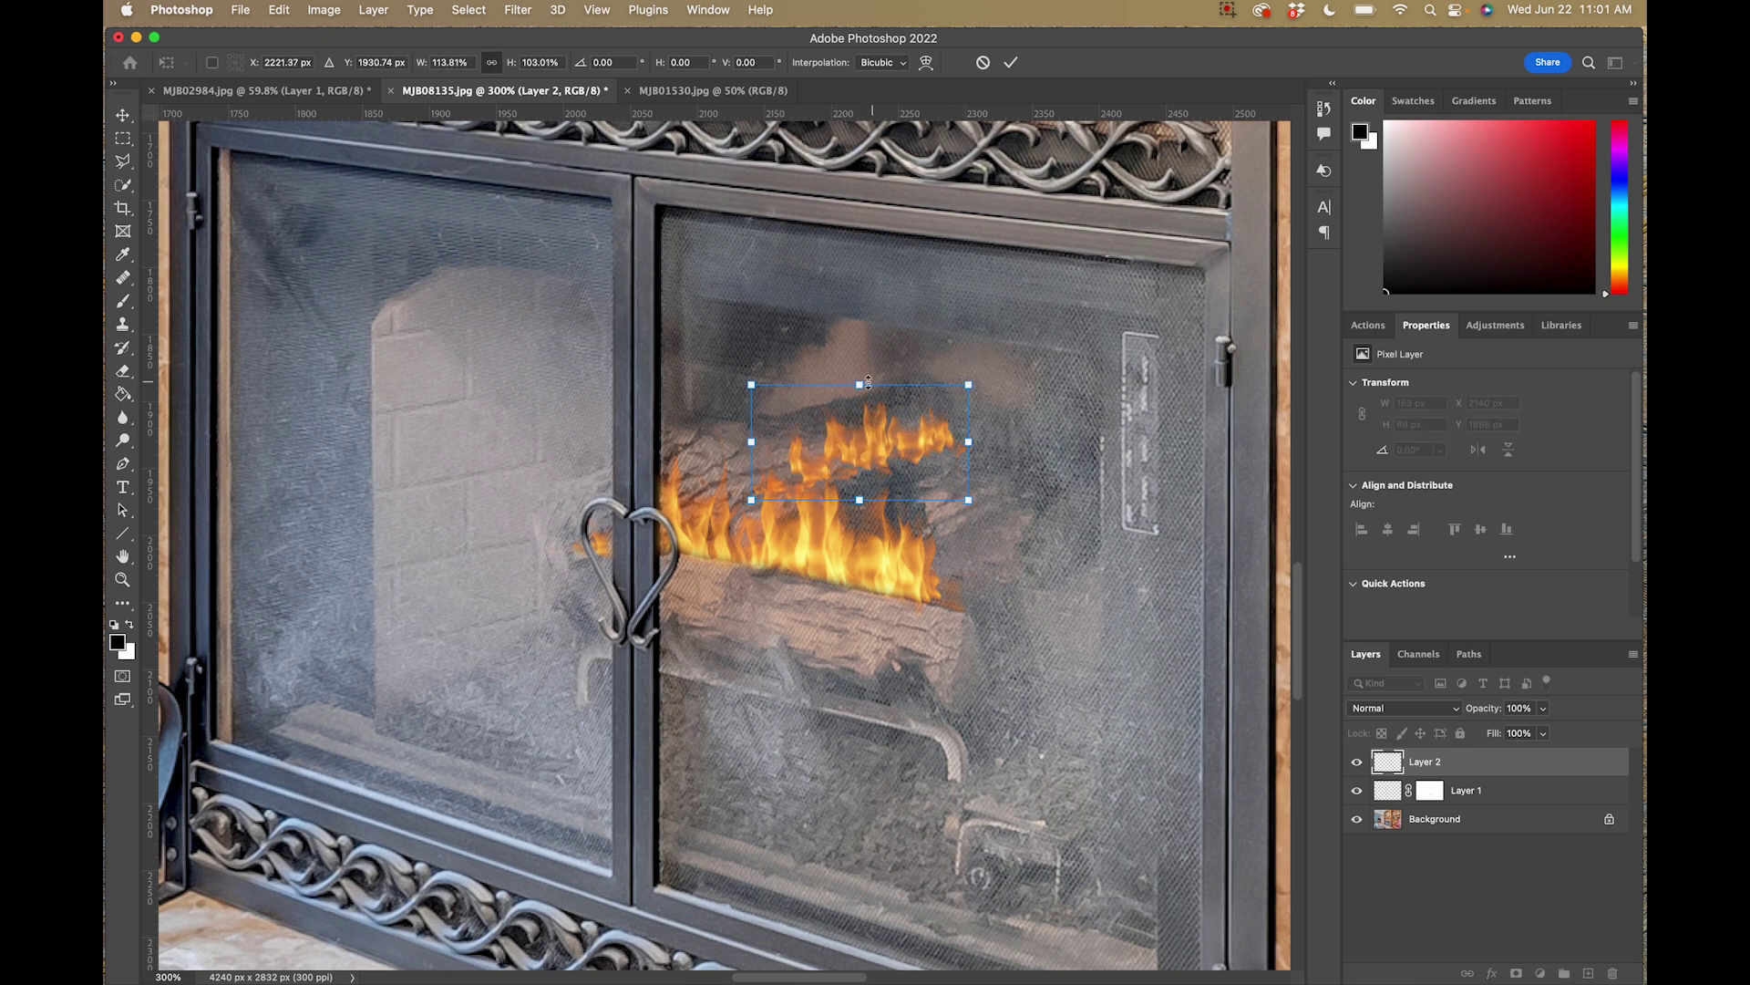
{"action": "left_click_drag", "start_coordinate": [861, 384], "coordinate": [861, 374]}
{"action": "left_click_drag", "start_coordinate": [859, 437], "coordinate": [866, 449]}
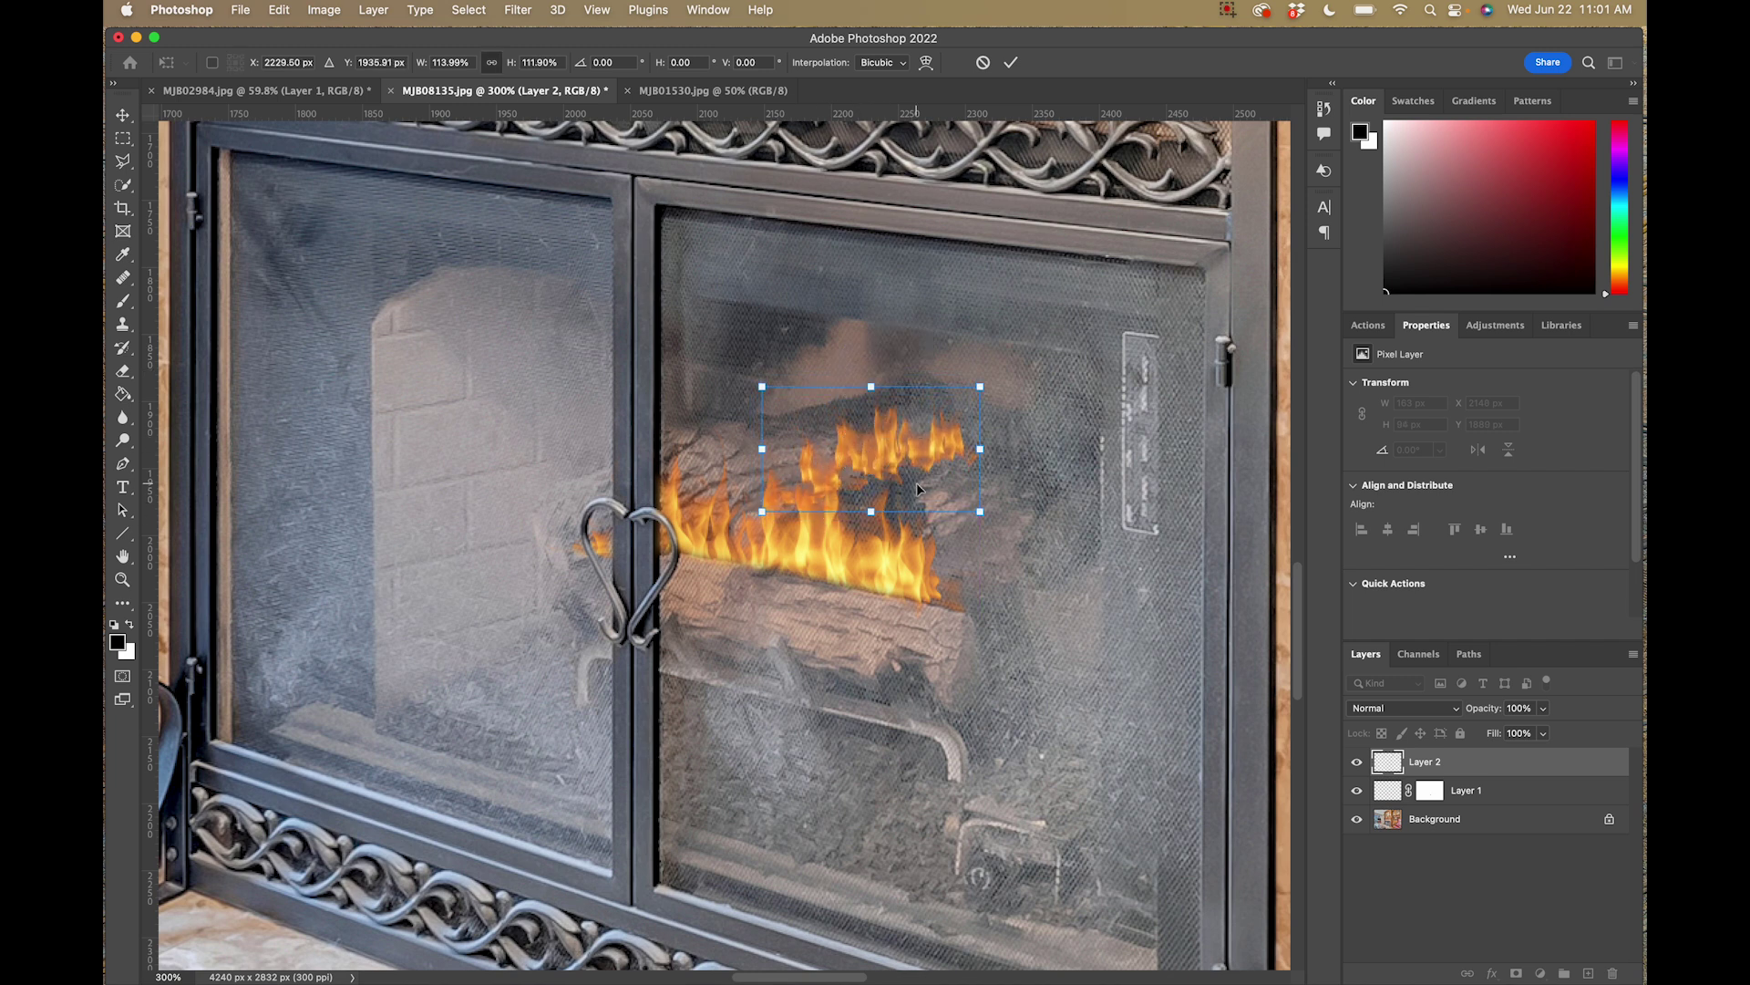
{"action": "key", "text": "Return"}
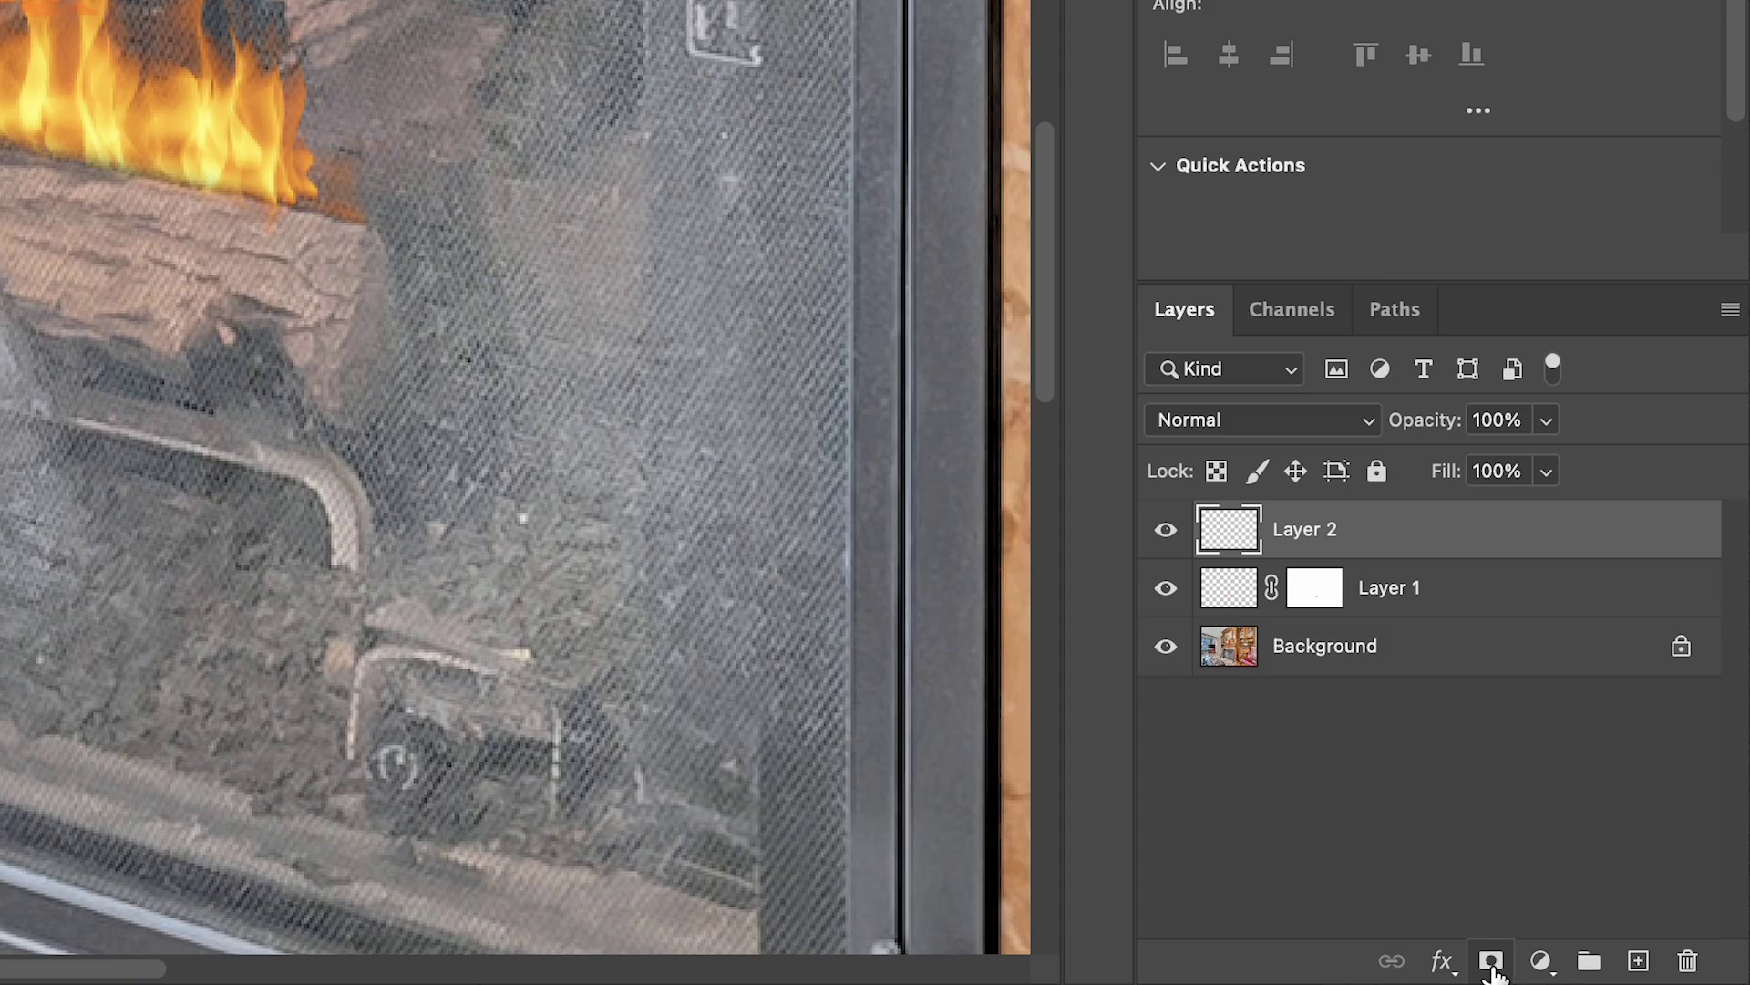
Step: Add a layer mask to Layer 2 and paint out stray flame edges at the rear fire's outer end and base
{"action": "left_click", "coordinate": [1491, 960]}
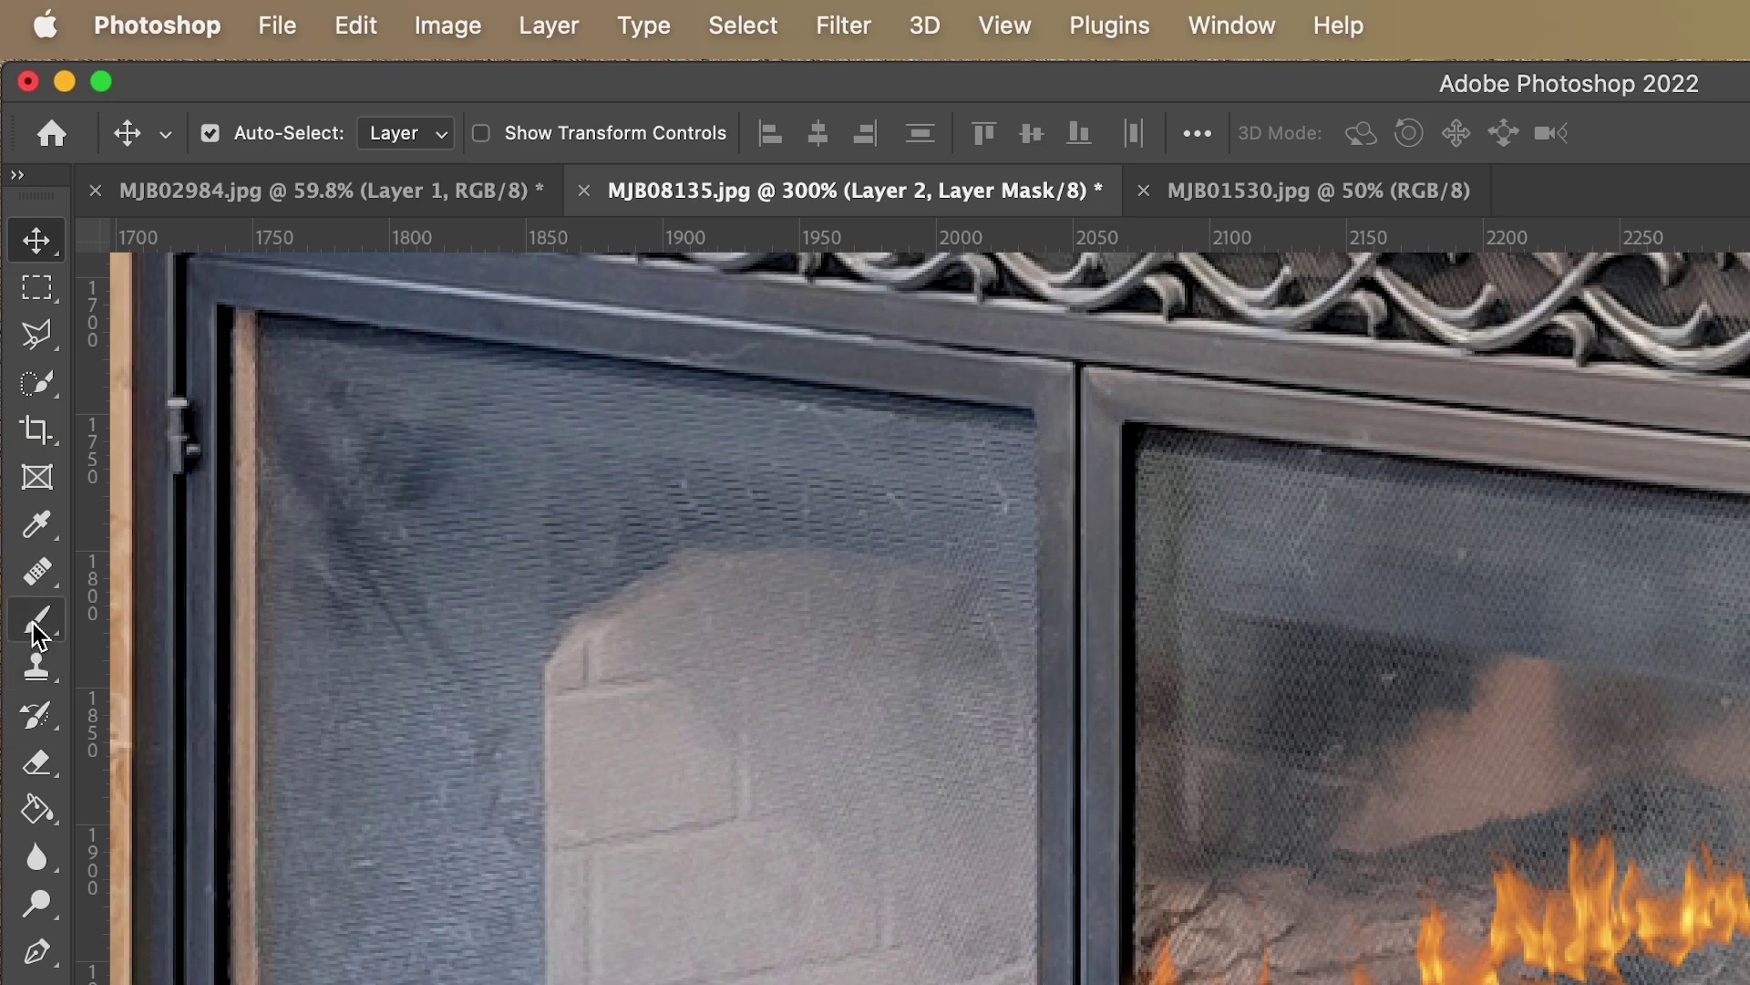
{"action": "left_click", "coordinate": [123, 301]}
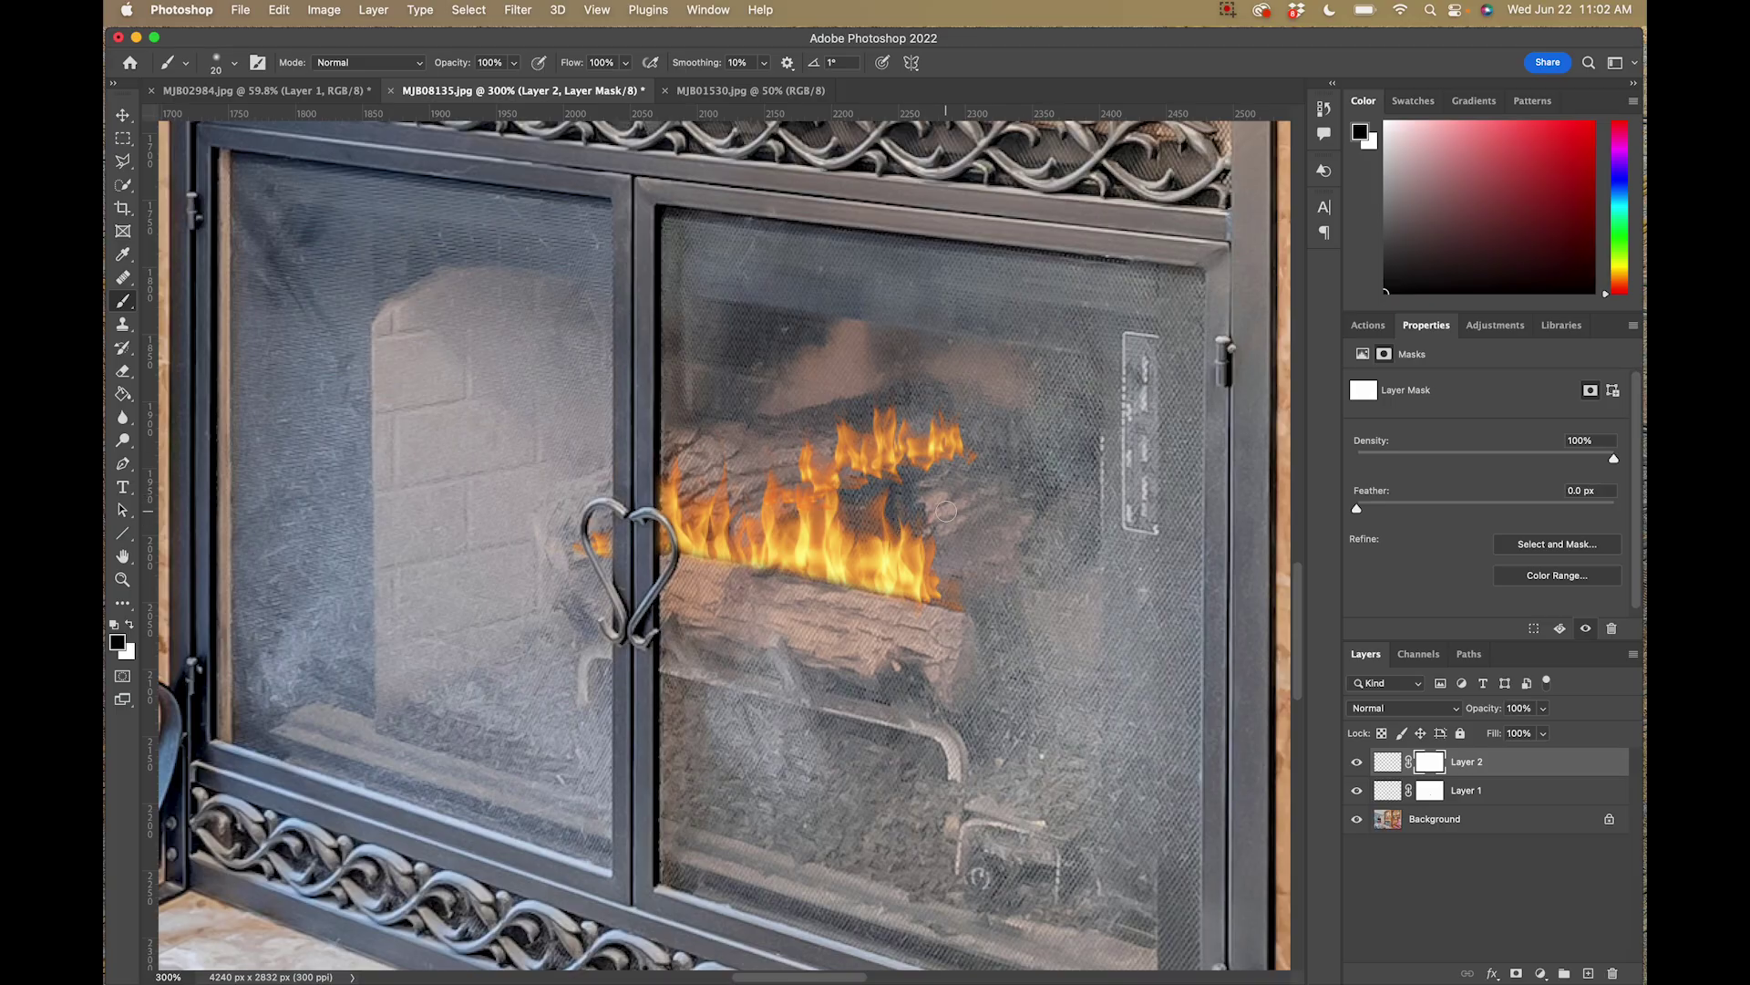
{"action": "key", "text": "super+plus"}
{"action": "key", "text": "super+plus"}
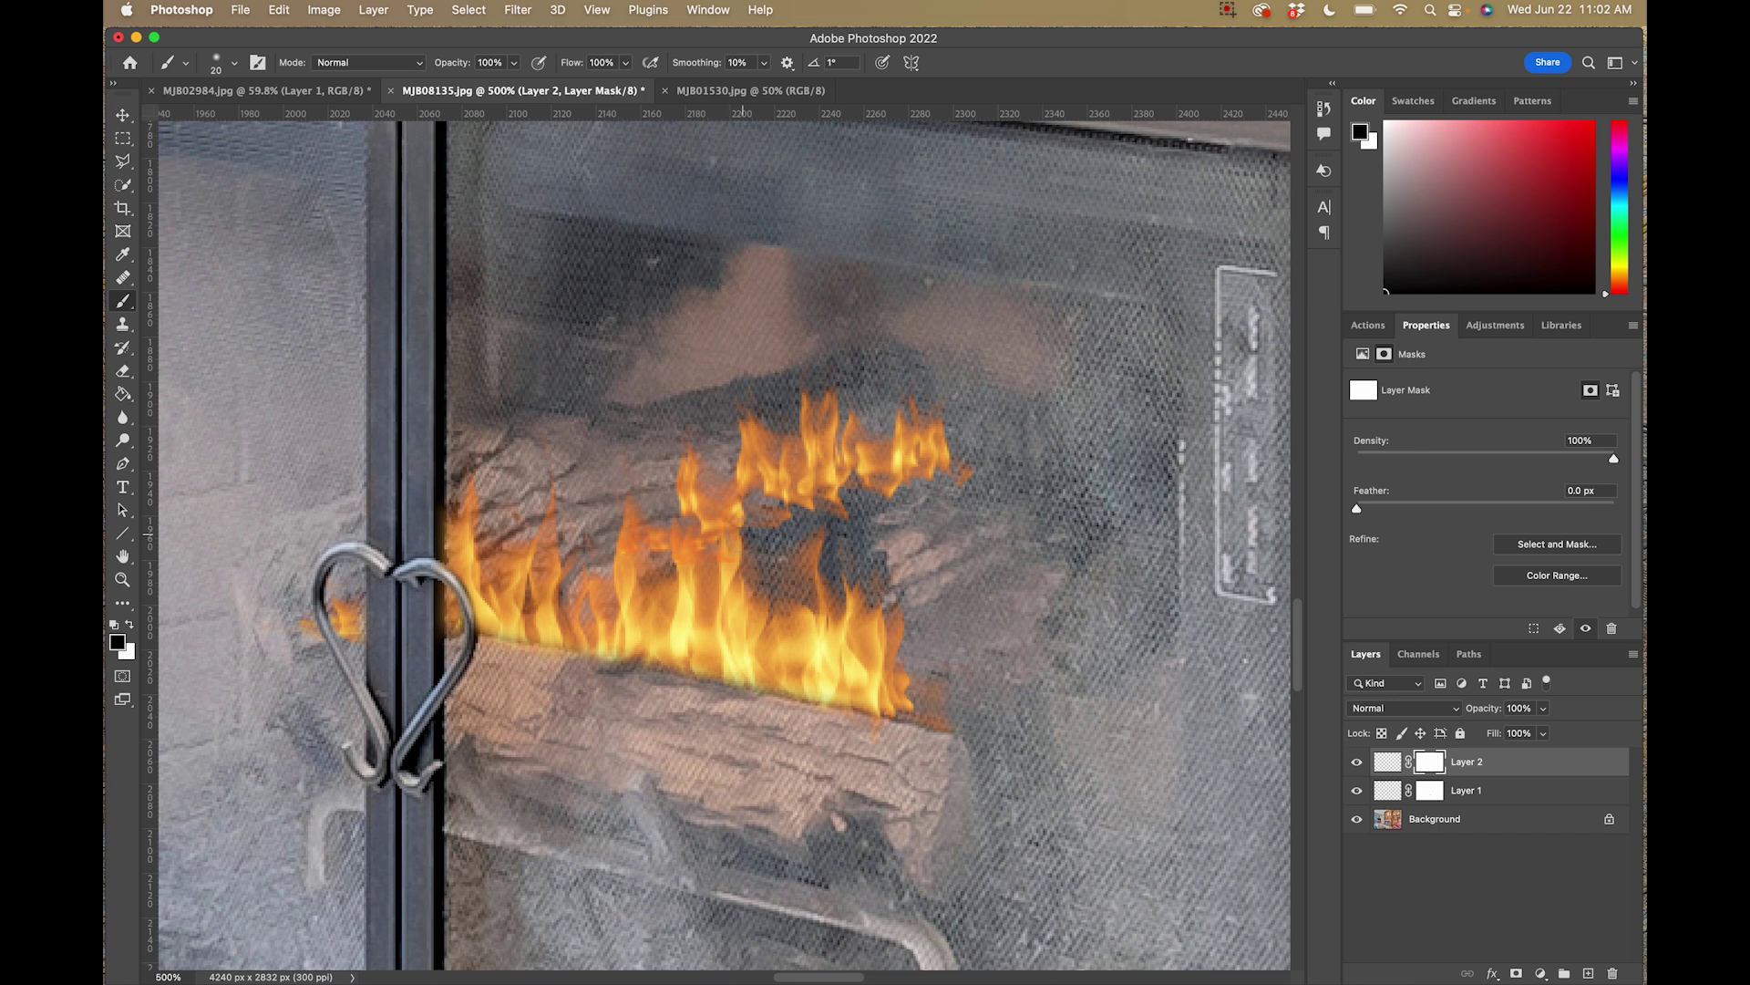
{"action": "left_click_drag", "start_coordinate": [964, 473], "coordinate": [948, 476]}
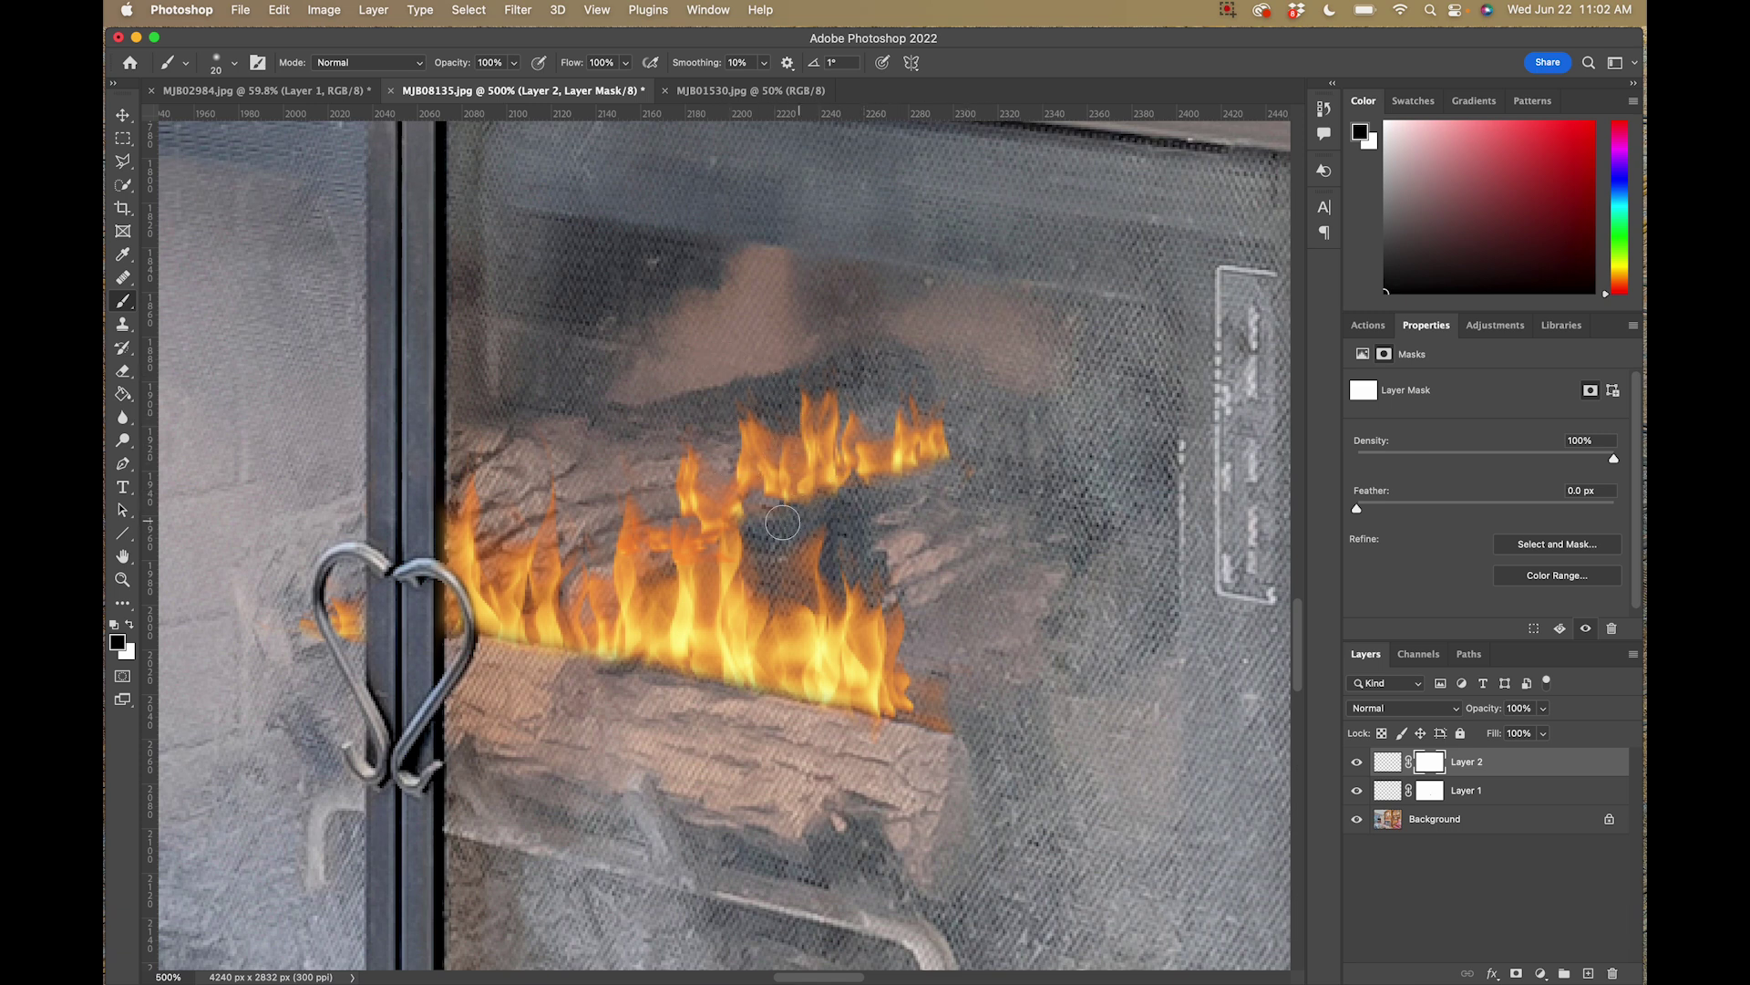
{"action": "mouse_move", "coordinate": [712, 527]}
{"action": "left_mouse_down"}
{"action": "mouse_move", "coordinate": [670, 522]}
{"action": "mouse_move", "coordinate": [743, 547]}
{"action": "mouse_move", "coordinate": [698, 538]}
{"action": "left_mouse_up"}
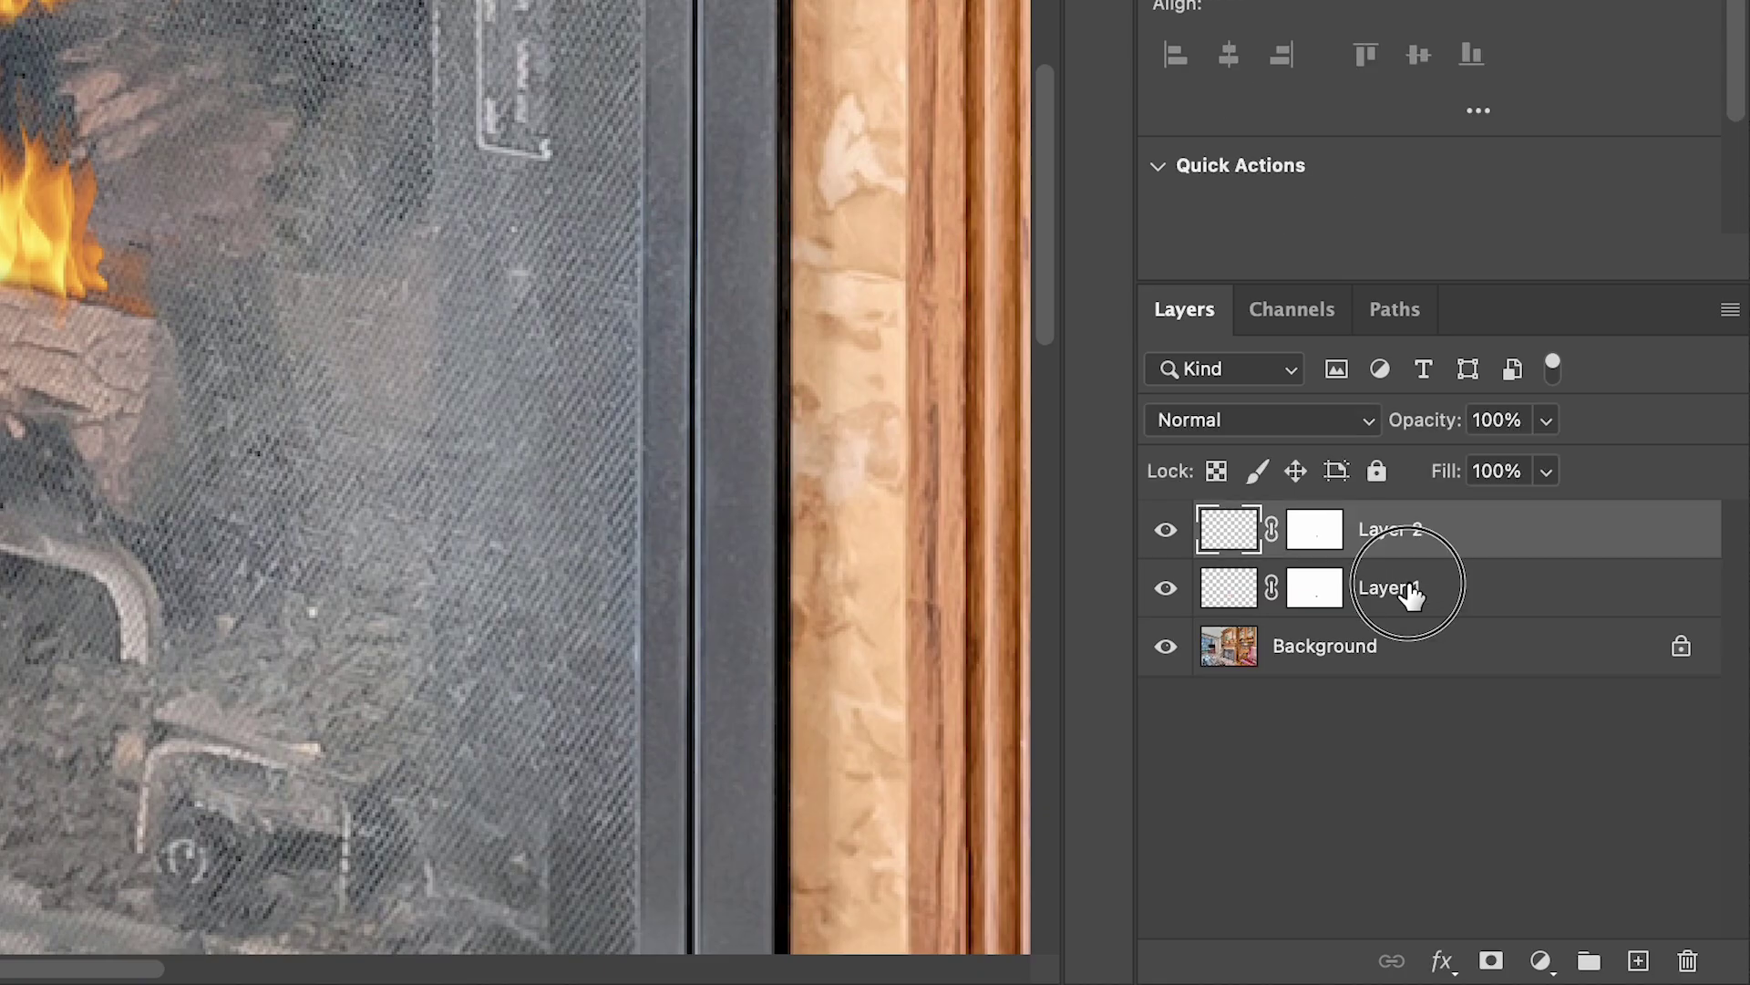
Step: Merge the two flame layers, Layer 1 and Layer 2, and toggle the merged layer's visibility to compare before and after
{"action": "left_click", "coordinate": [1408, 592], "text": "shift"}
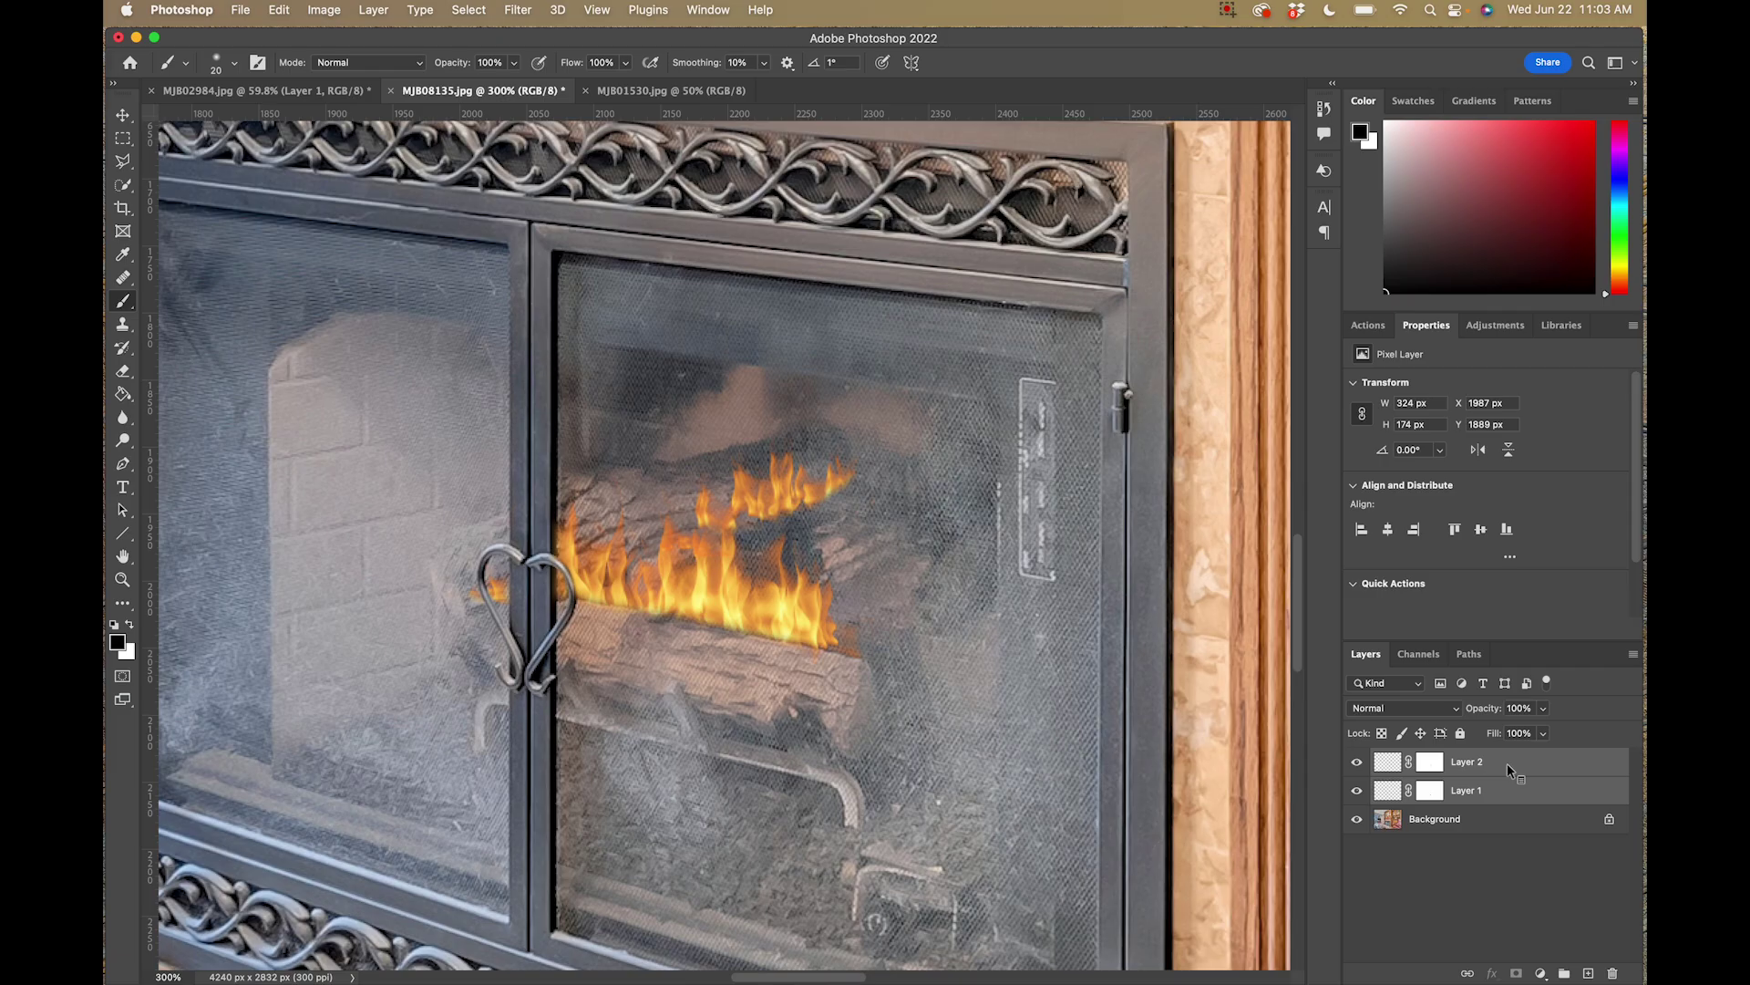
{"action": "right_click", "coordinate": [1474, 538]}
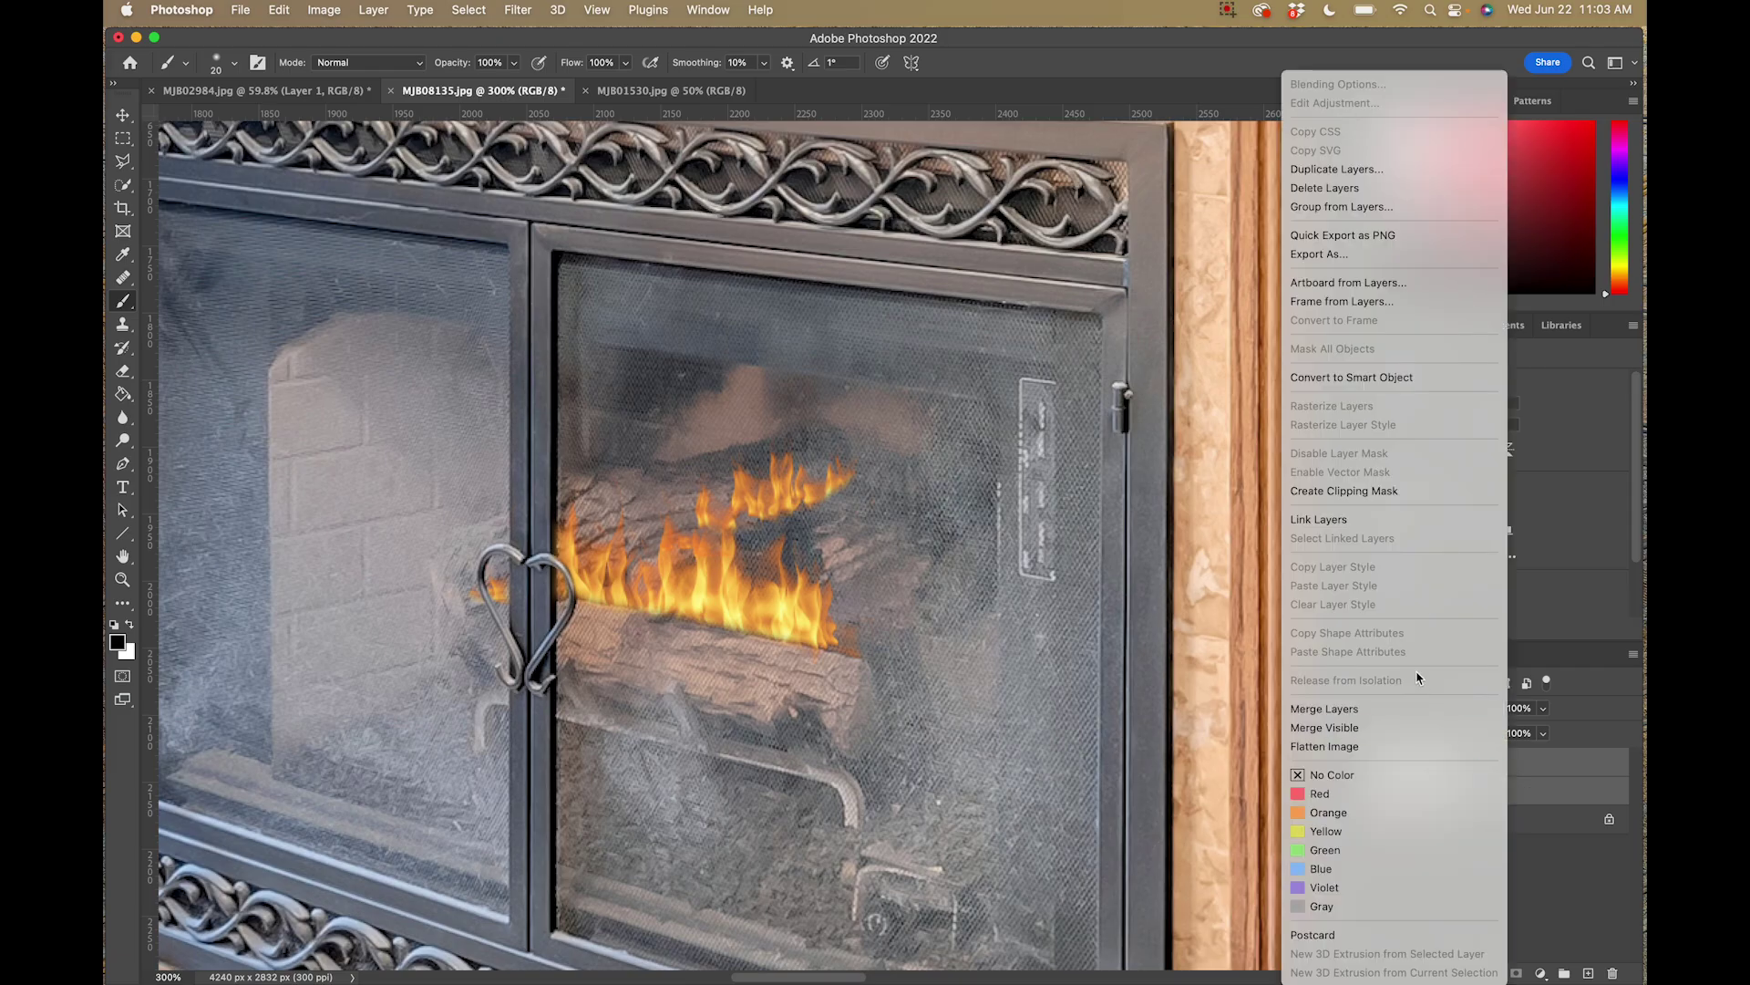
{"action": "left_click", "coordinate": [1350, 708]}
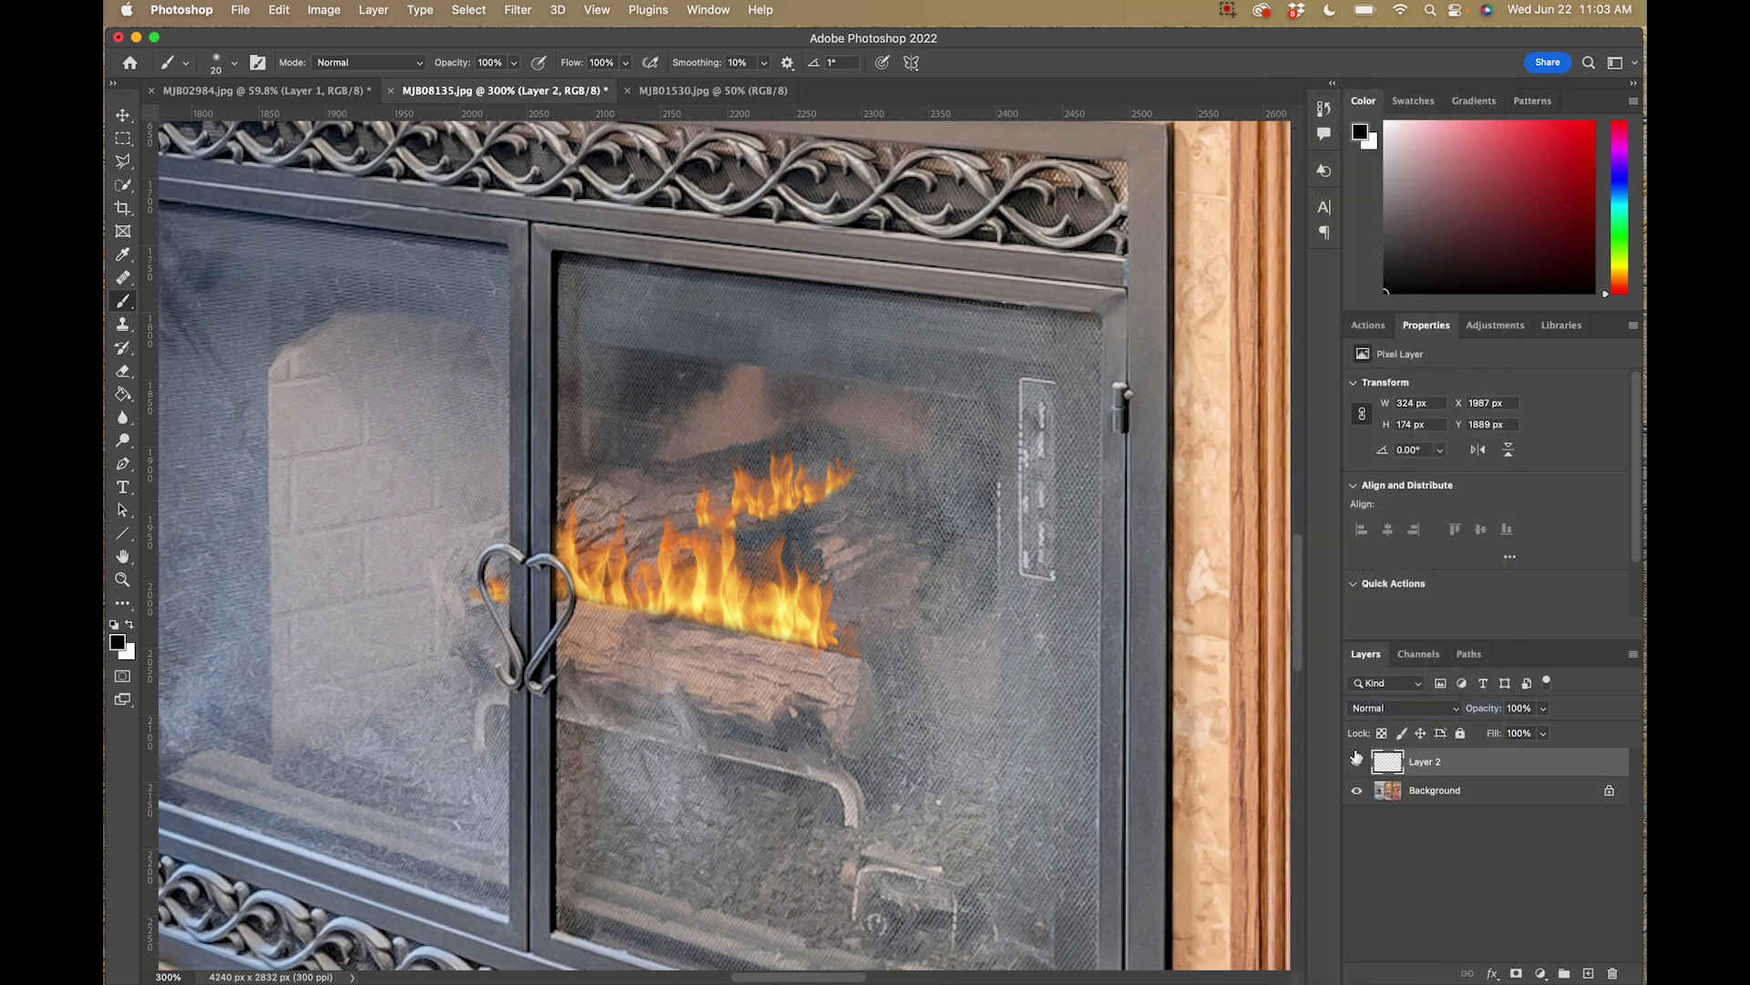
{"action": "left_click", "coordinate": [1355, 763]}
{"action": "left_click", "coordinate": [1355, 763]}
Step: Set the merged flame layer's blend mode to Screen and try adjusting its opacity
{"action": "left_click", "coordinate": [1380, 708]}
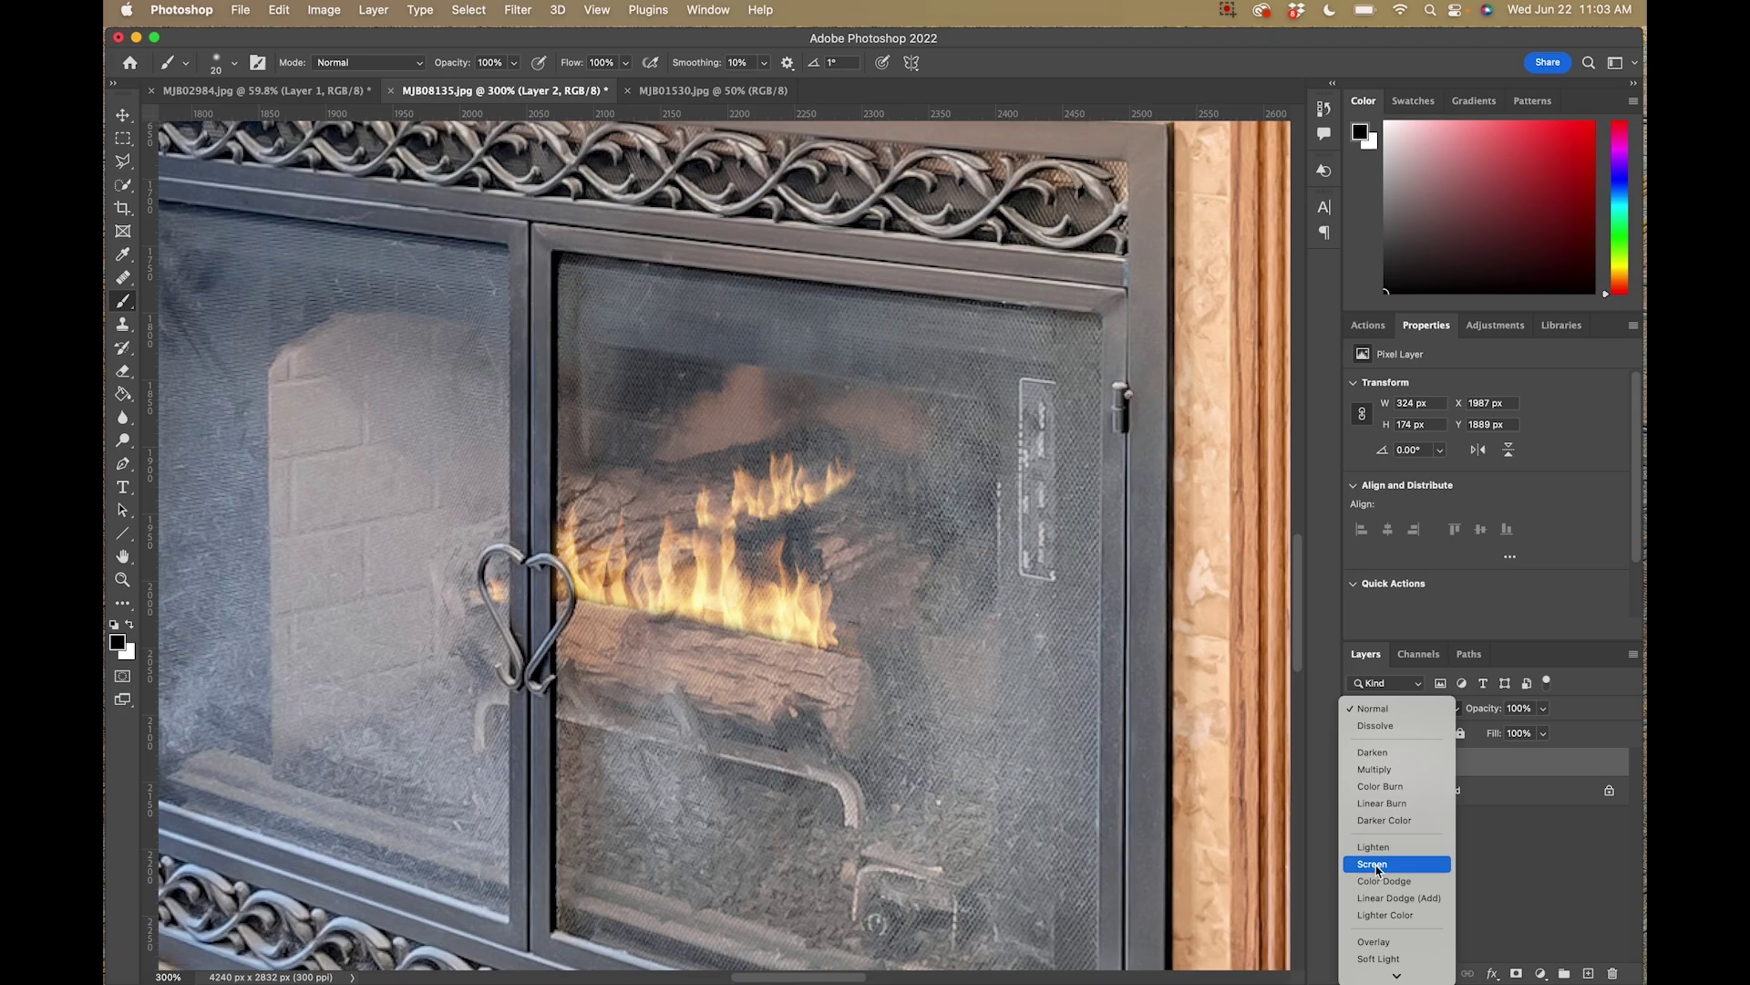
{"action": "left_click", "coordinate": [1378, 866]}
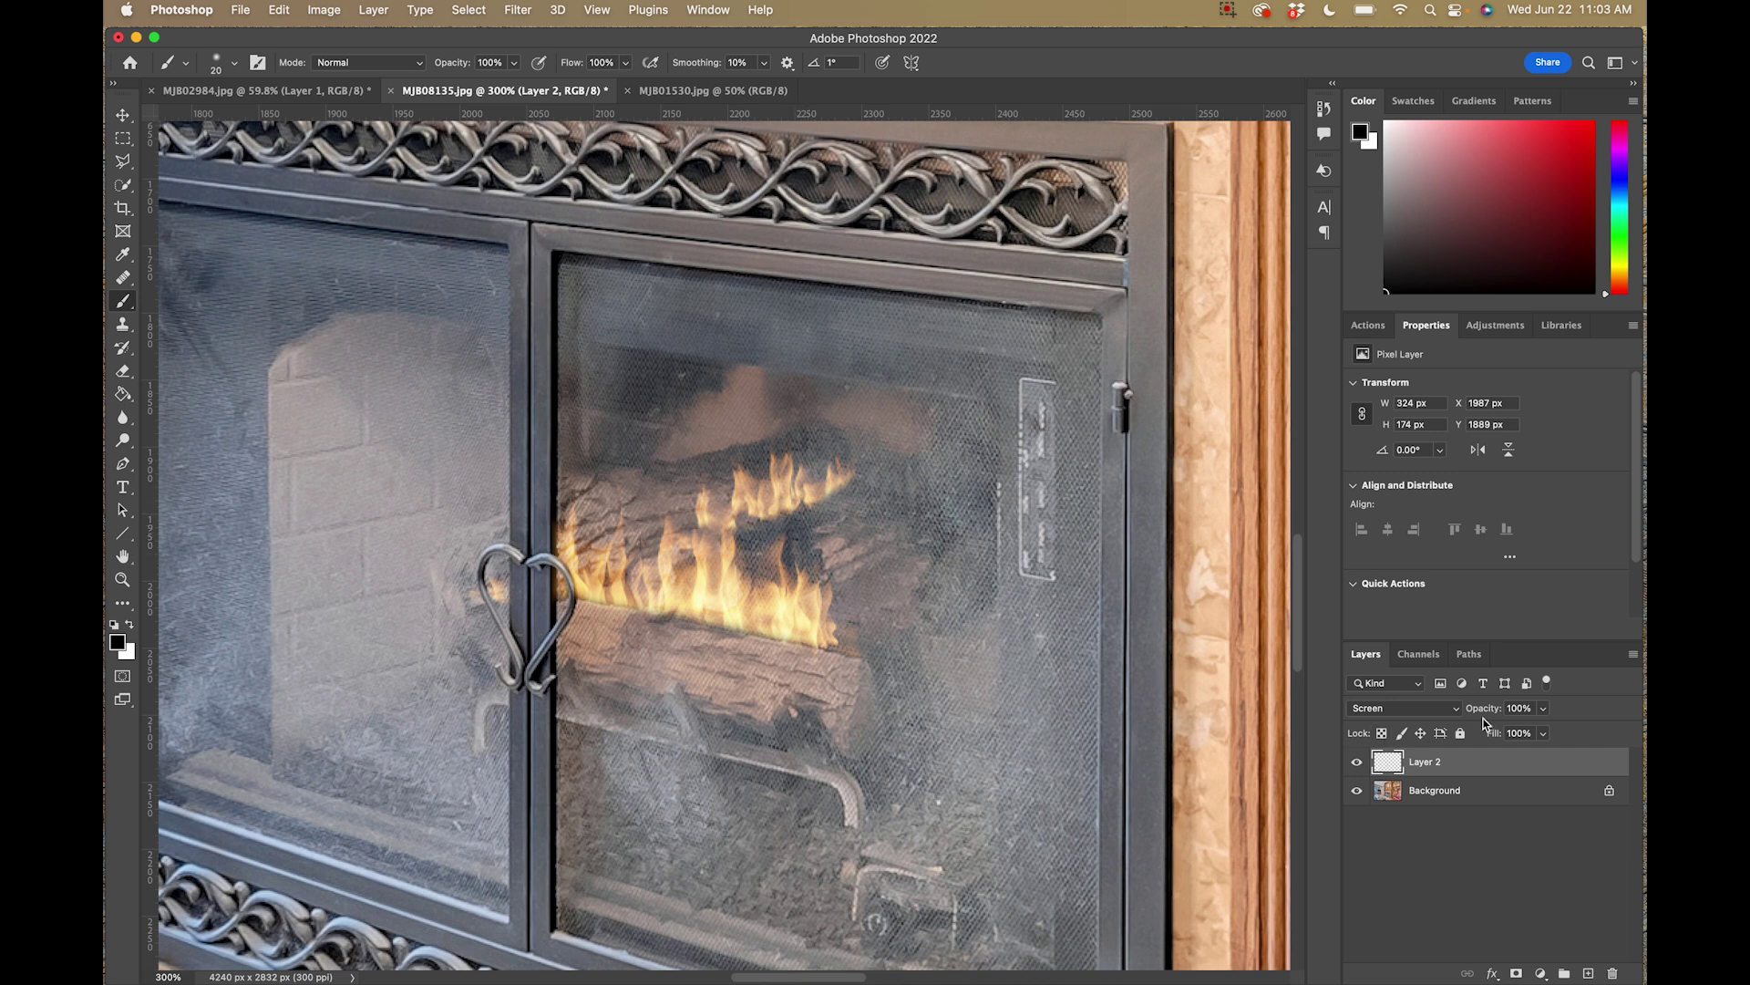
{"action": "left_click", "coordinate": [1543, 711]}
{"action": "mouse_move", "coordinate": [1547, 730]}
{"action": "left_mouse_down"}
{"action": "mouse_move", "coordinate": [1521, 732]}
{"action": "mouse_move", "coordinate": [1550, 736]}
{"action": "left_mouse_up"}
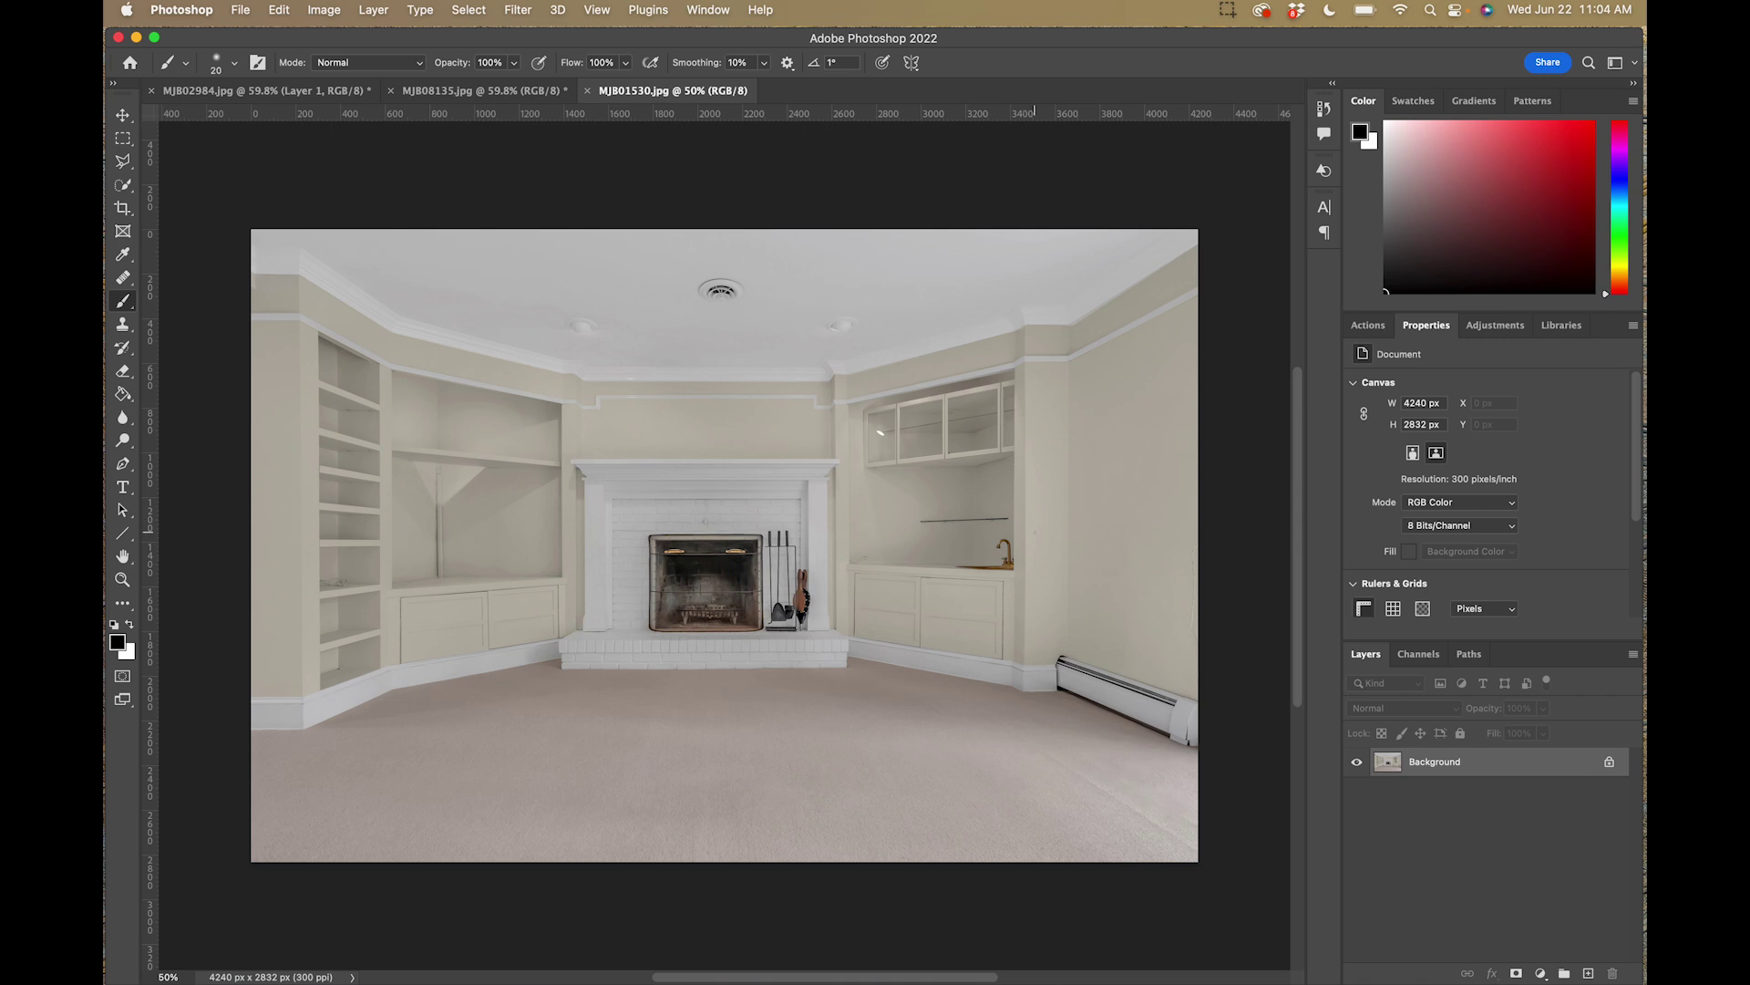
Step: Inspect the empty fireplace in MJB01530.jpg and bring FireLogs5.jpg in from the file browser as a separate document
{"action": "key", "text": "super+equal"}
{"action": "key", "text": "super+equal"}
{"action": "key", "text": "super+equal"}
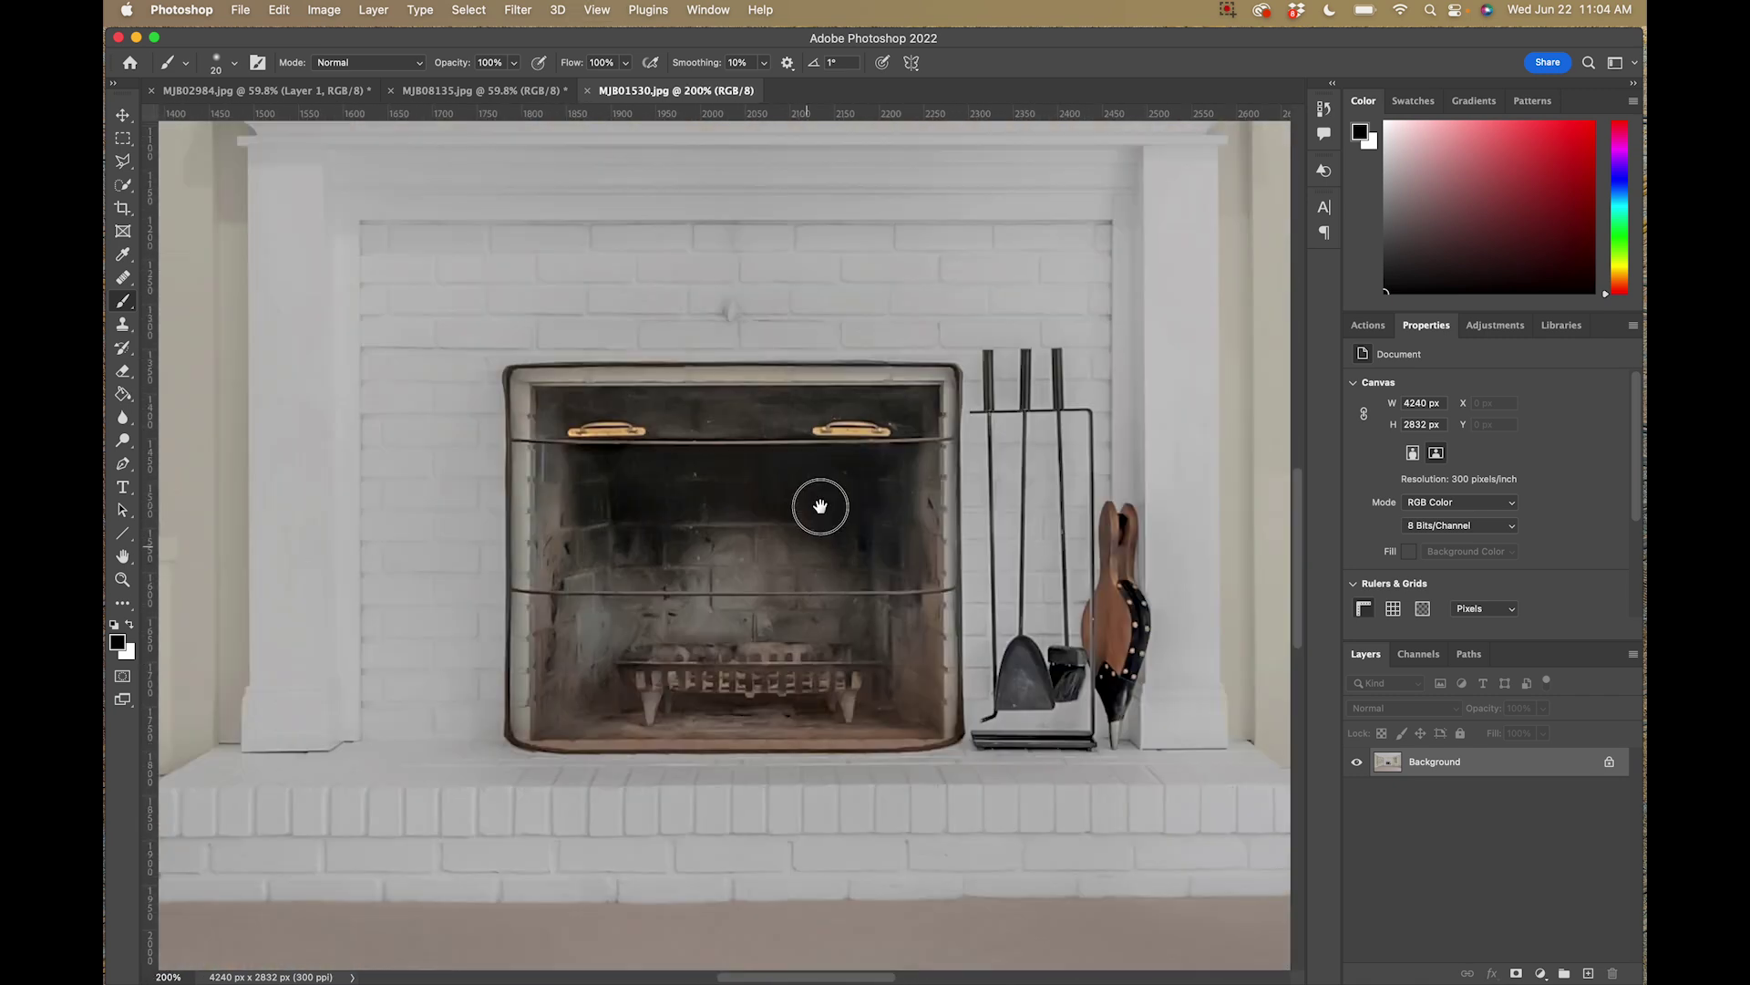
{"action": "left_click_drag", "start_coordinate": [819, 506], "coordinate": [634, 563]}
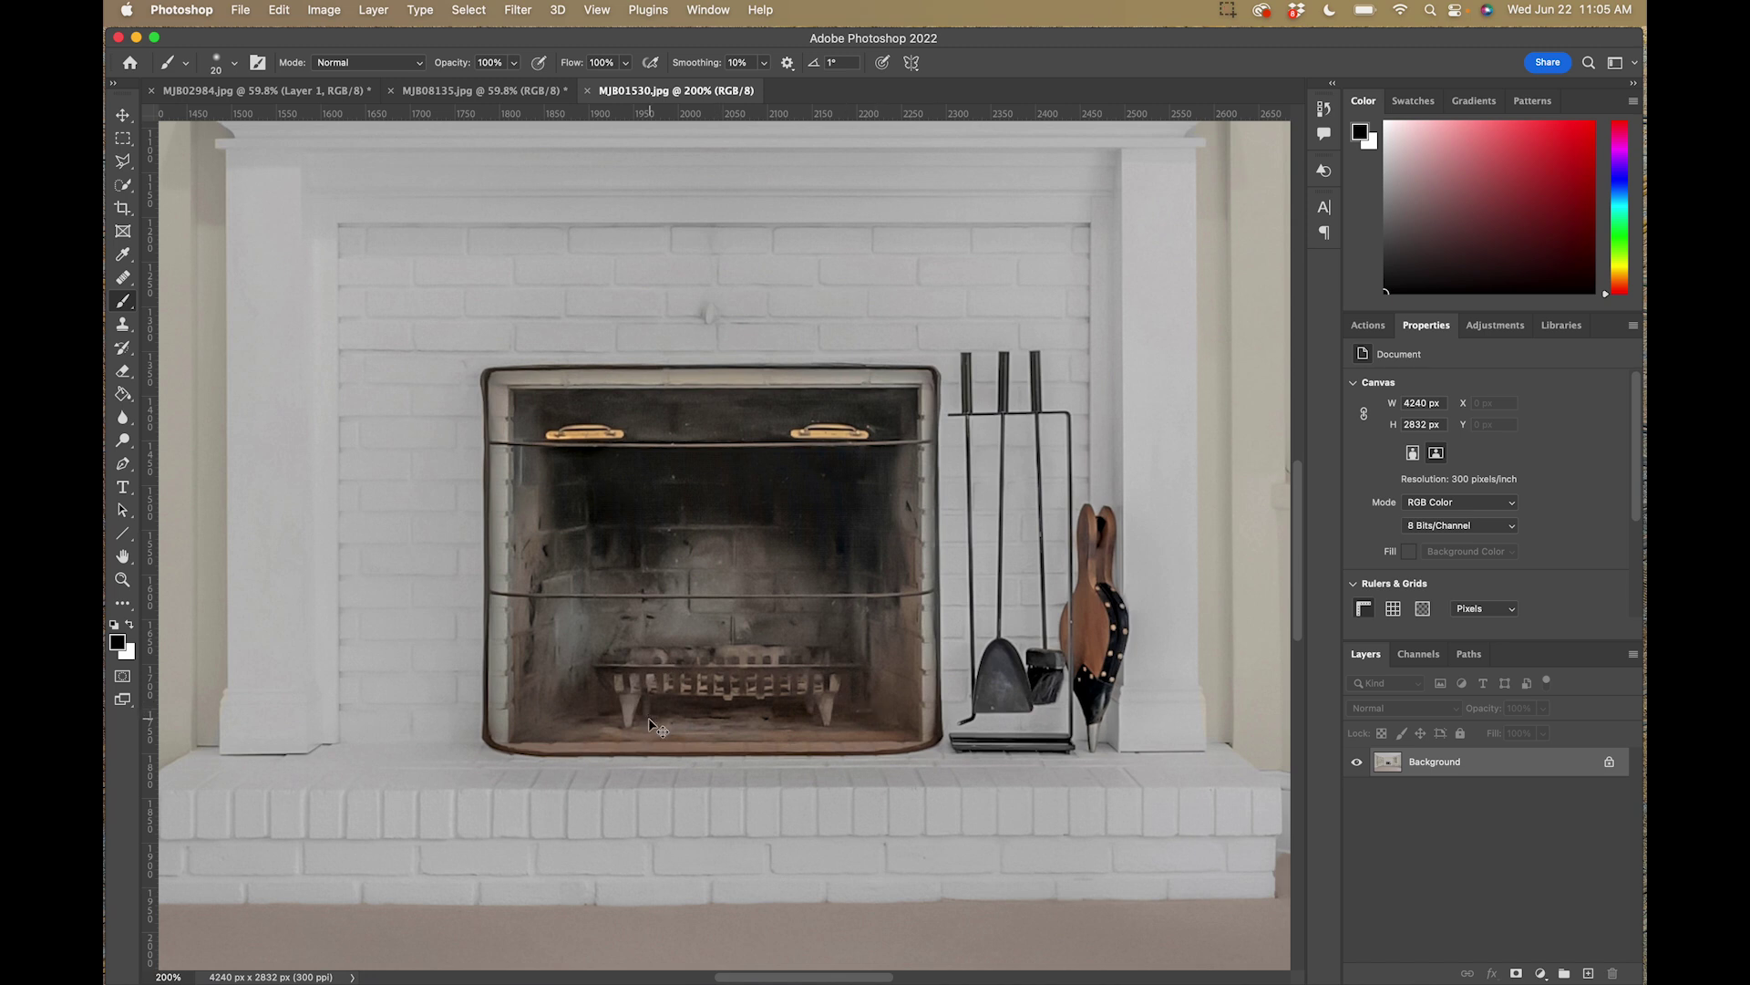
{"action": "key", "text": "super+Tab"}
{"action": "left_click_drag", "start_coordinate": [629, 364], "coordinate": [684, 952]}
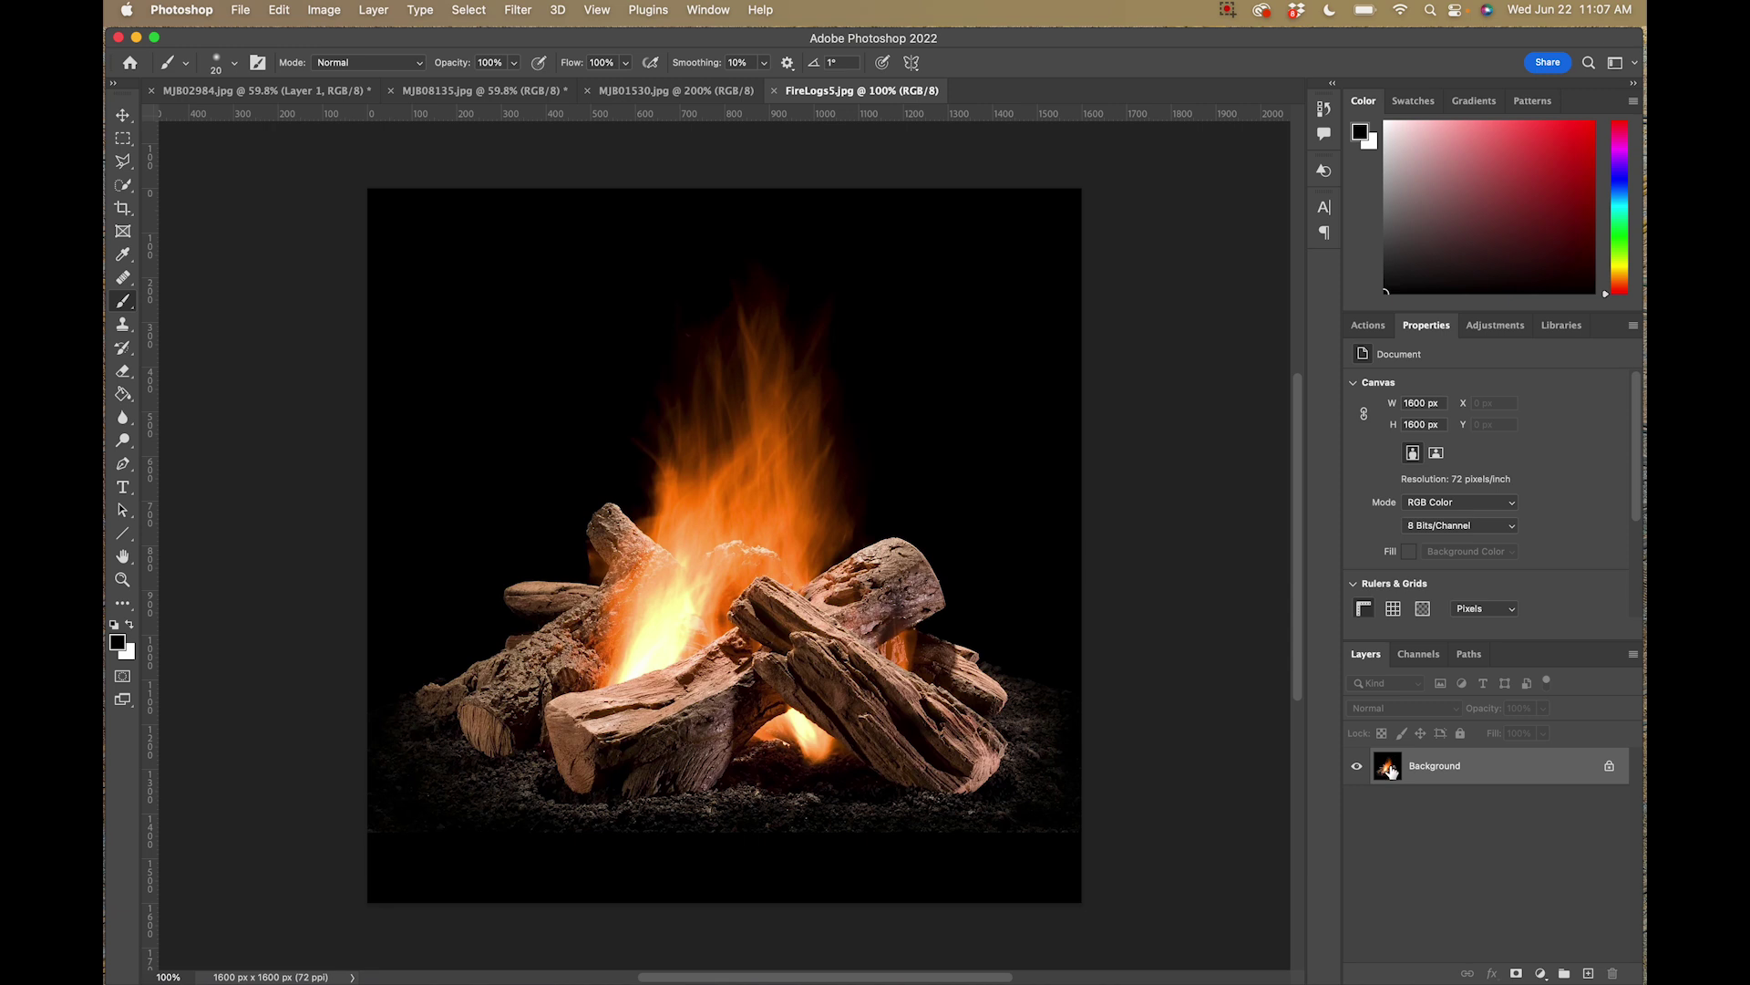
Step: Convert the FireLogs5.jpg background to a regular layer, Layer 0, and cut the entire image with a rectangular selection
{"action": "double_click", "coordinate": [1471, 768]}
{"action": "left_click", "coordinate": [1016, 485]}
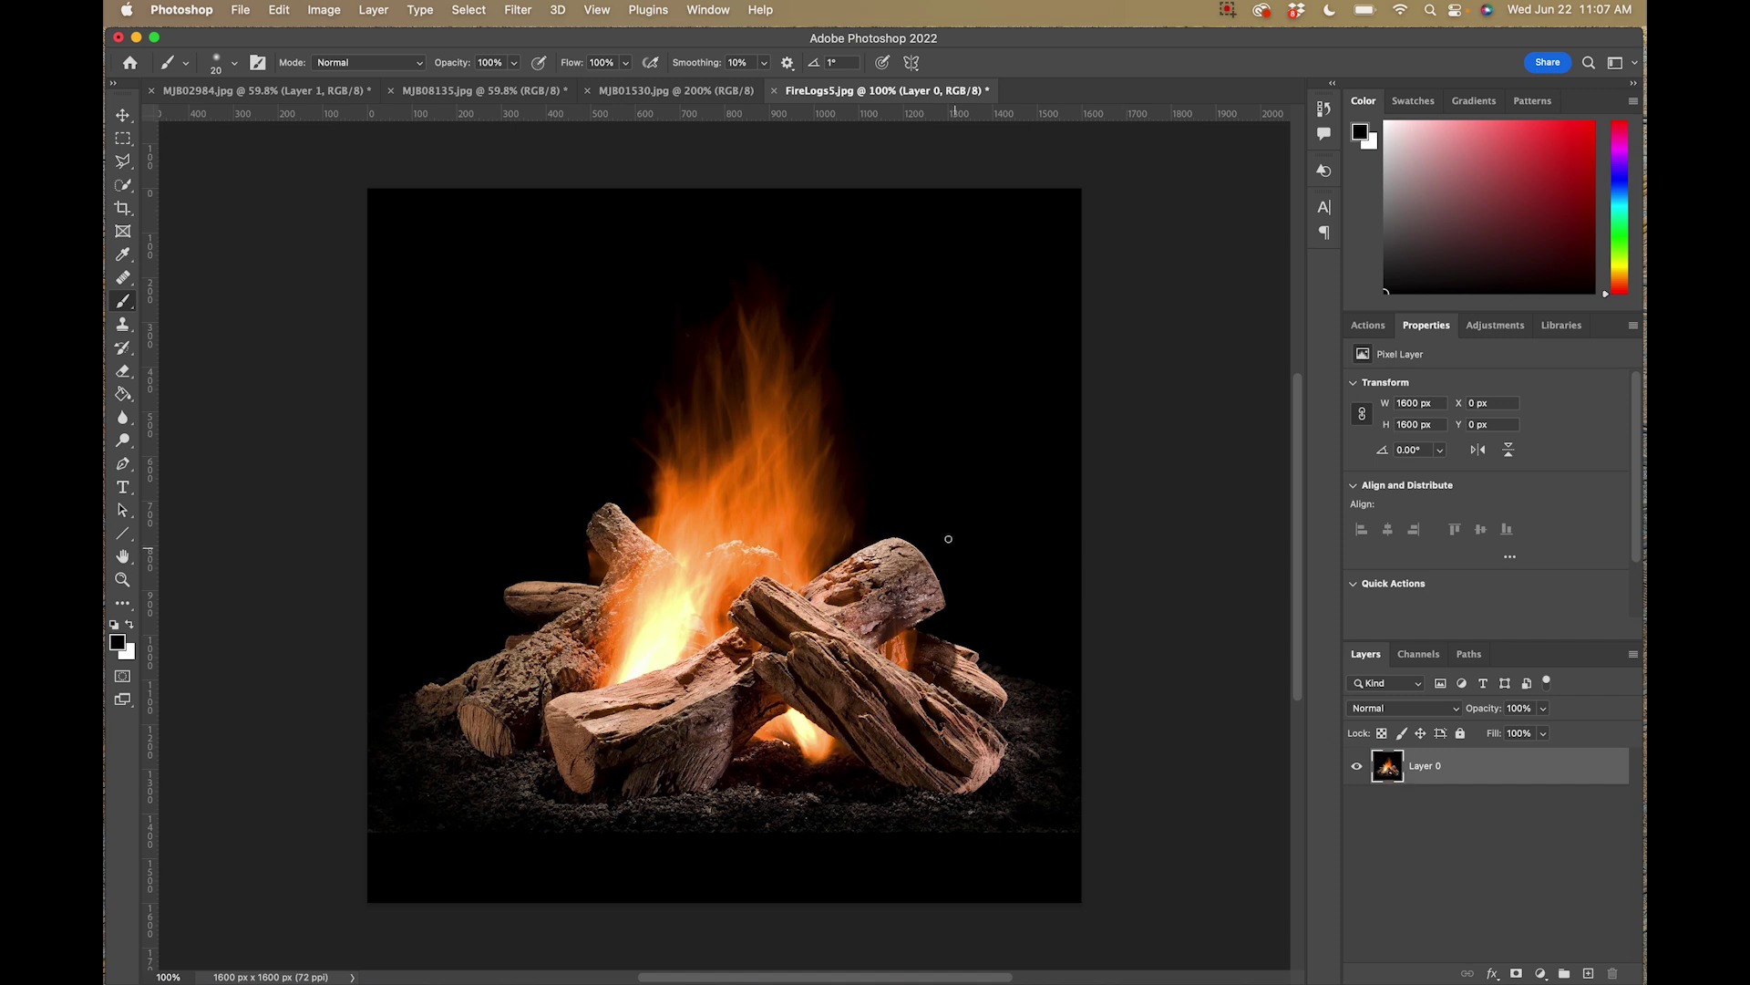
{"action": "key", "text": "m"}
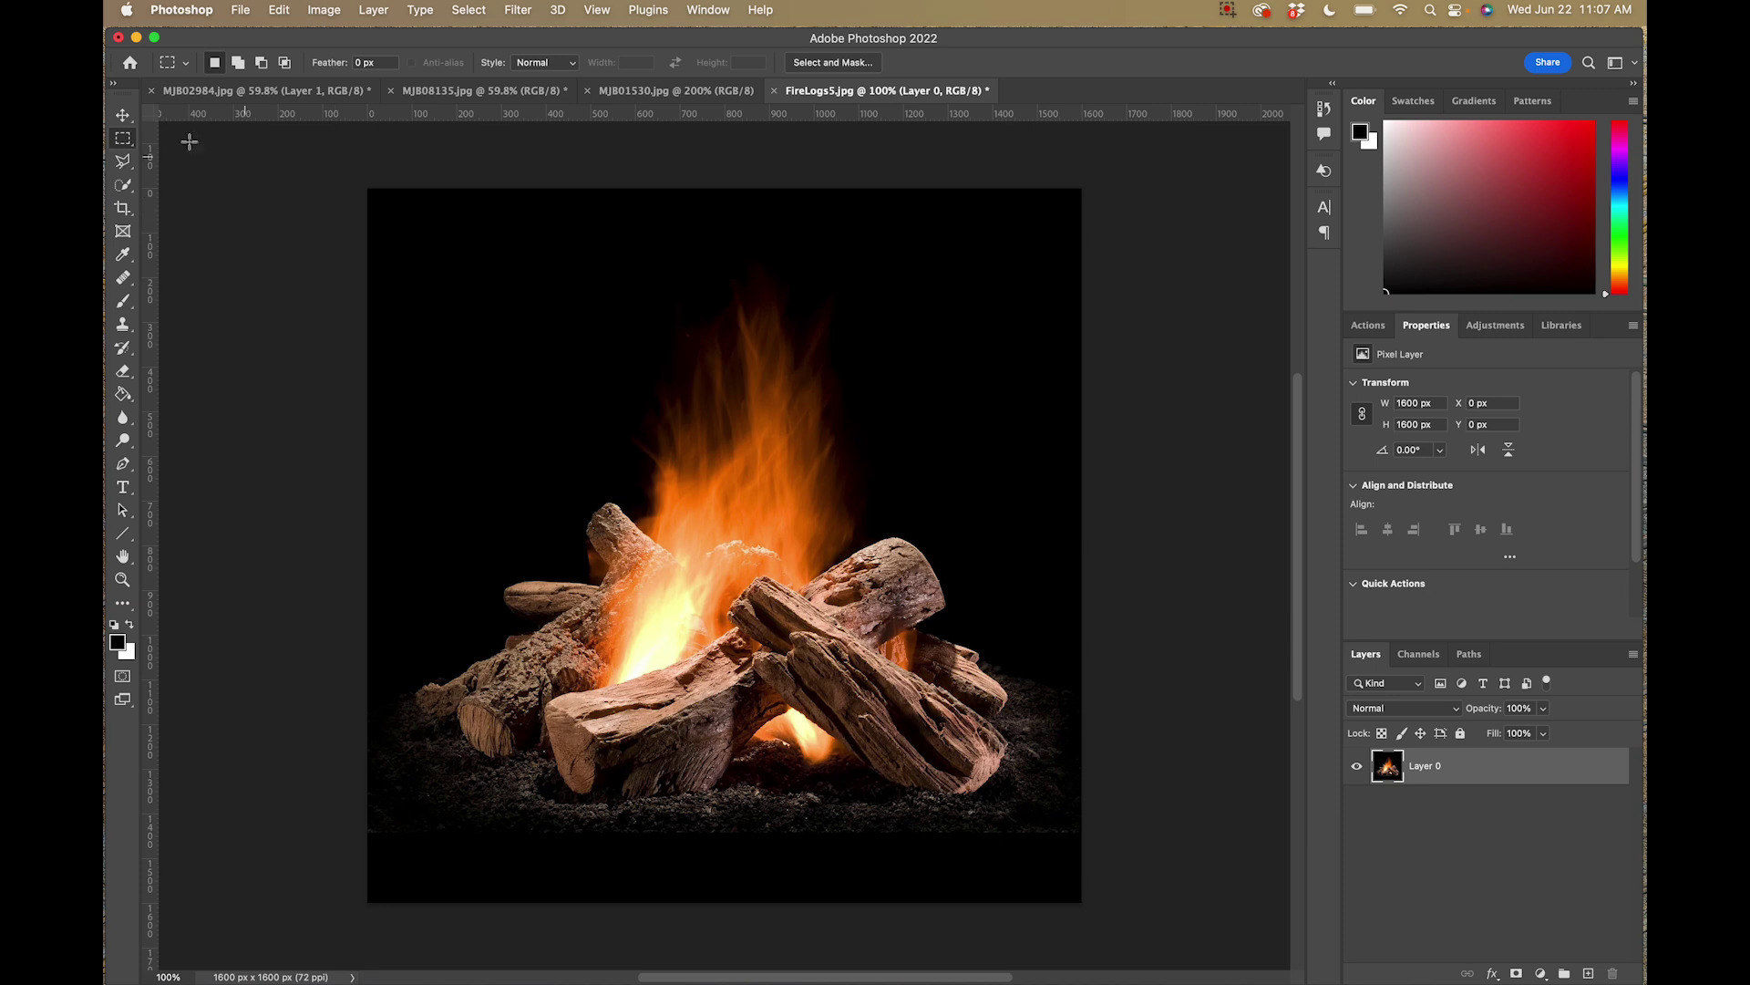
{"action": "left_click_drag", "start_coordinate": [346, 180], "coordinate": [1176, 939]}
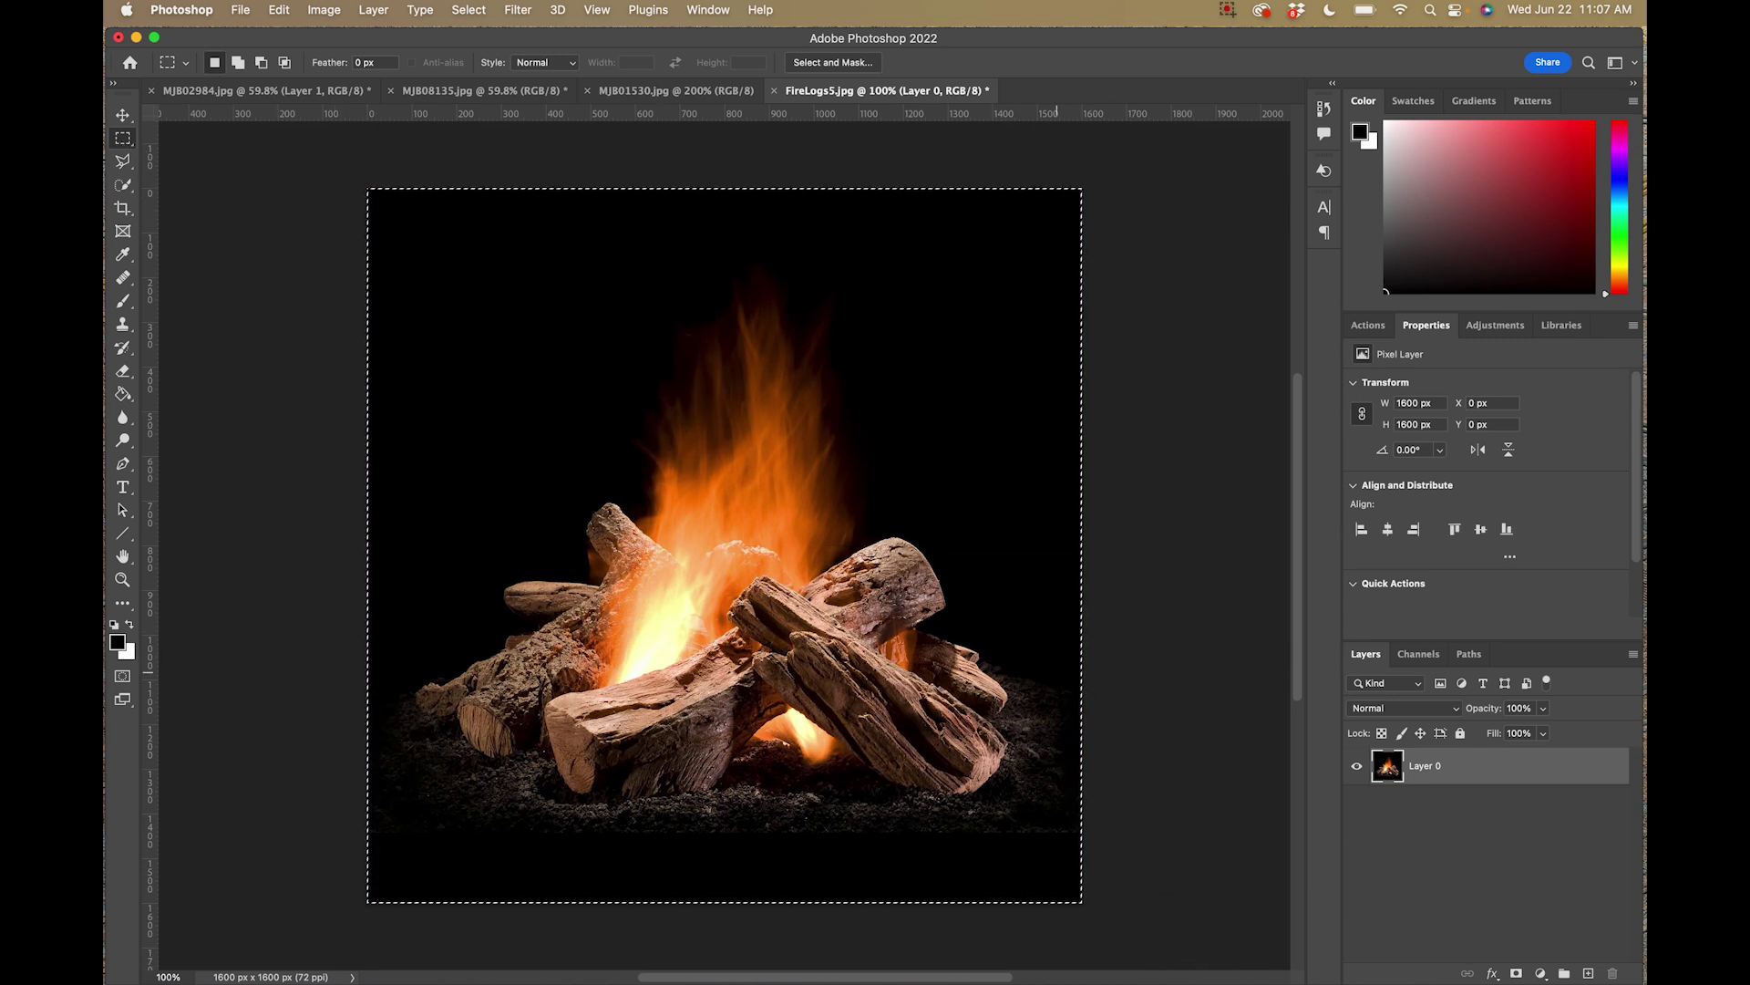
{"action": "key", "text": "super+x"}
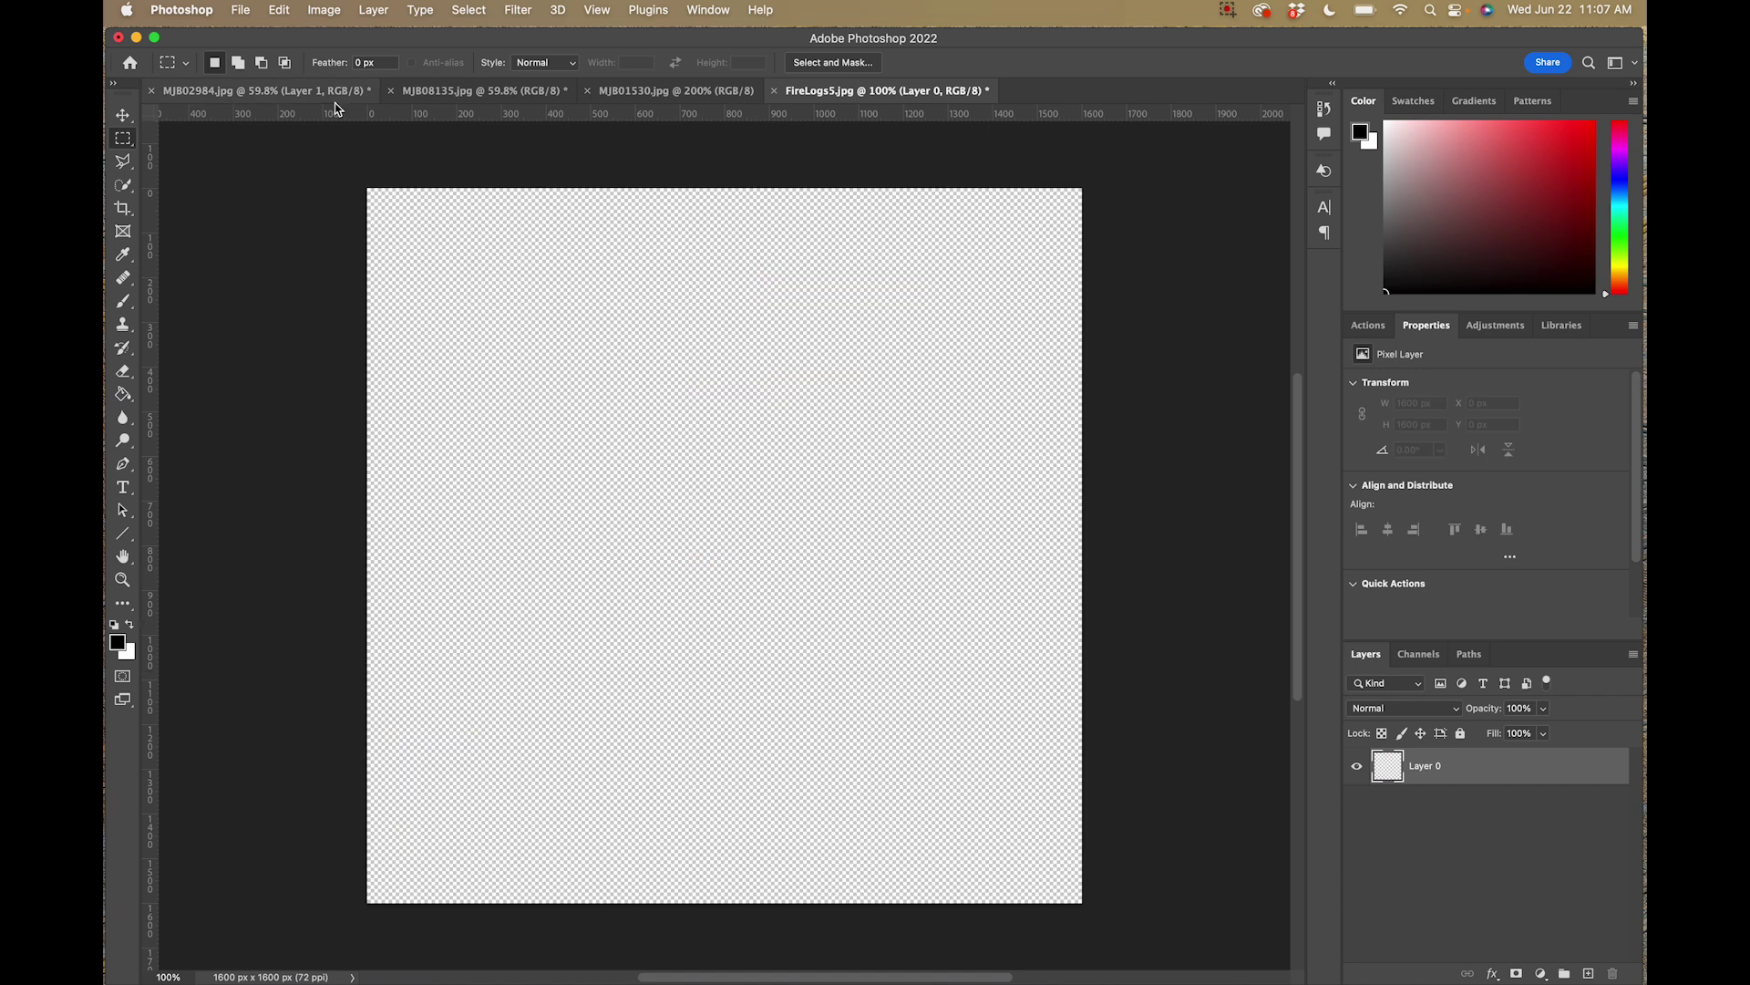
Step: Paste the cut fire-log image into MJB01530.jpg as a new layer
{"action": "key", "text": "ctrl+shift+Tab"}
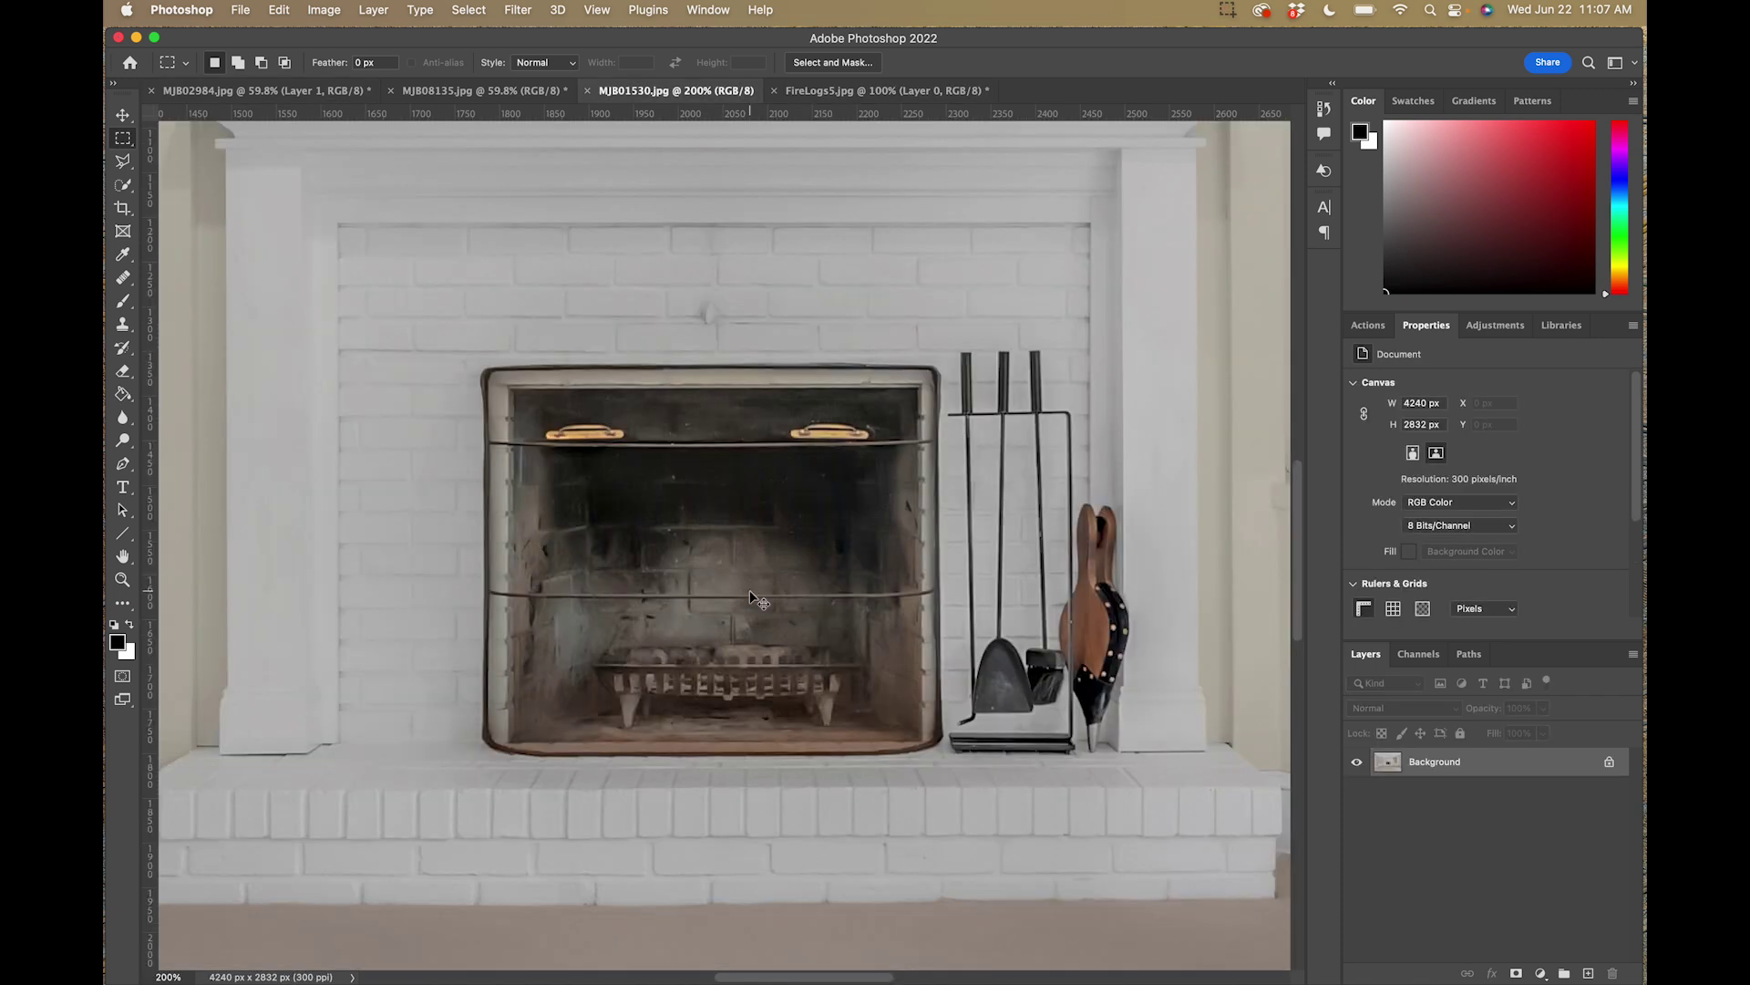
{"action": "key", "text": "super+v"}
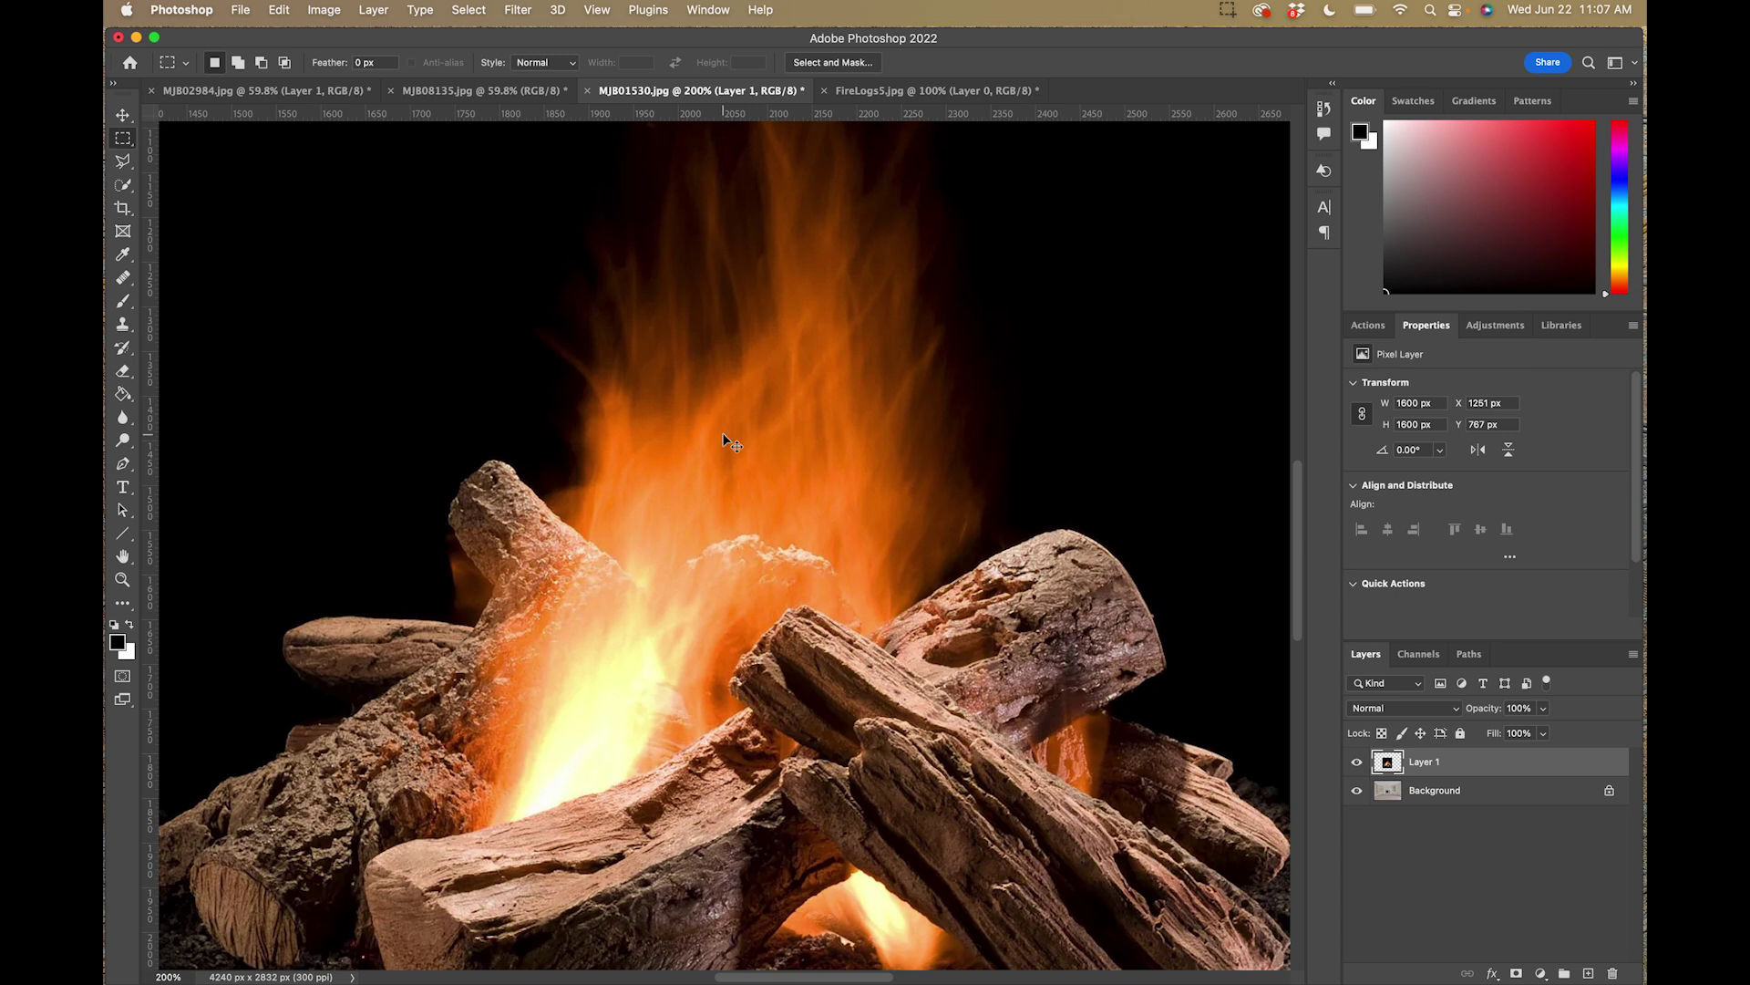
{"action": "key", "text": "super+minus"}
{"action": "key", "text": "super+minus"}
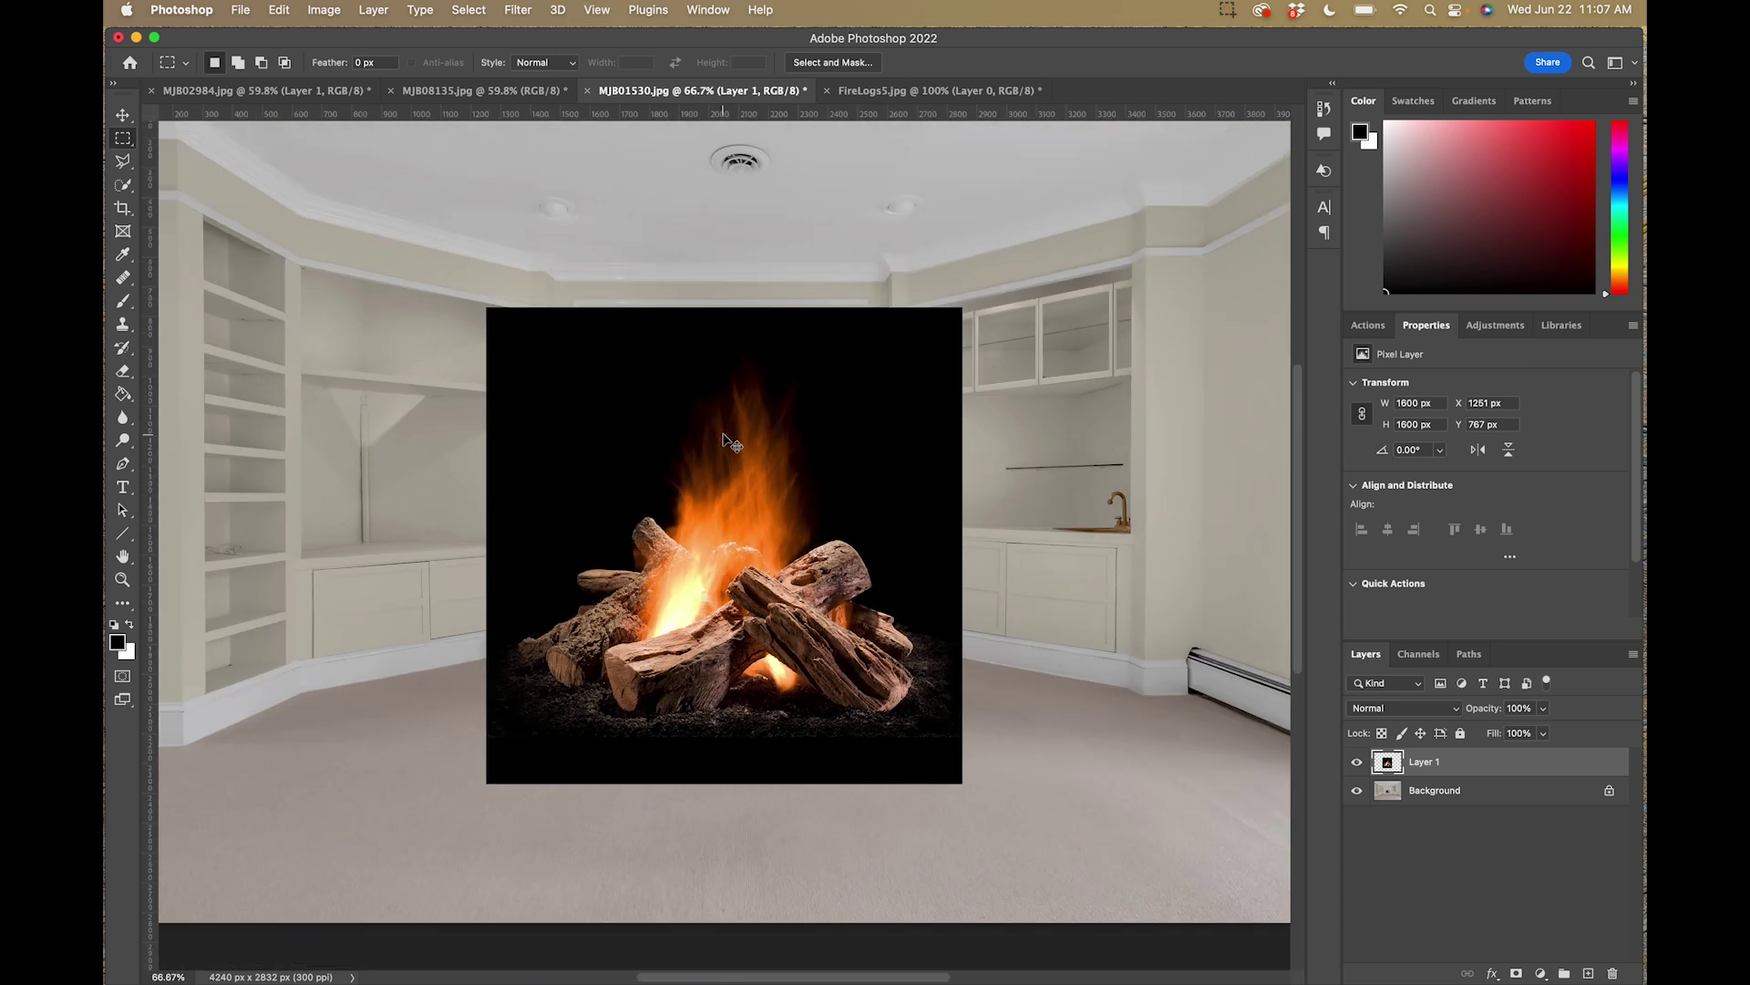
Step: Free Transform the pasted fire-log image to about 19% of its size and place it over the fireplace opening
{"action": "key", "text": "super+t"}
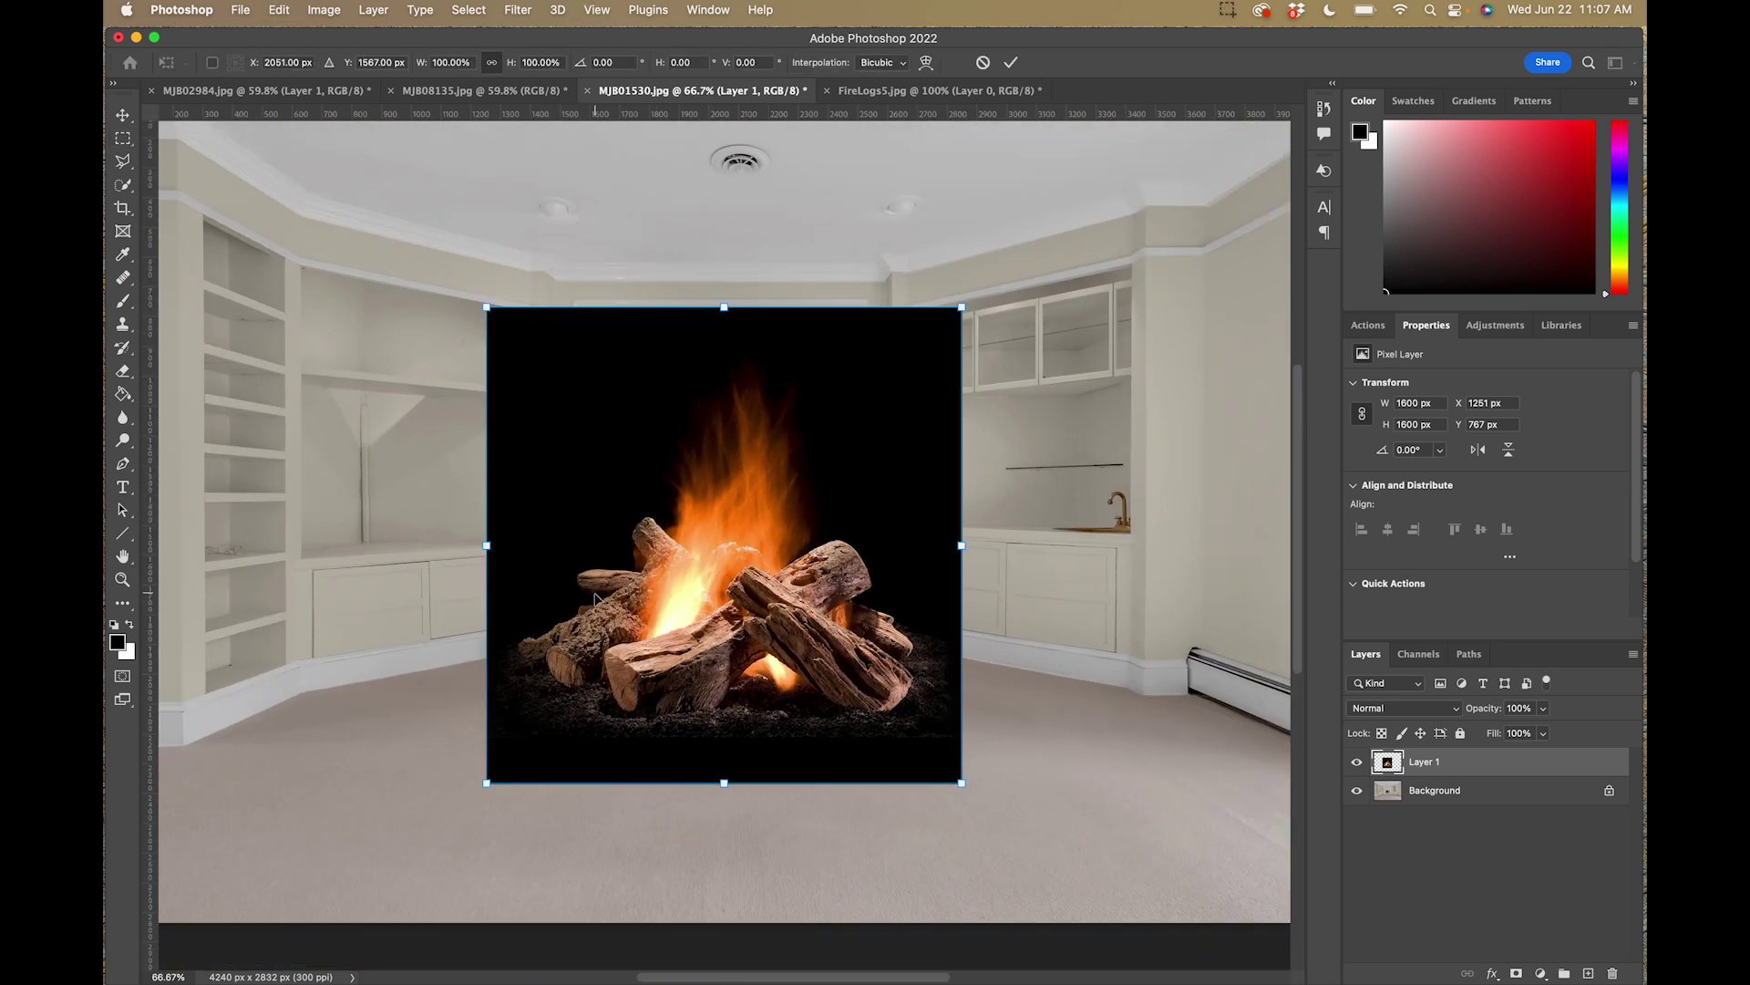
{"action": "left_click", "coordinate": [238, 10]}
{"action": "mouse_move", "coordinate": [276, 8]}
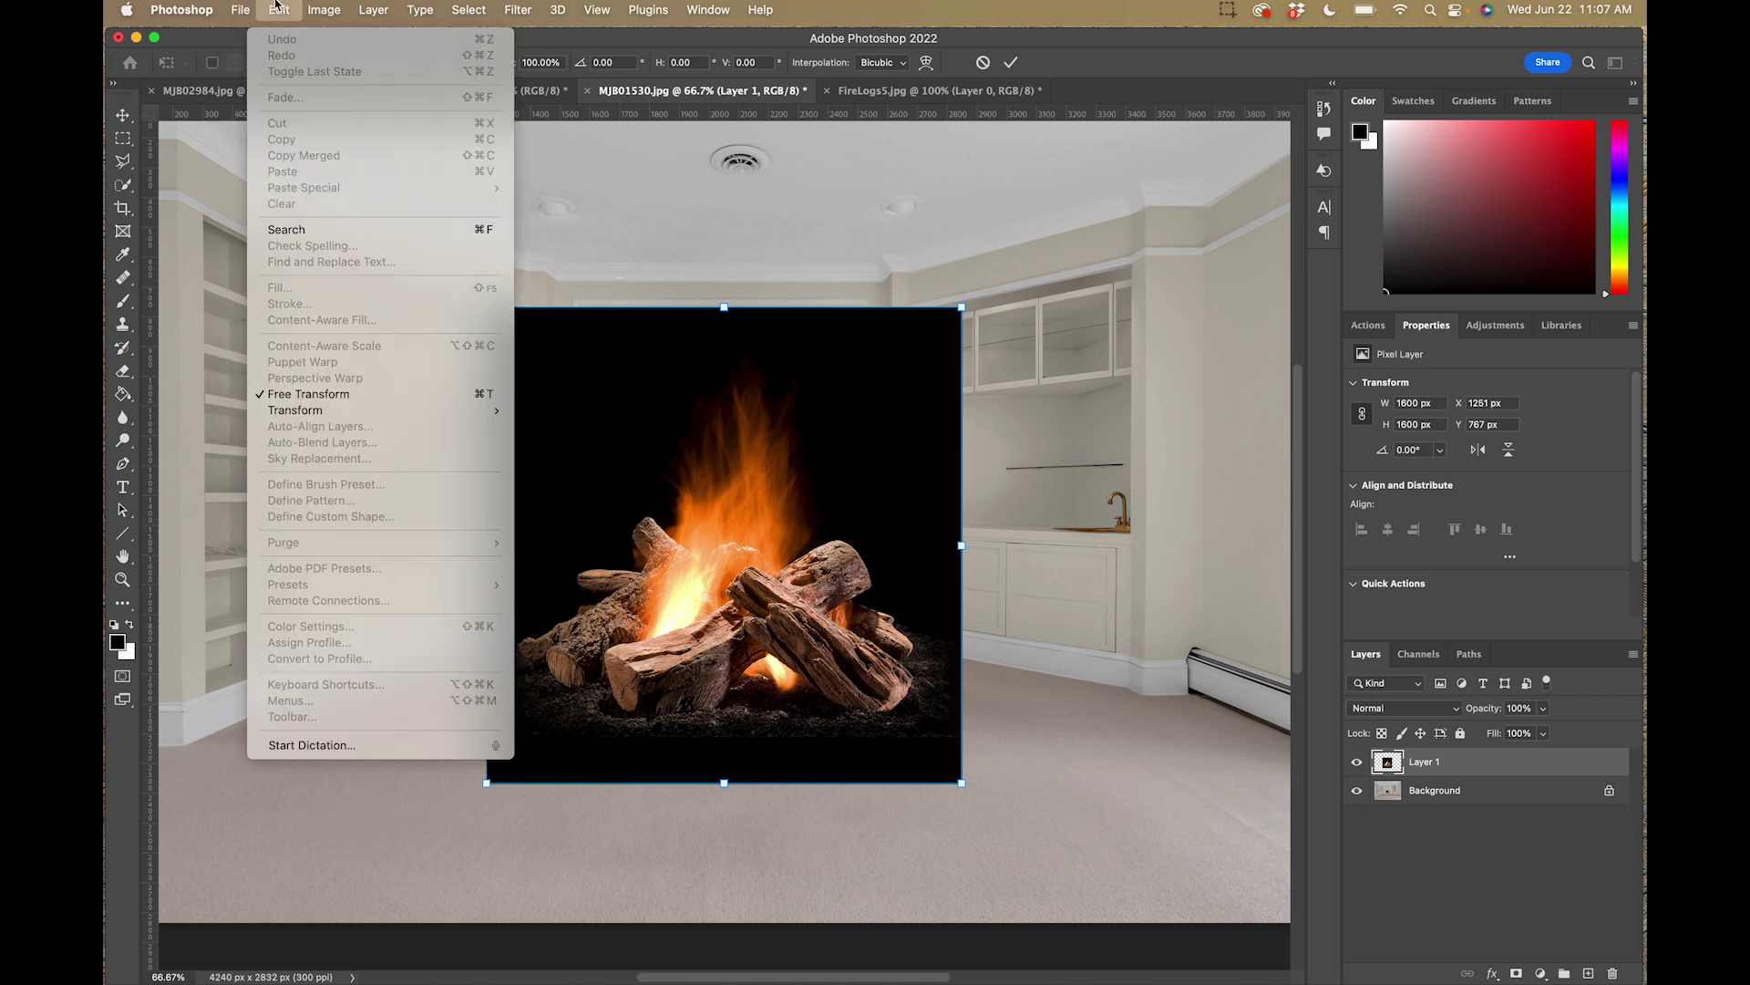
{"action": "left_click", "coordinate": [928, 295]}
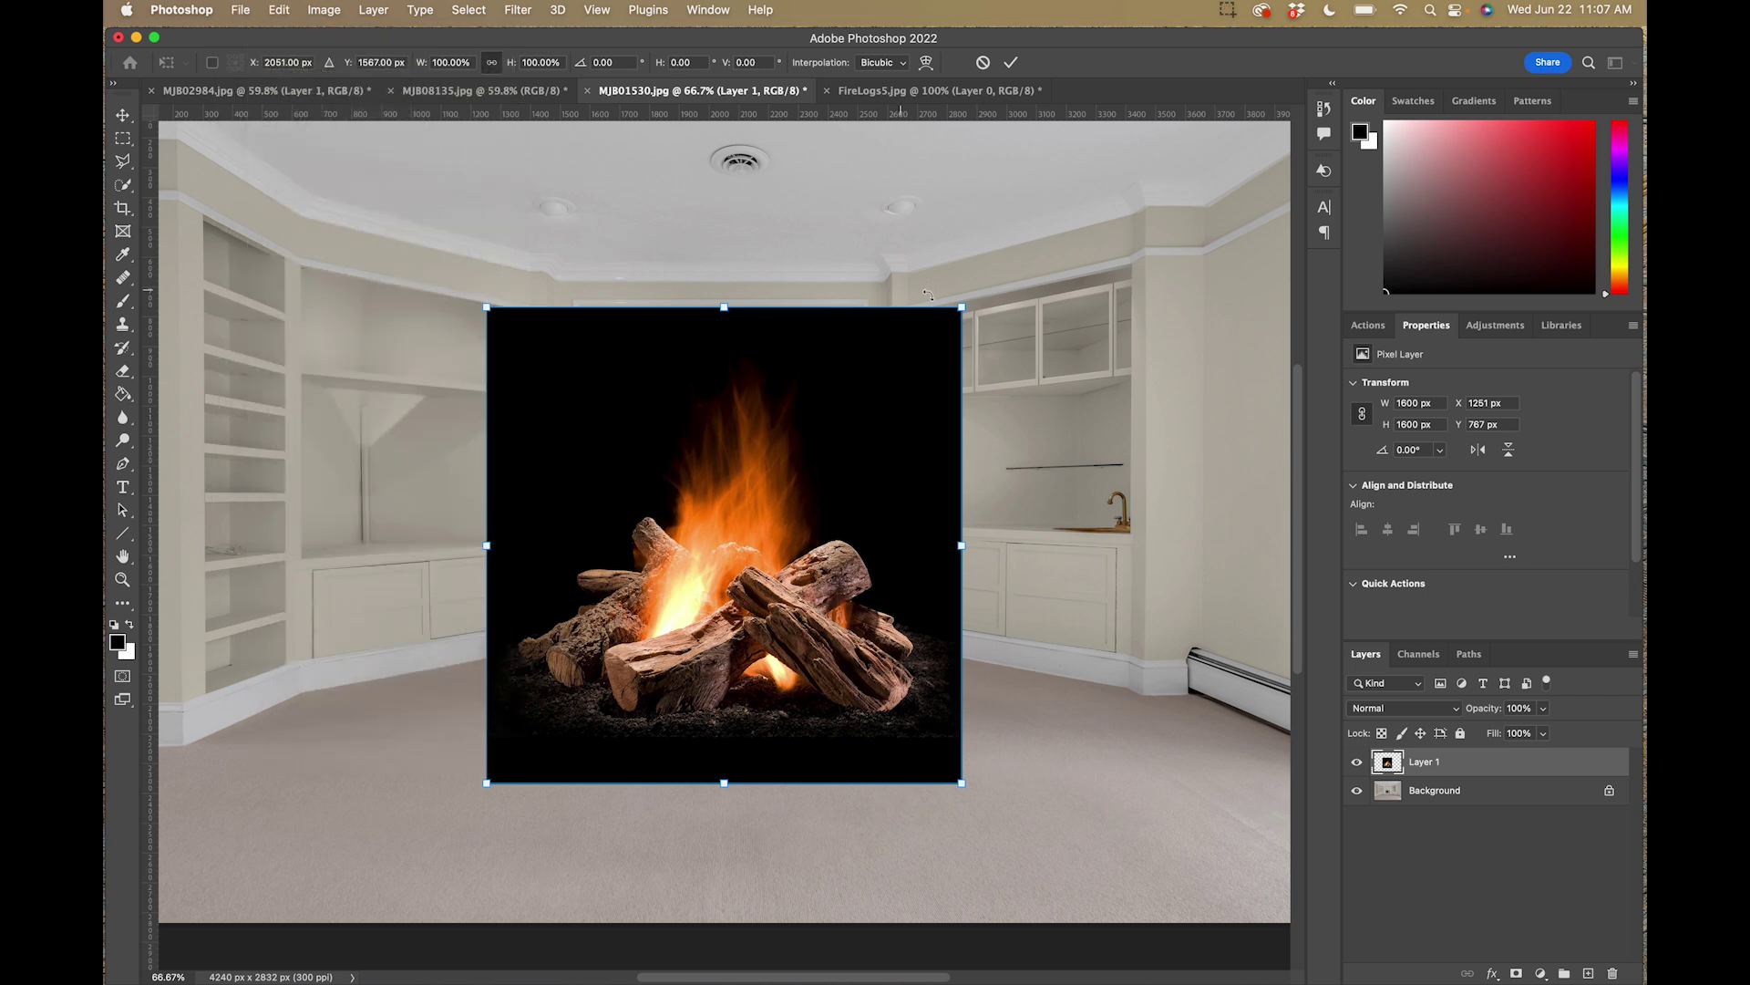
{"action": "left_click_drag", "start_coordinate": [962, 309], "coordinate": [630, 629]}
{"action": "left_click_drag", "start_coordinate": [565, 702], "coordinate": [728, 532]}
{"action": "left_click_drag", "start_coordinate": [800, 465], "coordinate": [743, 523]}
{"action": "mouse_move", "coordinate": [689, 590]}
{"action": "left_mouse_down"}
{"action": "mouse_move", "coordinate": [739, 565]}
{"action": "mouse_move", "coordinate": [715, 591]}
{"action": "left_mouse_up"}
{"action": "scroll", "coordinate": [726, 560], "scroll_direction": "up", "scroll_amount": 5}
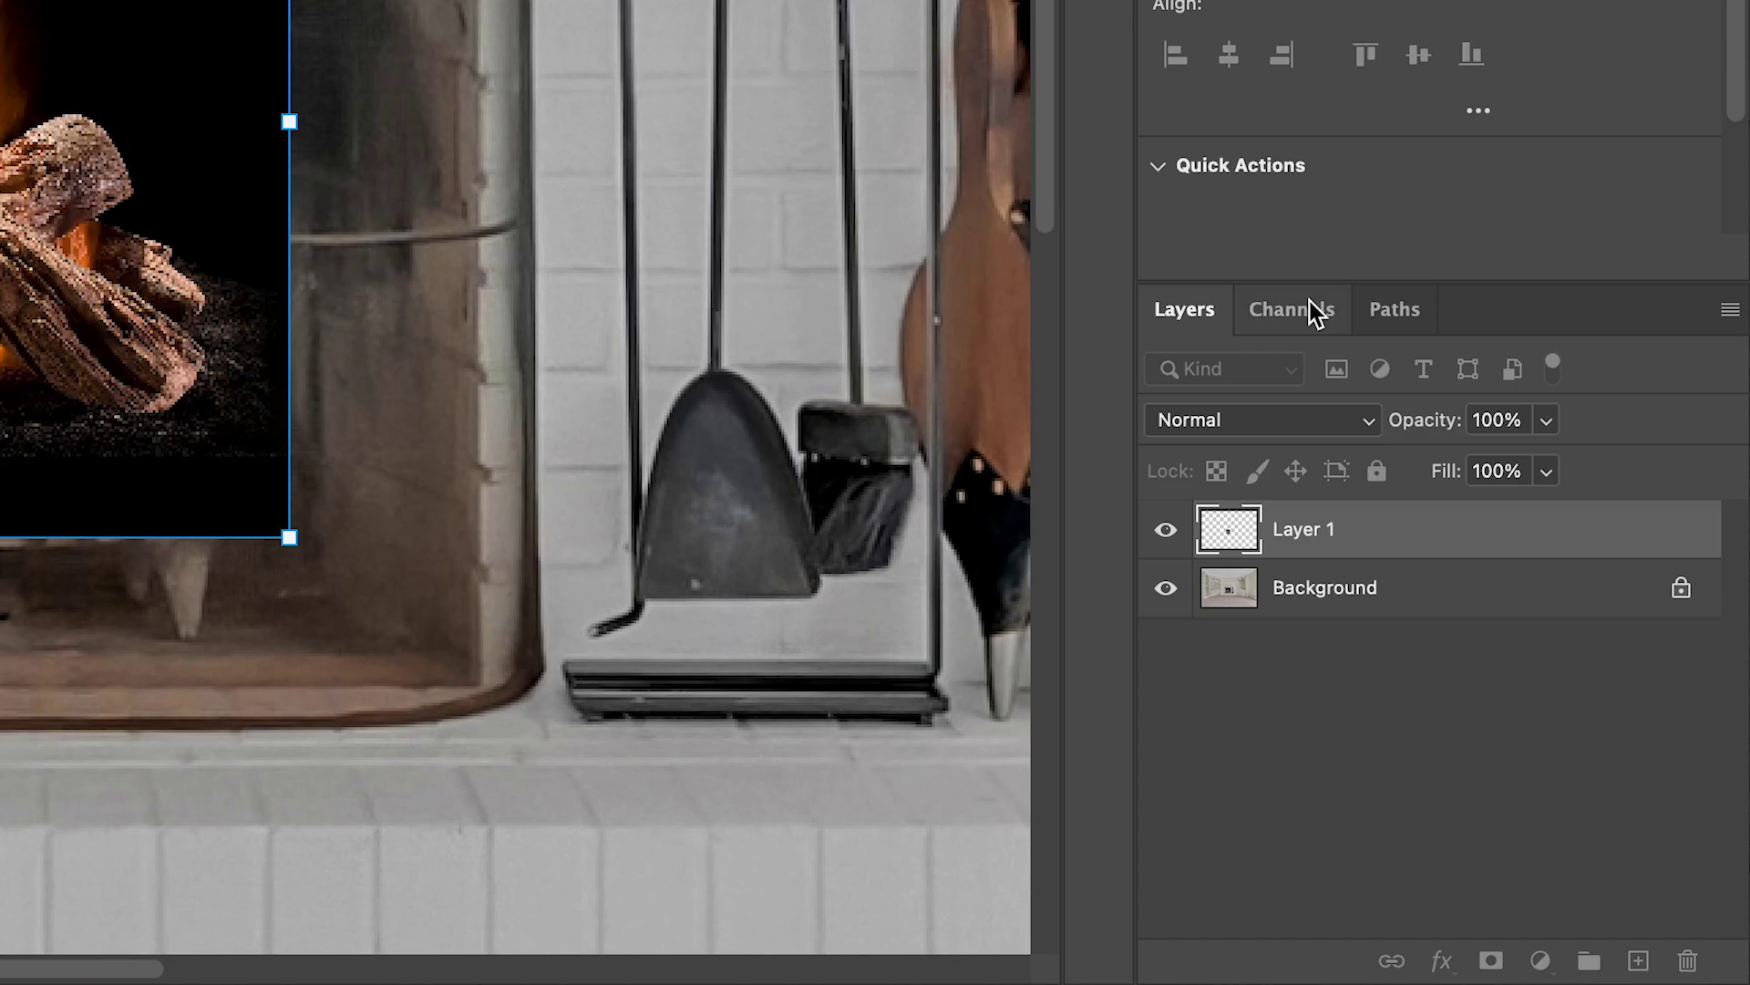
Step: Lower Layer 1's opacity to 42% and scale the fire logs to about 16%, positioned on the fireplace grate
{"action": "left_click", "coordinate": [1546, 419]}
{"action": "left_click_drag", "start_coordinate": [1552, 461], "coordinate": [1452, 459]}
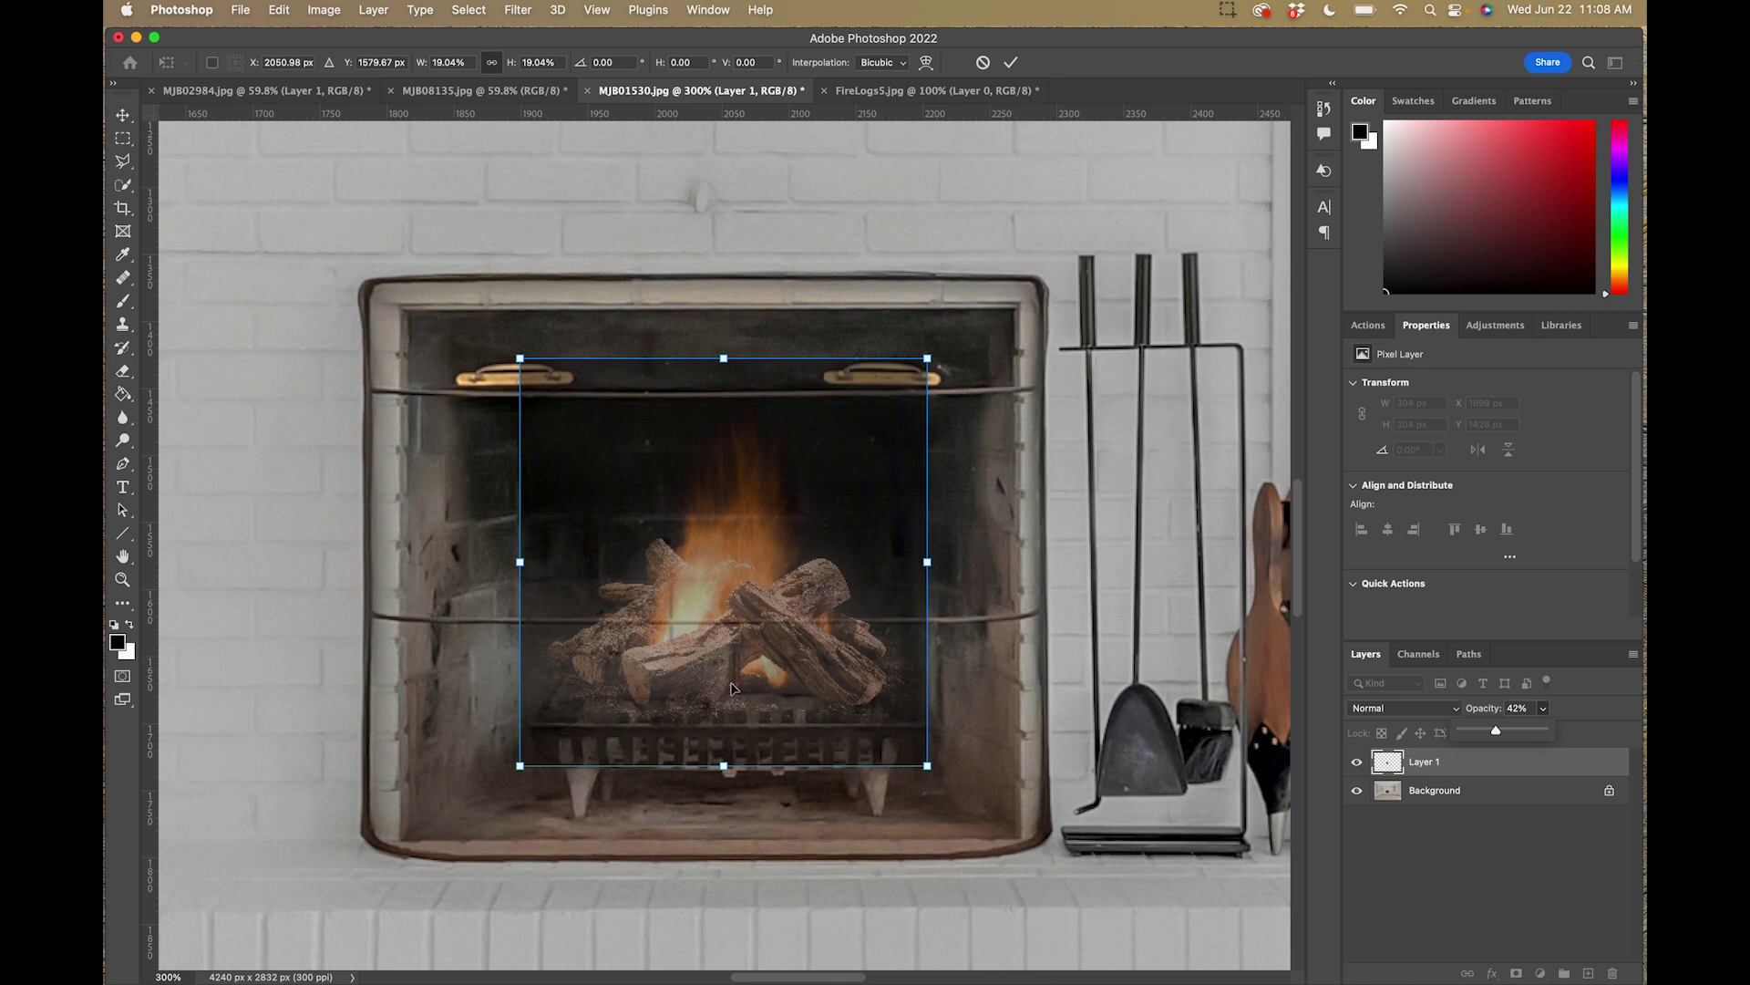
{"action": "left_click_drag", "start_coordinate": [929, 361], "coordinate": [860, 438]}
{"action": "left_click_drag", "start_coordinate": [725, 573], "coordinate": [750, 584]}
{"action": "left_click_drag", "start_coordinate": [874, 445], "coordinate": [887, 436]}
{"action": "left_click_drag", "start_coordinate": [725, 599], "coordinate": [729, 620]}
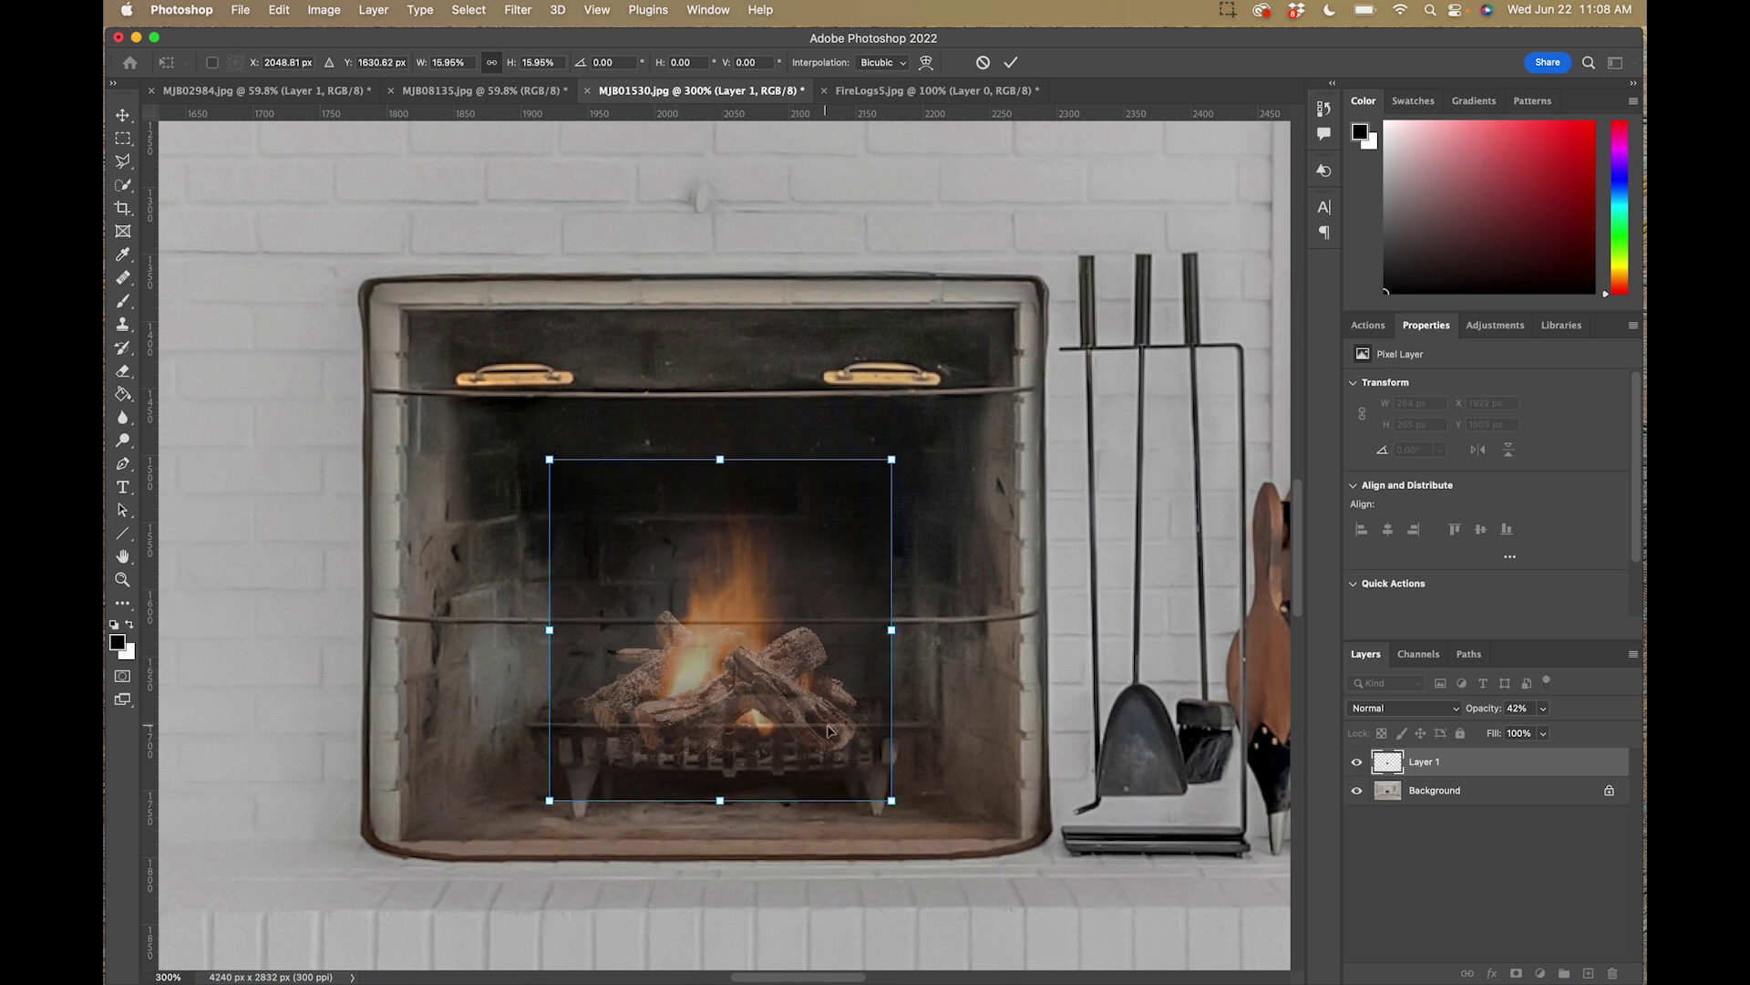
{"action": "left_click_drag", "start_coordinate": [827, 529], "coordinate": [822, 527]}
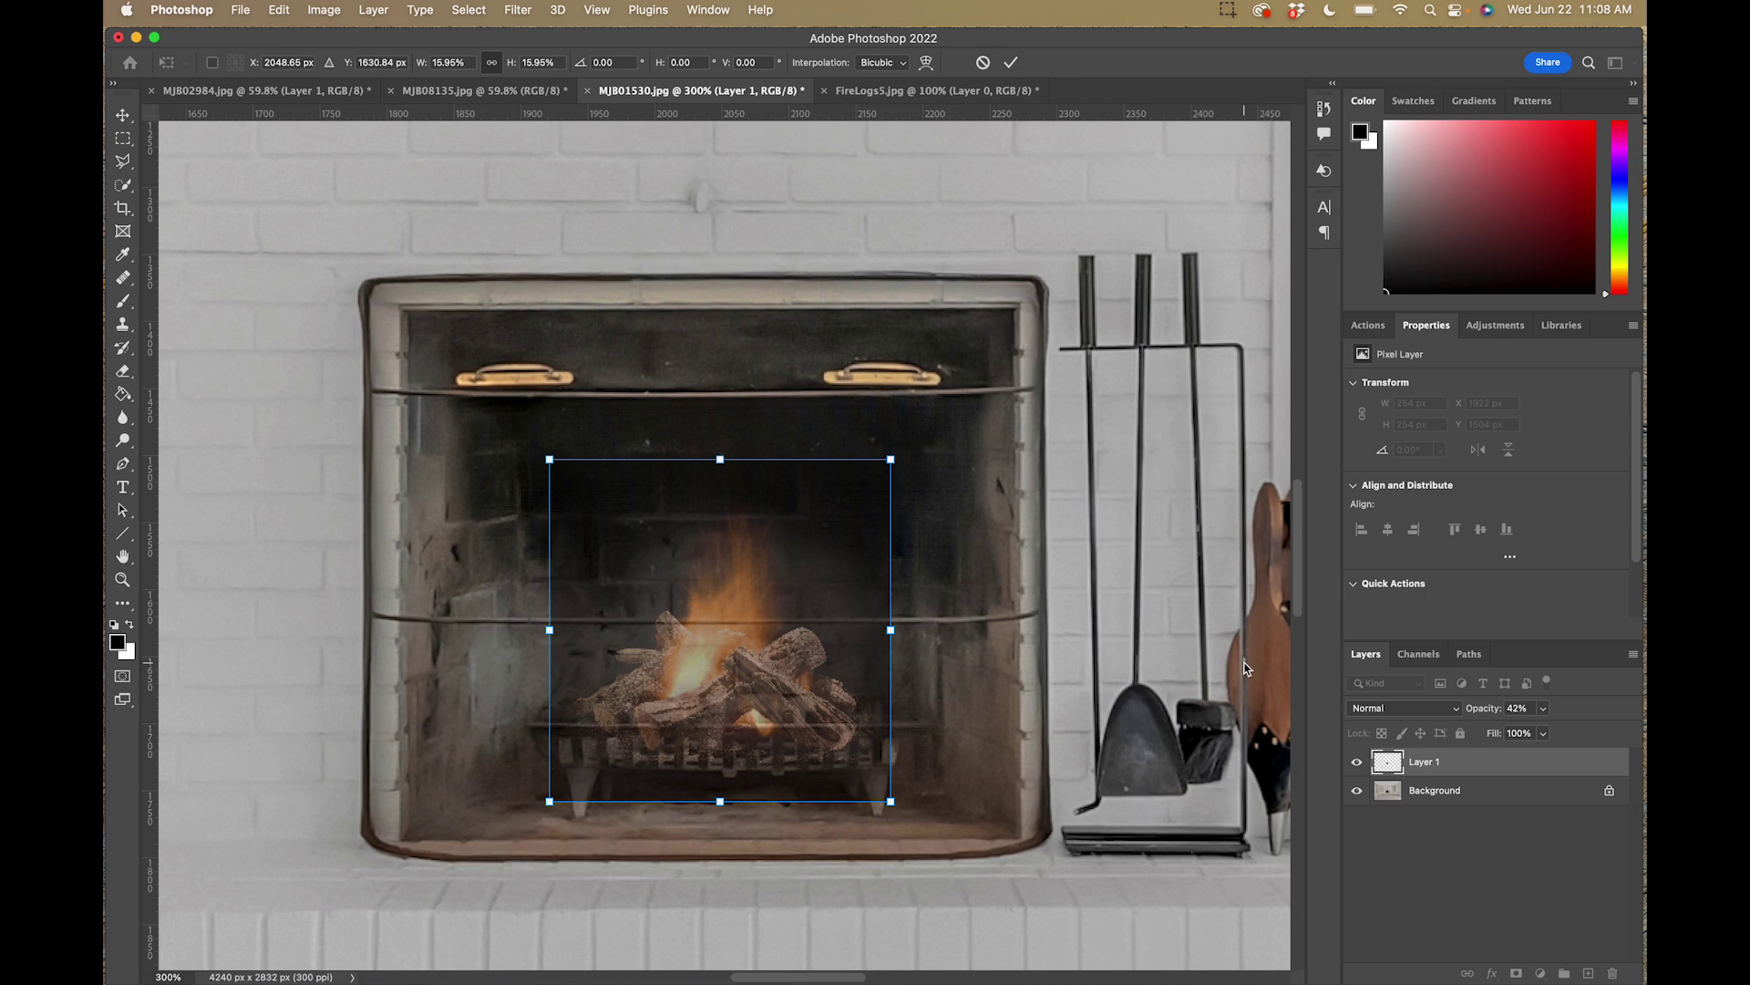
{"action": "key", "text": "Return"}
Step: Restore Layer 1's opacity to 100%
{"action": "key", "text": "m"}
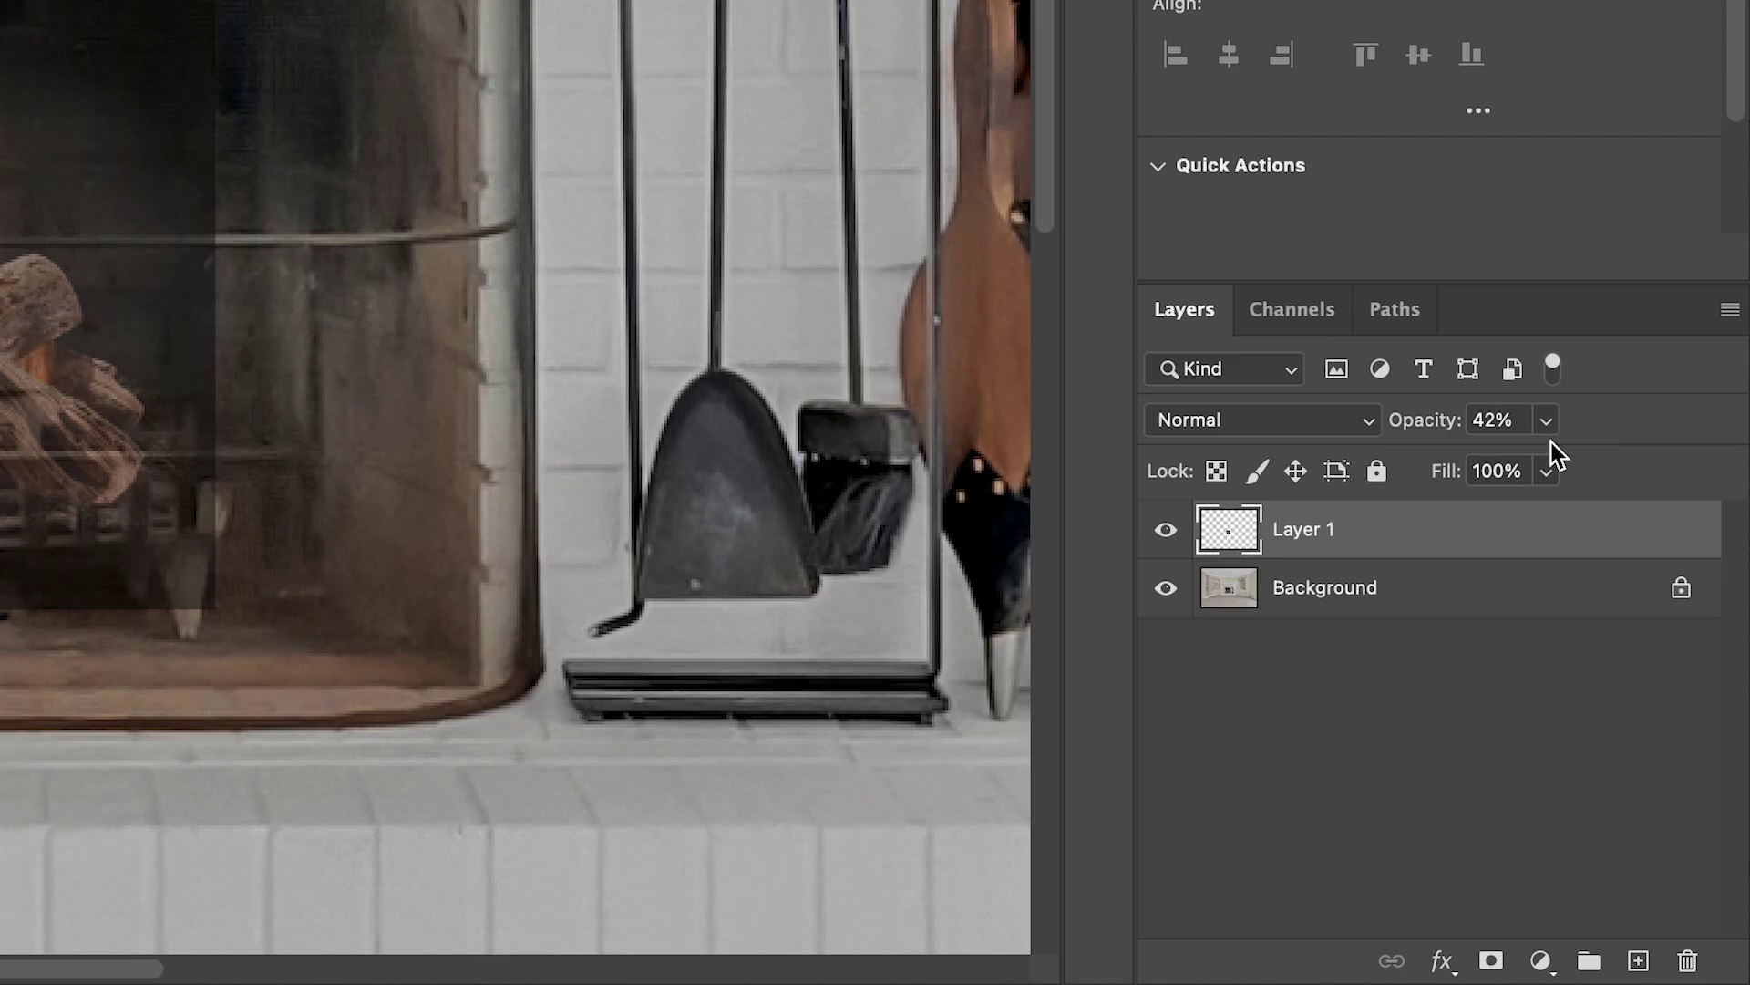
{"action": "left_click", "coordinate": [1544, 709]}
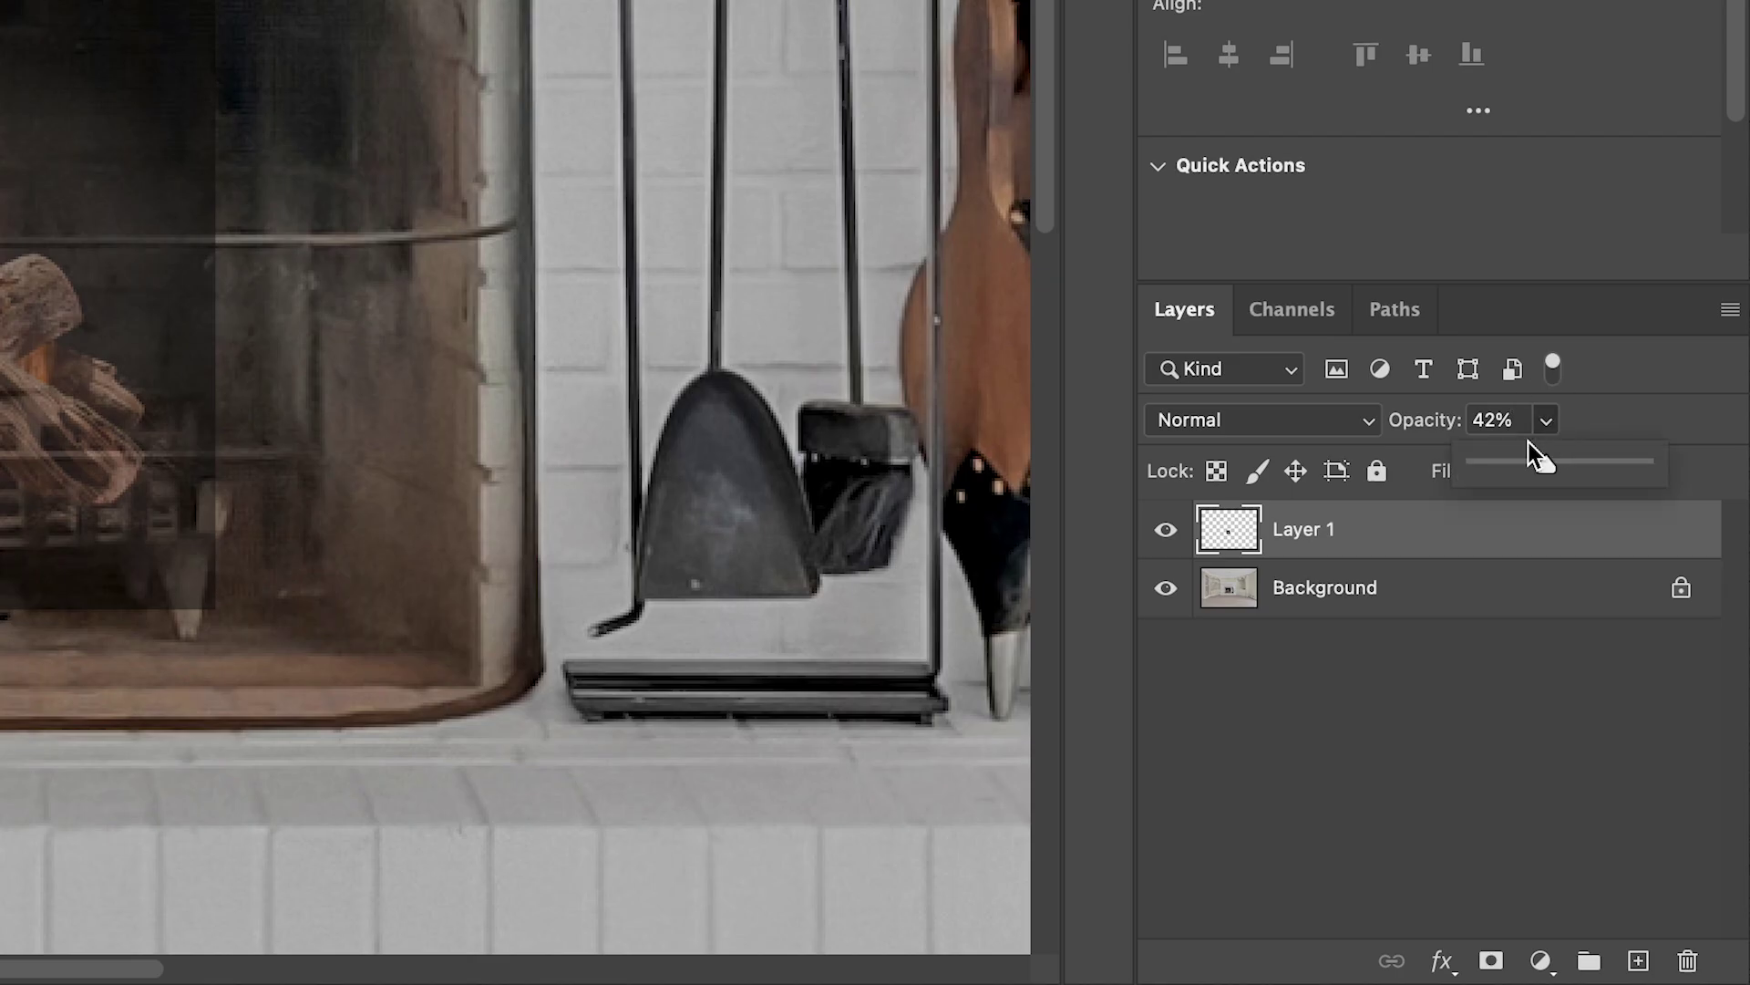
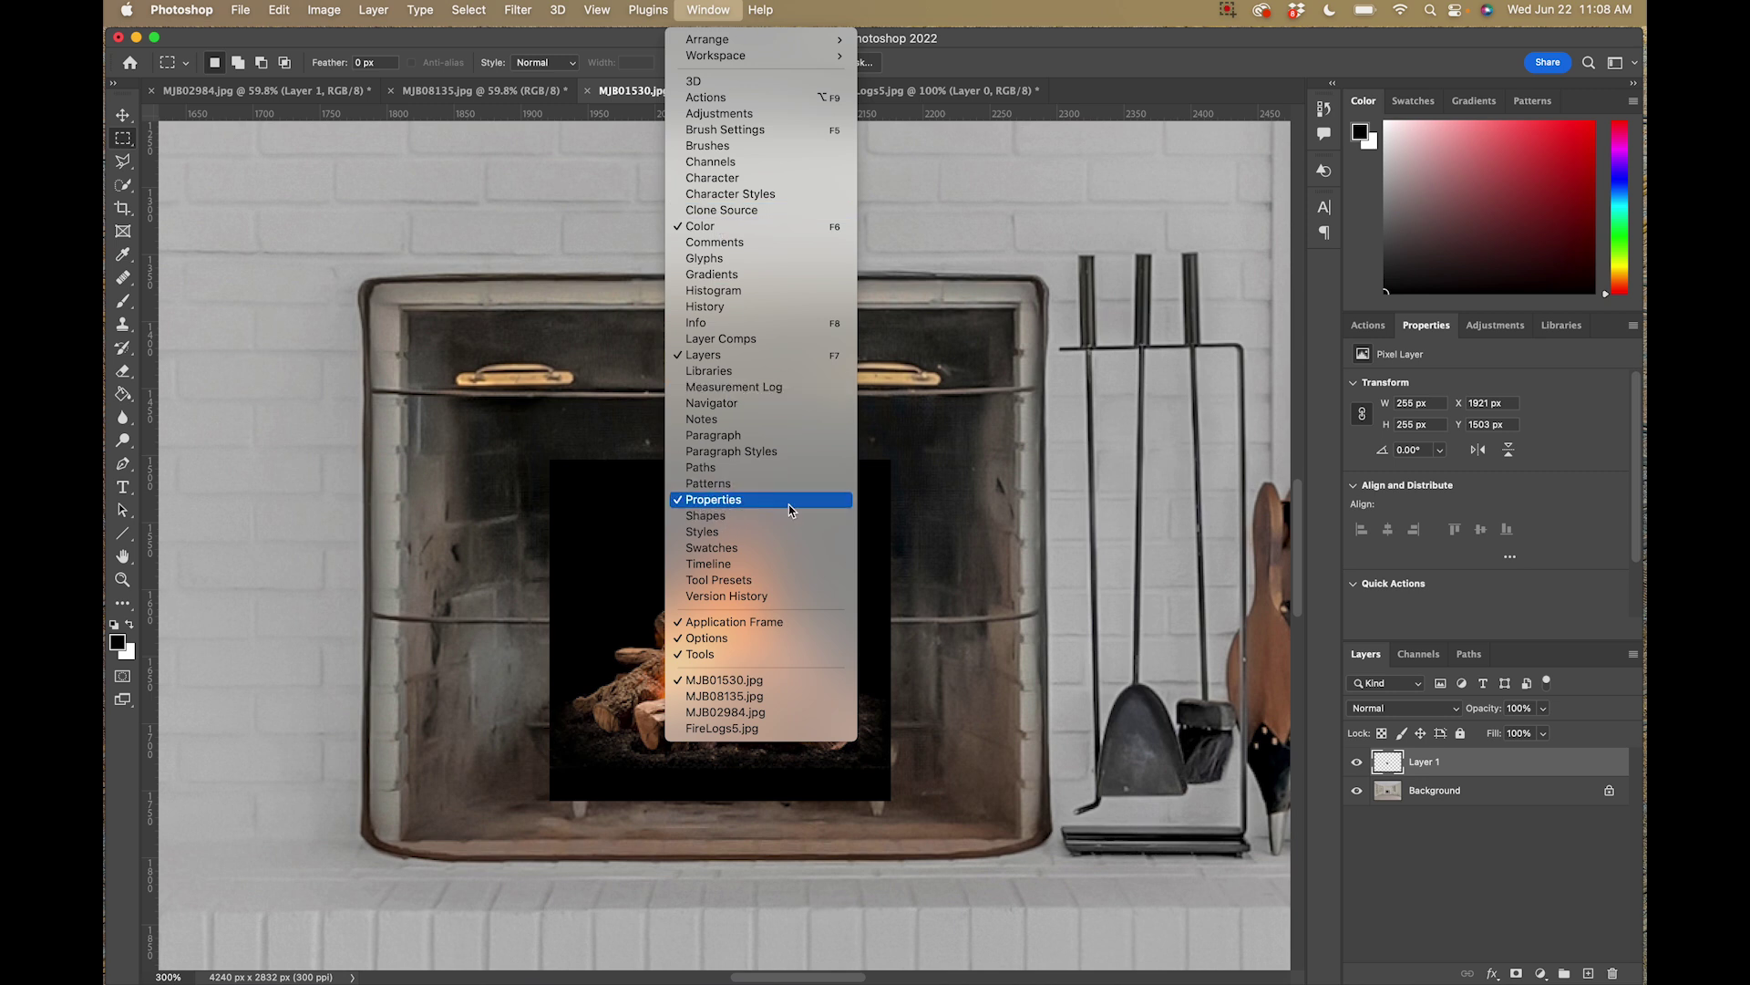
Step: Remove the black background from the fire-log image on Layer 1 with the Remove Background quick action
{"action": "left_click", "coordinate": [1414, 581]}
{"action": "scroll", "coordinate": [1543, 590], "scroll_direction": "down", "scroll_amount": 2}
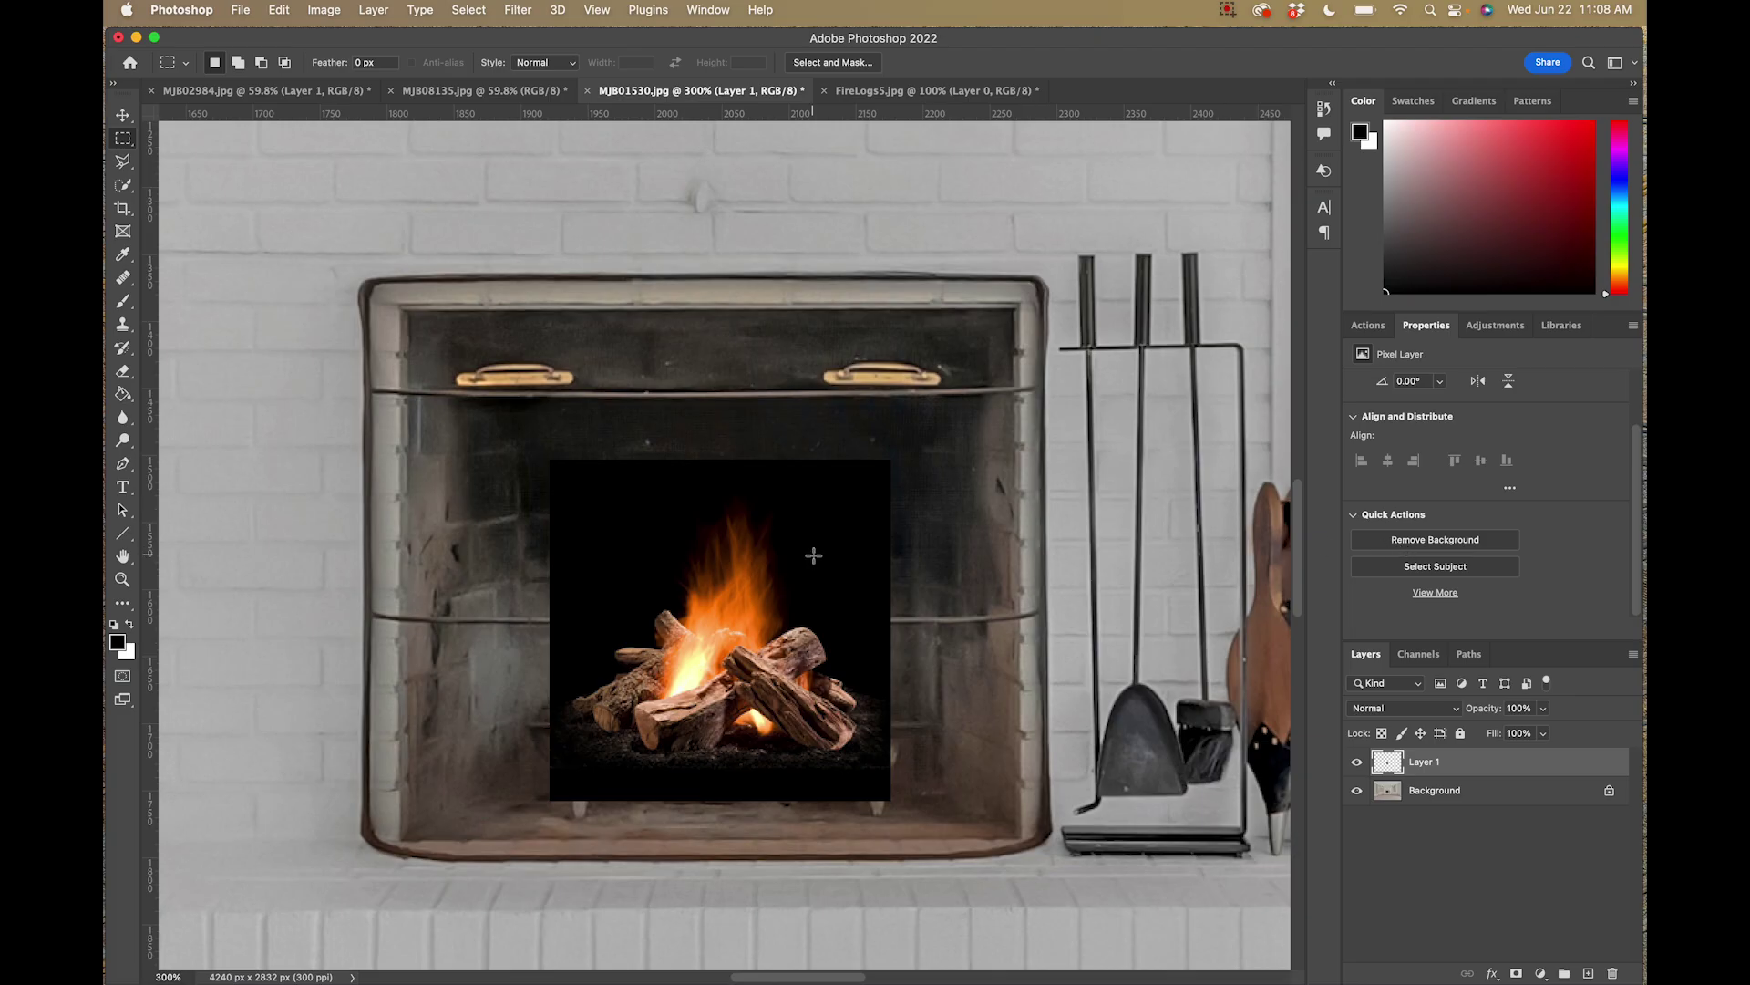
{"action": "left_click", "coordinate": [1462, 551]}
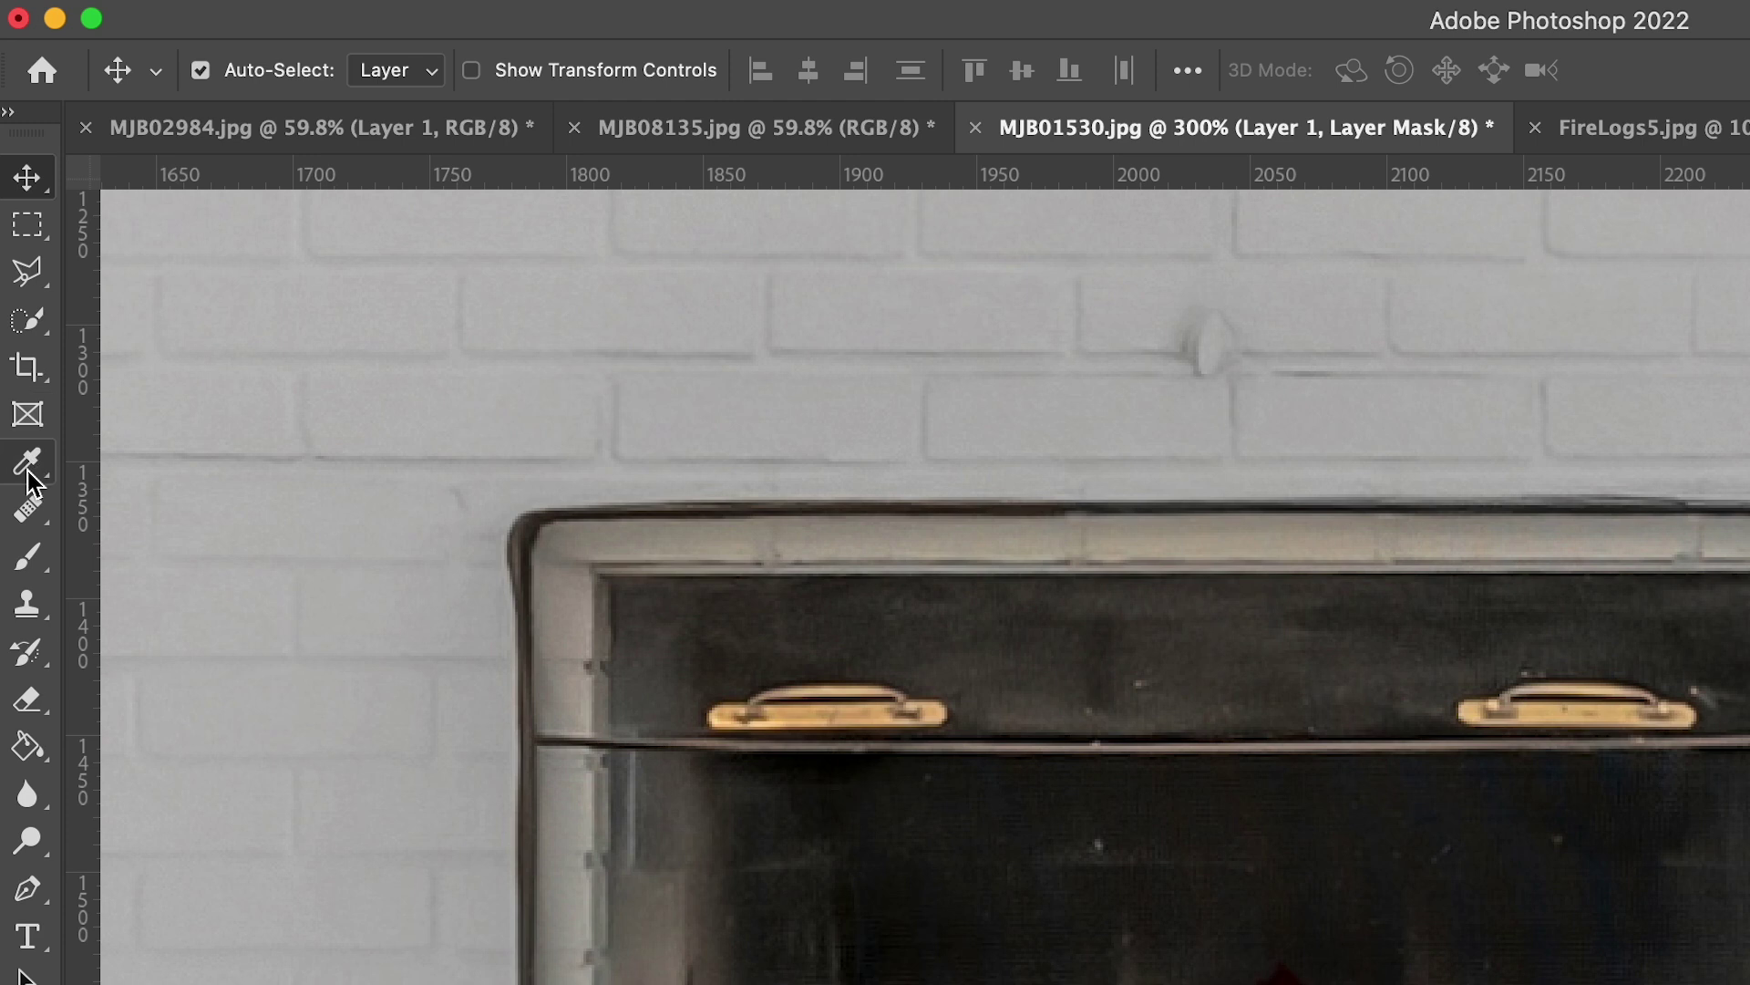
Step: Set up the Brush tool with 4% flow and white as the foreground color for painting on Layer 1's mask
{"action": "left_click", "coordinate": [34, 562]}
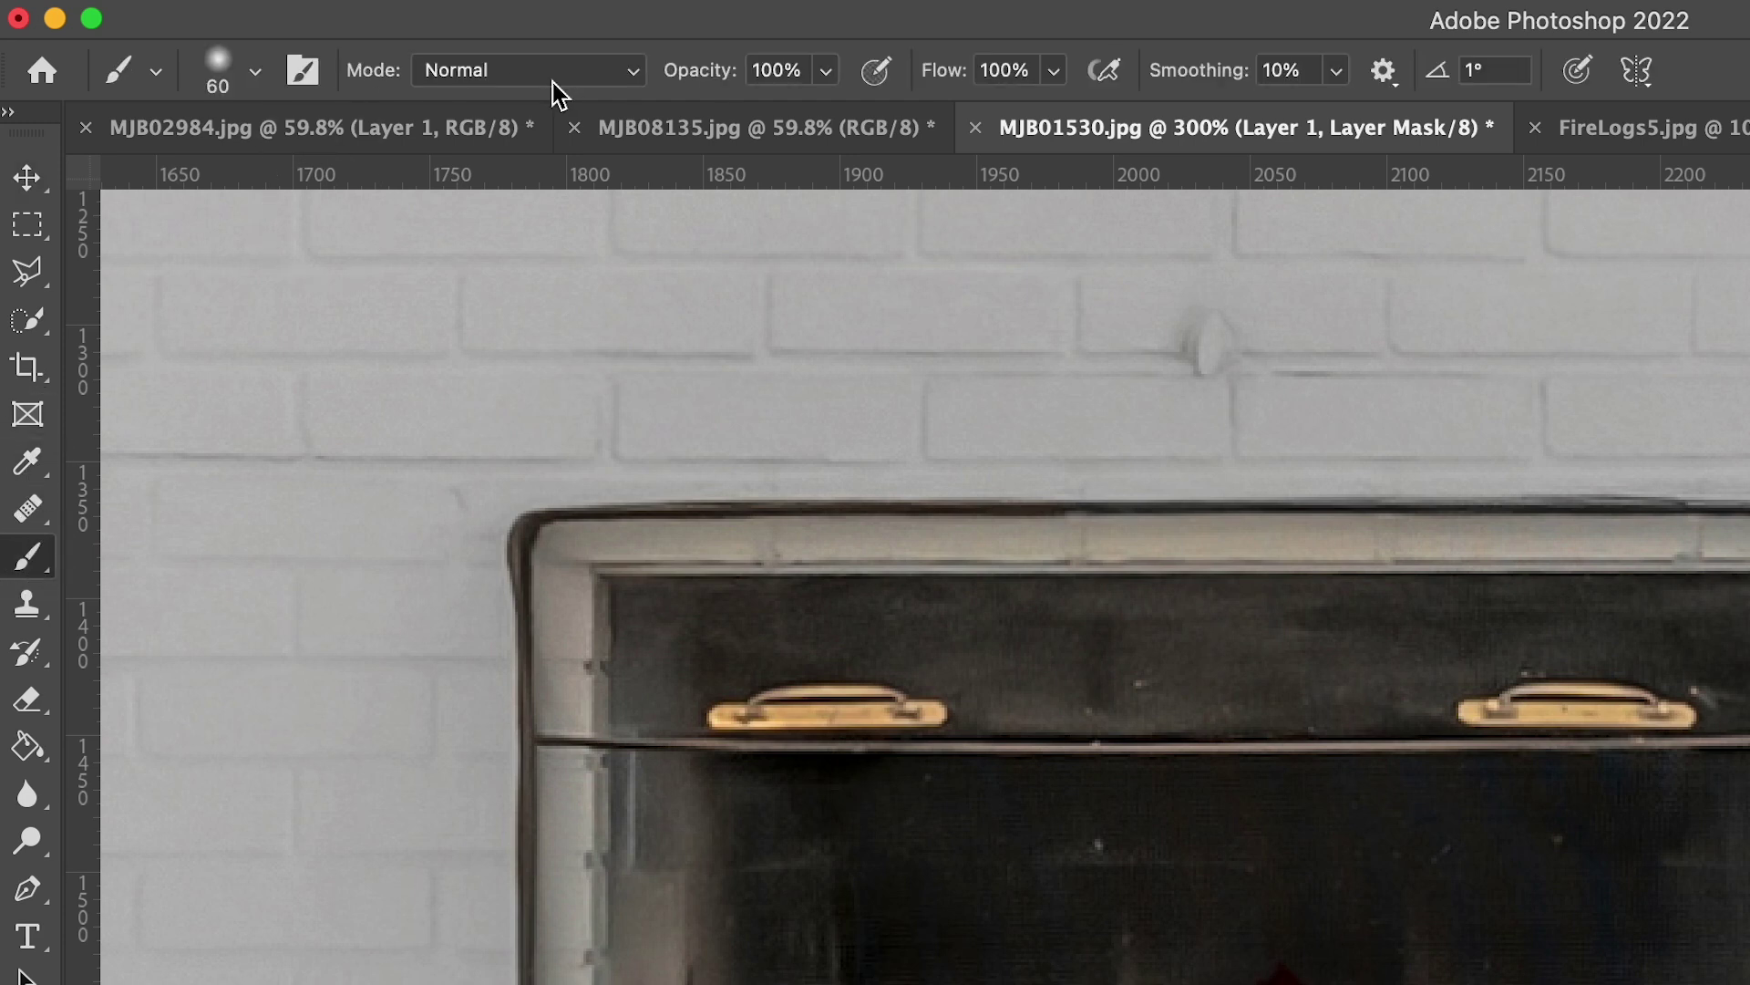
{"action": "left_click", "coordinate": [1053, 71]}
{"action": "left_click_drag", "start_coordinate": [1062, 112], "coordinate": [895, 127]}
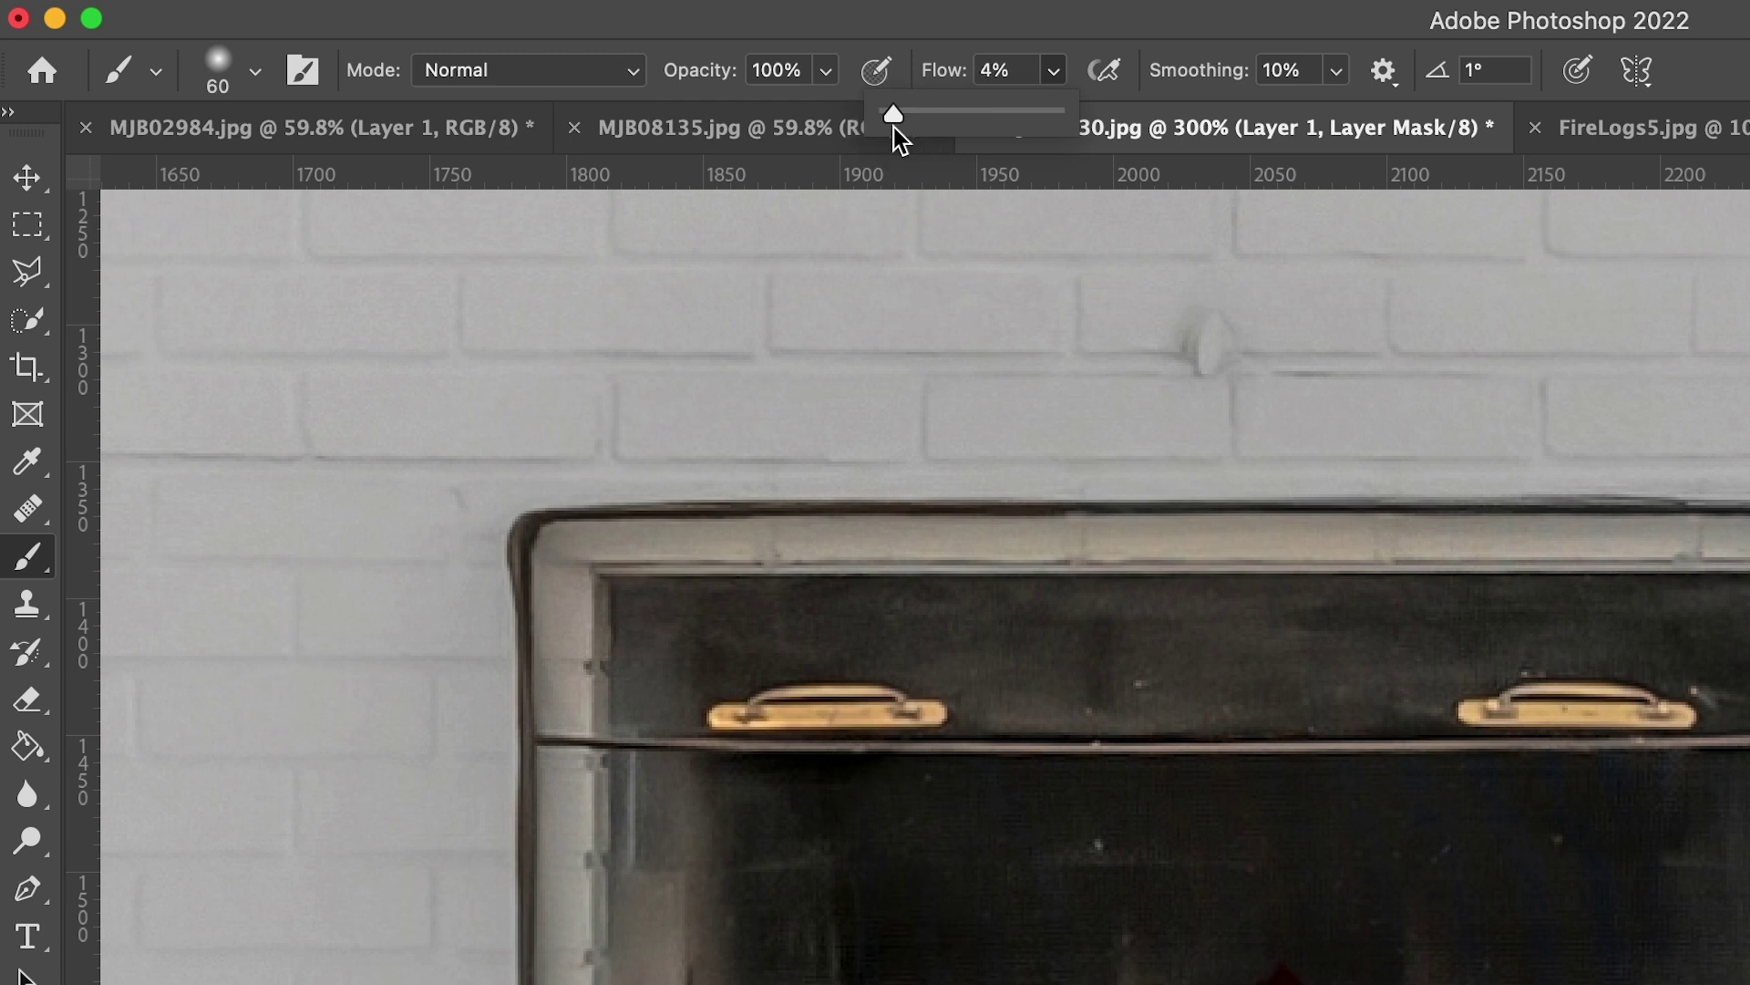
{"action": "left_click", "coordinate": [219, 90]}
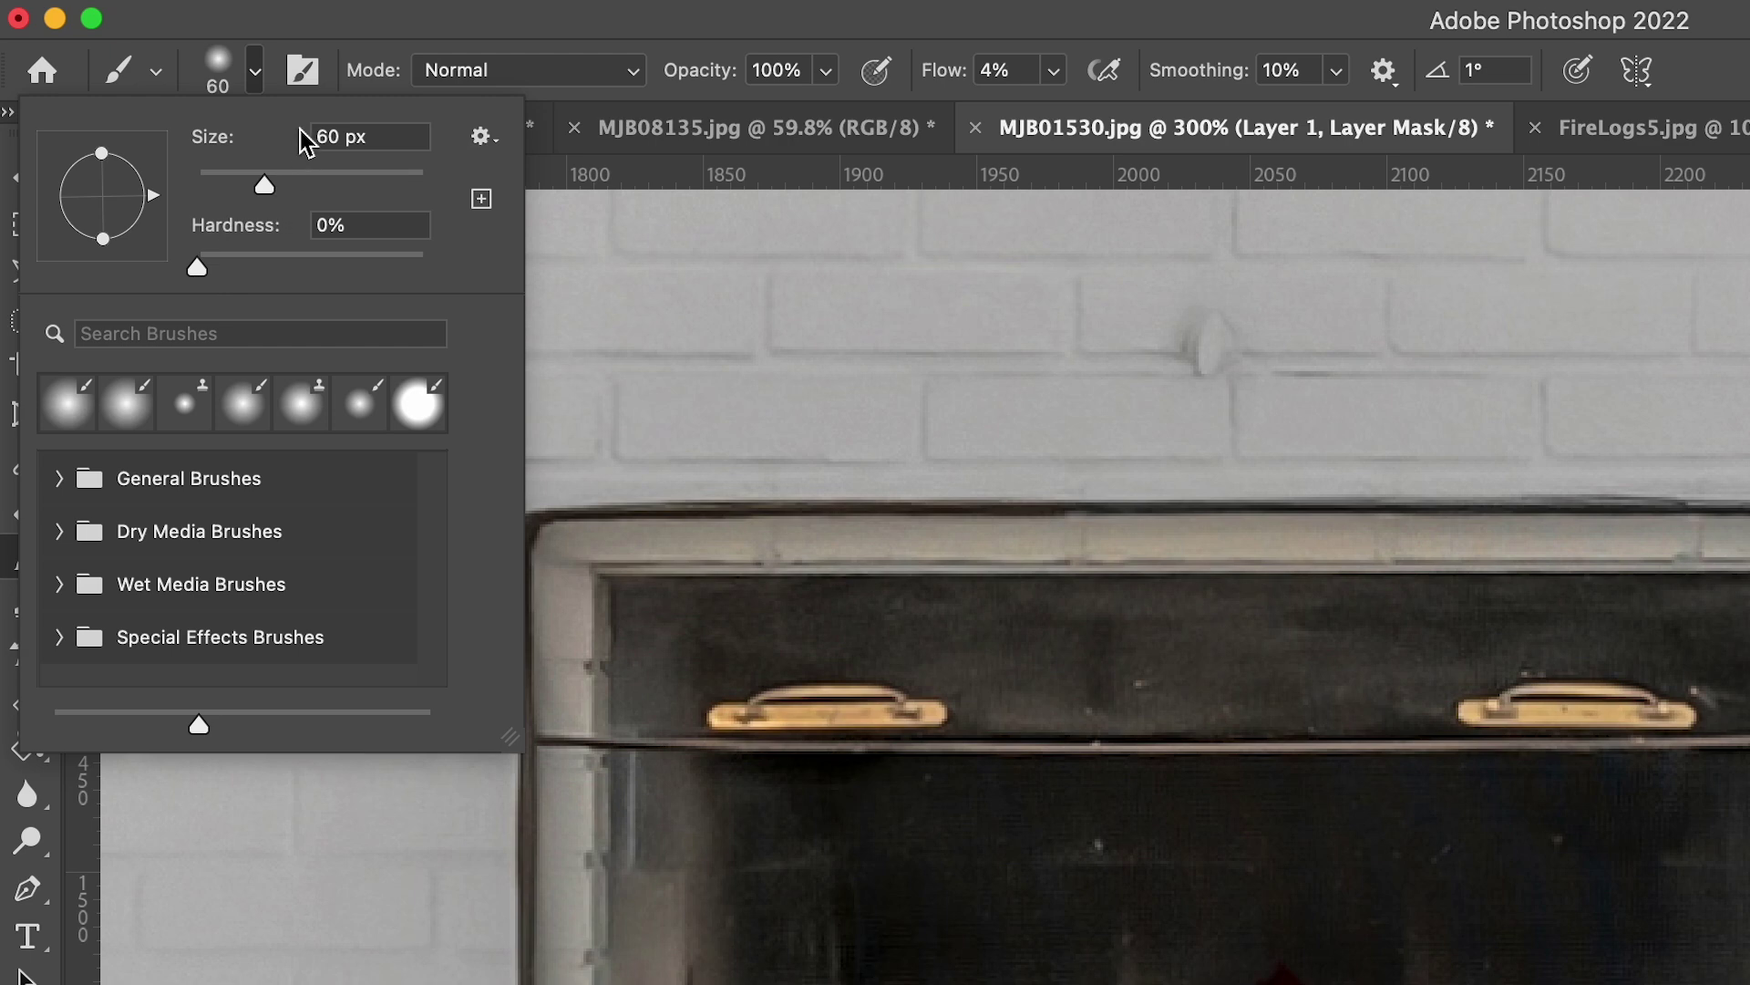
{"action": "left_click", "coordinate": [315, 26]}
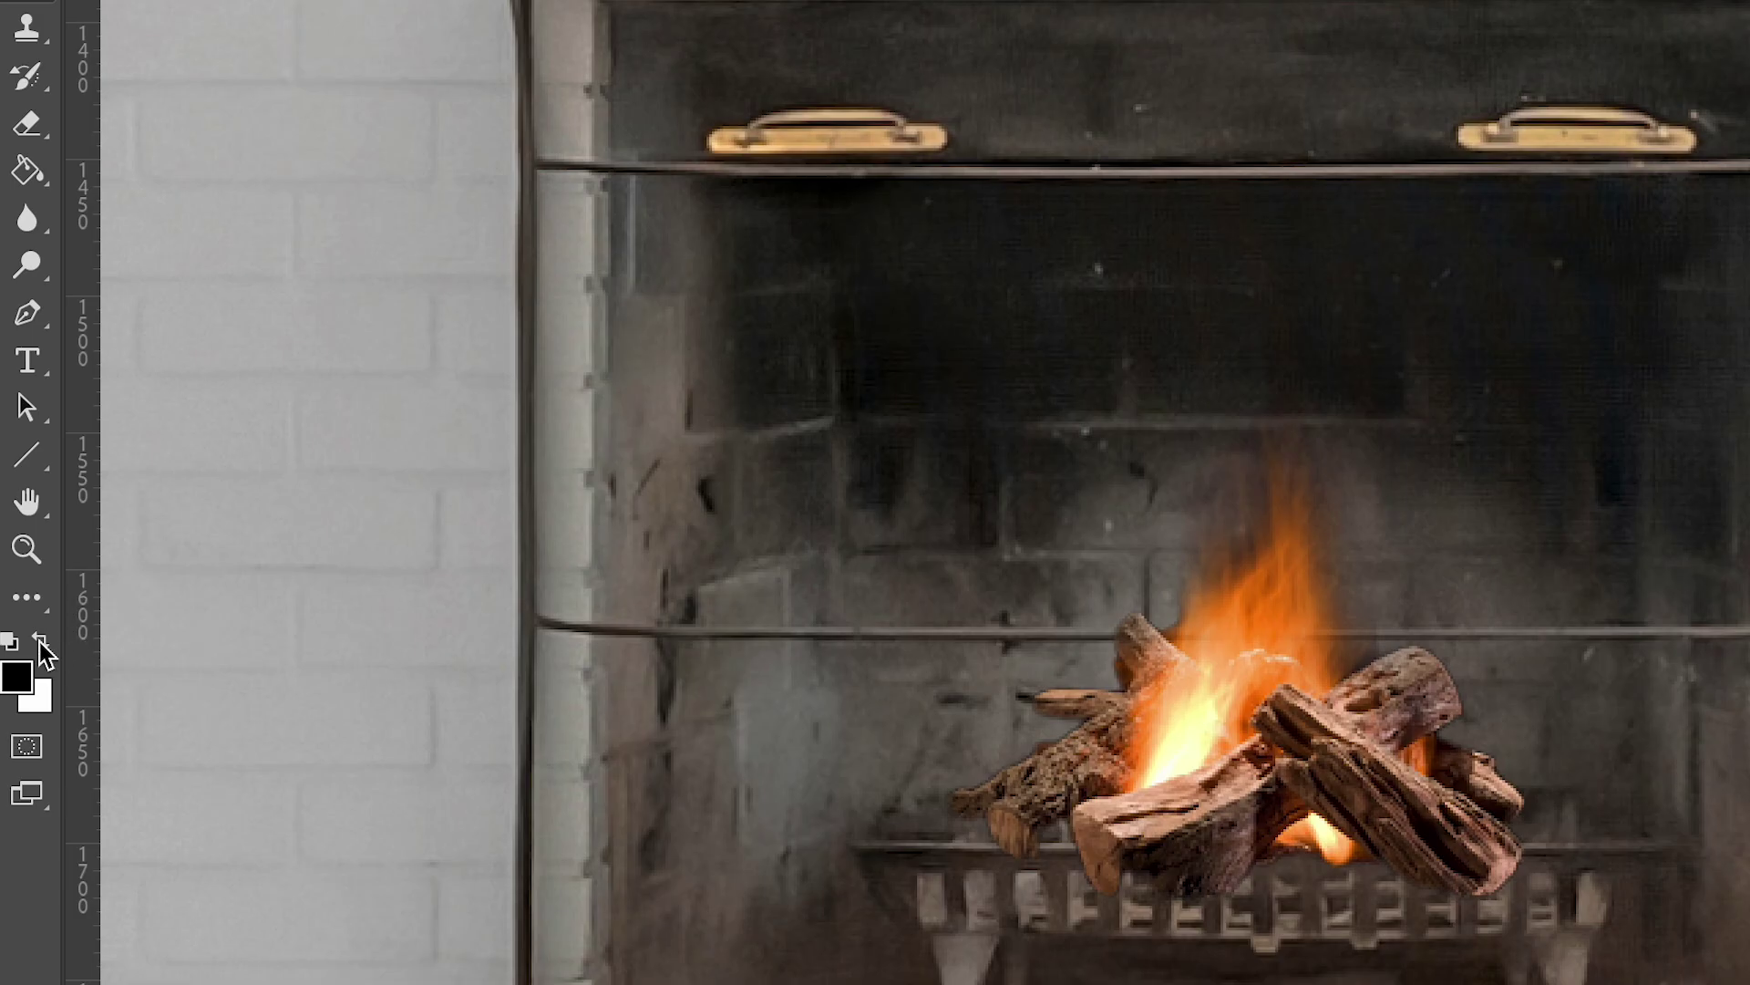
{"action": "left_click", "coordinate": [129, 625]}
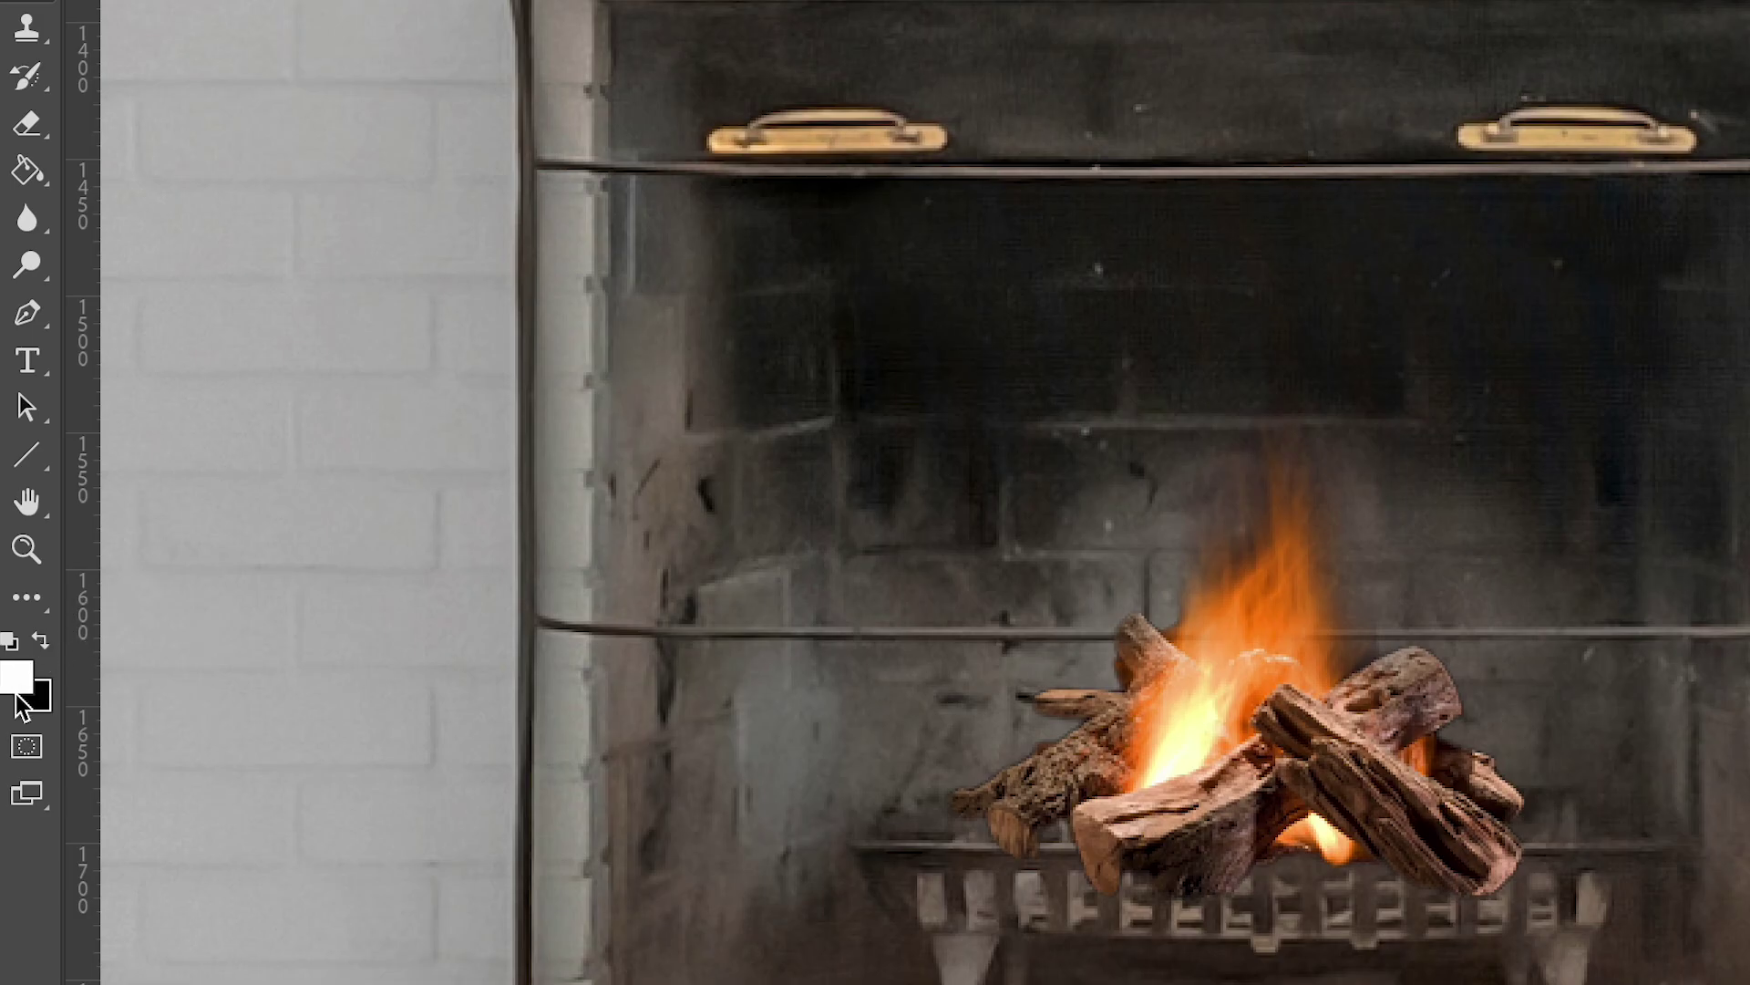